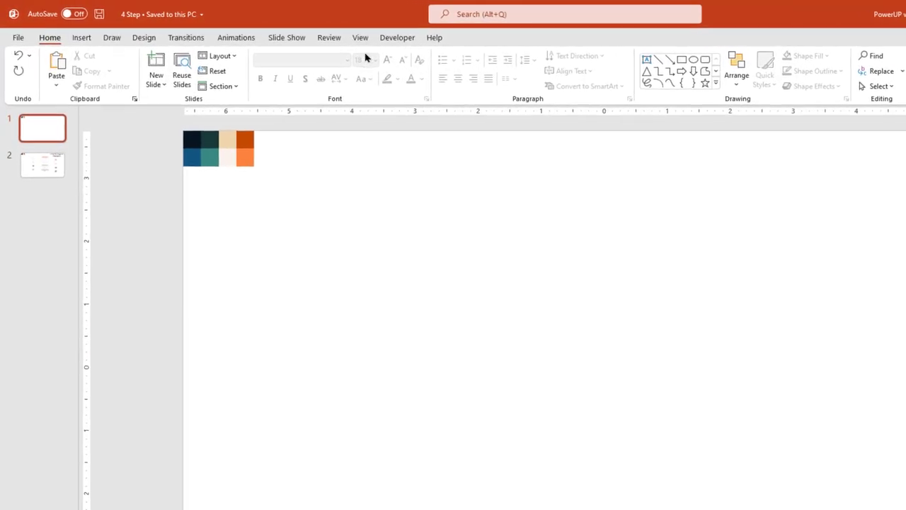
Step: Turn on drawing guides and move the vertical guide 1.50 left of centre
{"action": "left_click", "coordinate": [310, 32]}
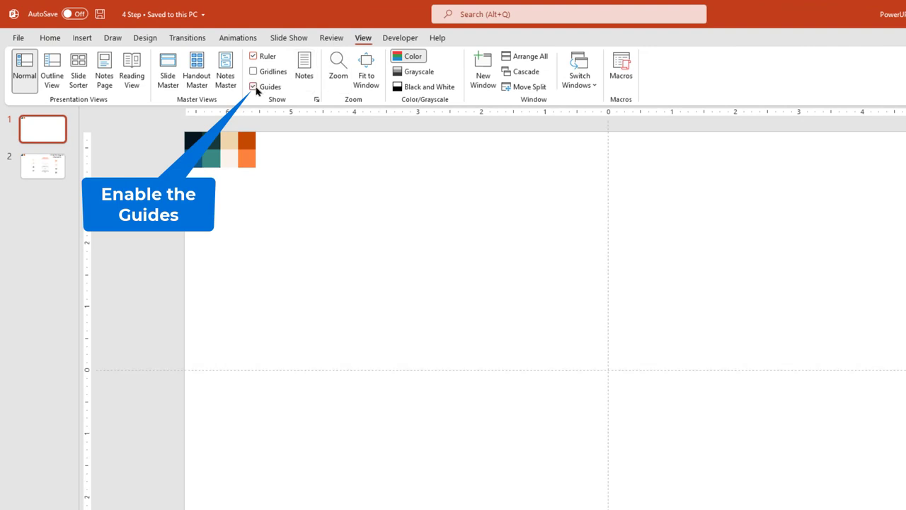
{"action": "left_click_drag", "start_coordinate": [607, 166], "coordinate": [515, 165]}
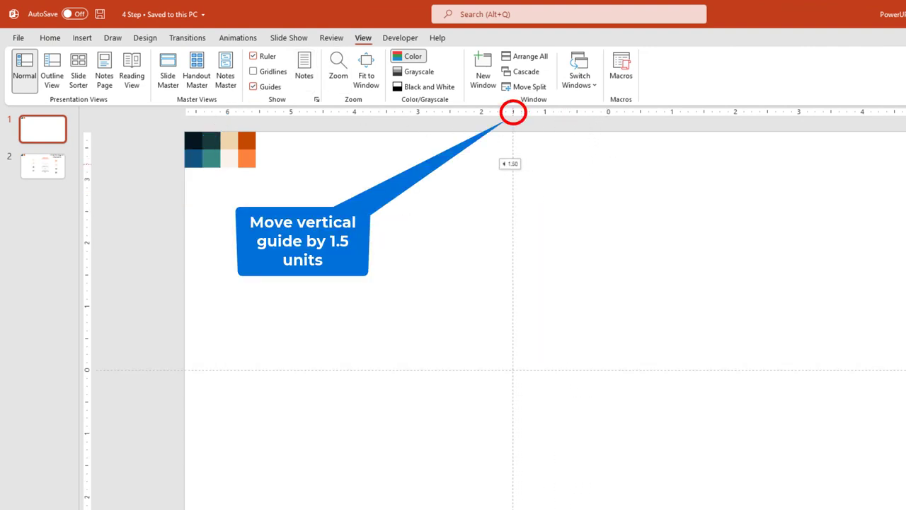
{"action": "left_click_drag", "start_coordinate": [513, 165], "coordinate": [512, 166]}
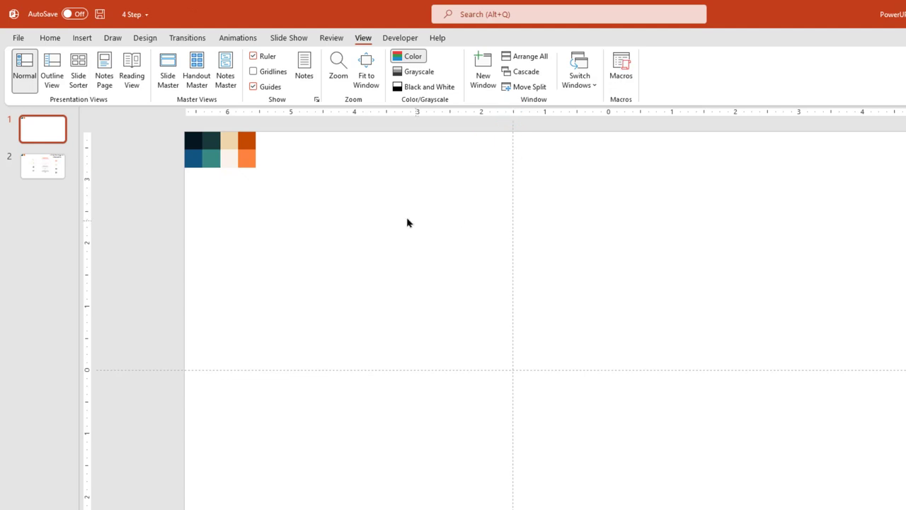
{"action": "left_click", "coordinate": [82, 38]}
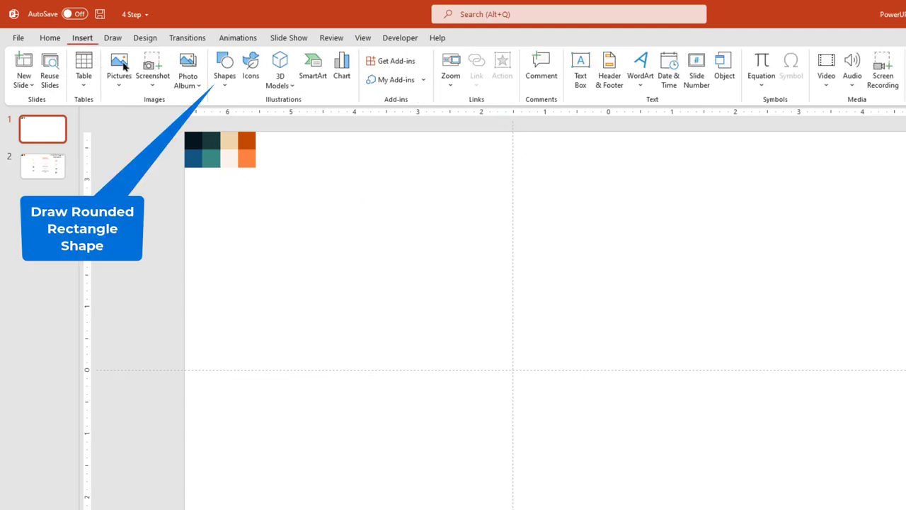
Step: Draw a rounded rectangle right of the vertical guide with fully rounded, pill-like ends
{"action": "left_click", "coordinate": [223, 90]}
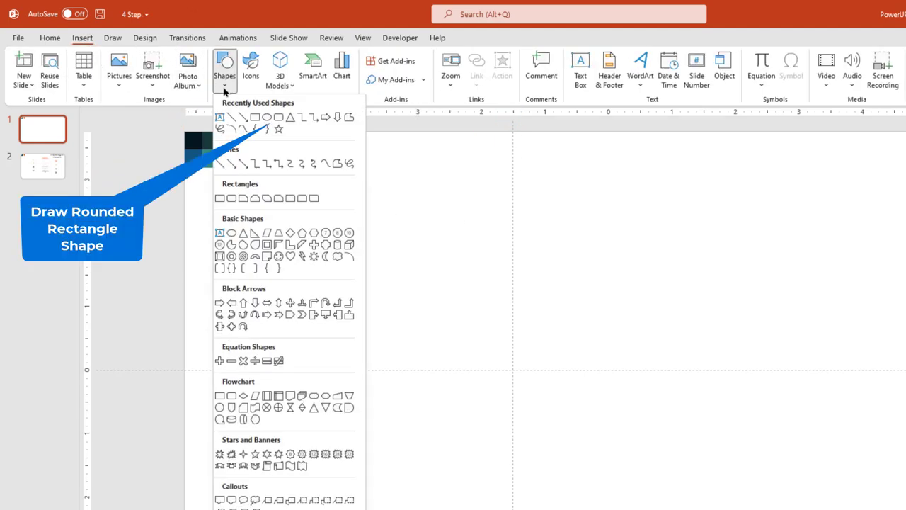
{"action": "left_click", "coordinate": [278, 119]}
{"action": "left_click_drag", "start_coordinate": [490, 226], "coordinate": [727, 359]}
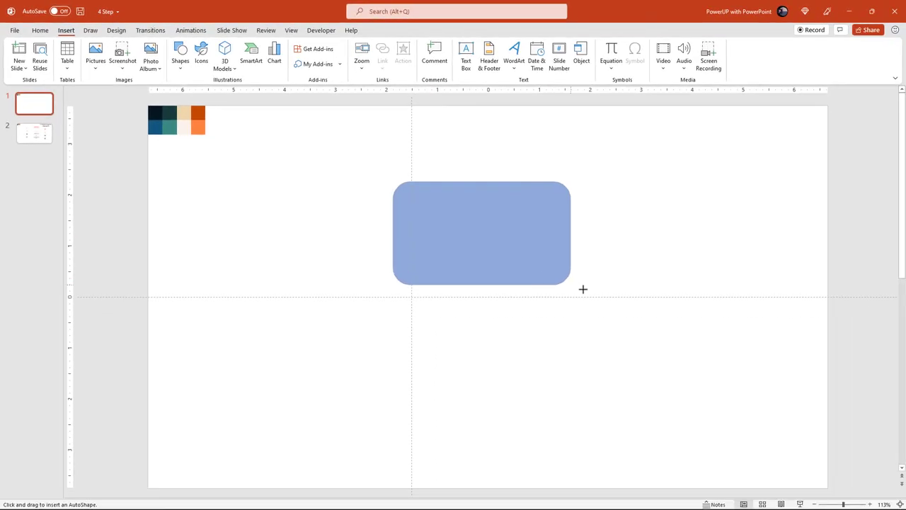
{"action": "left_click_drag", "start_coordinate": [583, 289], "coordinate": [662, 321]}
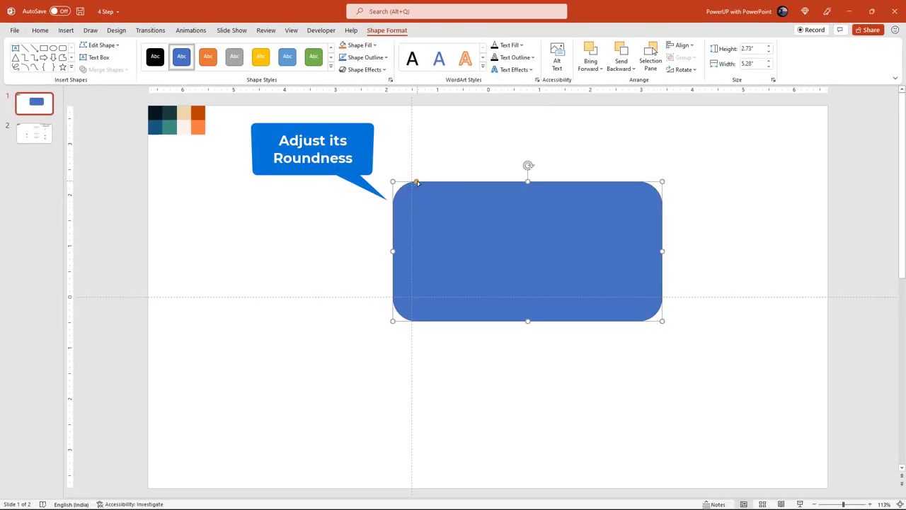
{"action": "mouse_move", "coordinate": [417, 182]}
{"action": "left_mouse_down"}
{"action": "mouse_move", "coordinate": [451, 195]}
{"action": "mouse_move", "coordinate": [470, 216]}
{"action": "left_mouse_up"}
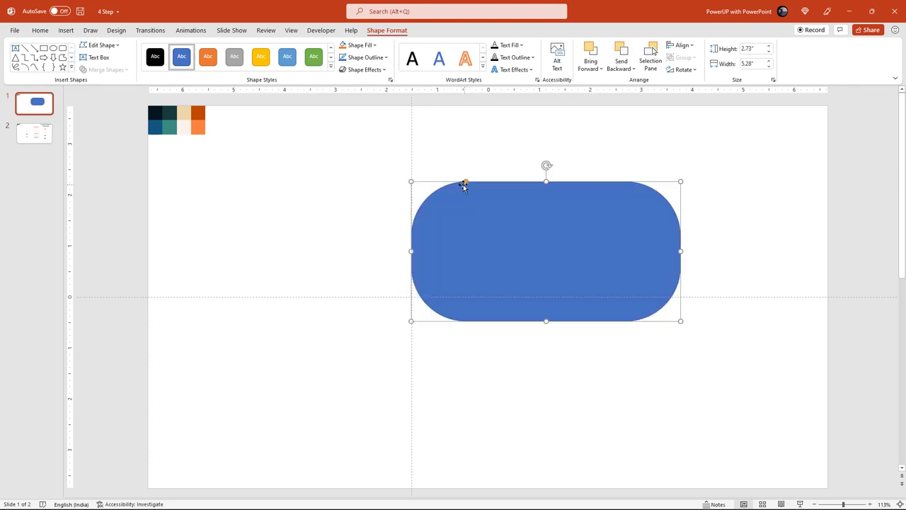
{"action": "left_click", "coordinate": [375, 61]}
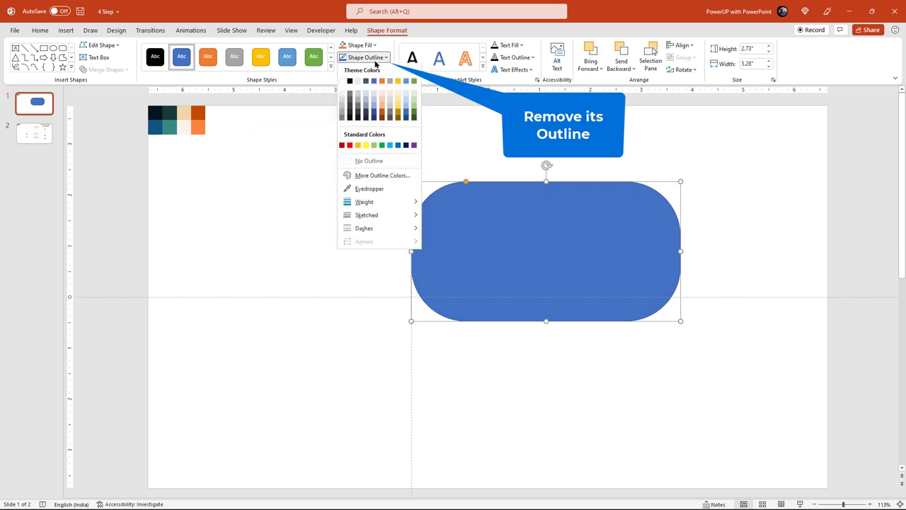
Step: Remove the pill's outline and set its fill transparency to about 36%
{"action": "left_click", "coordinate": [369, 161]}
{"action": "right_click", "coordinate": [540, 241]}
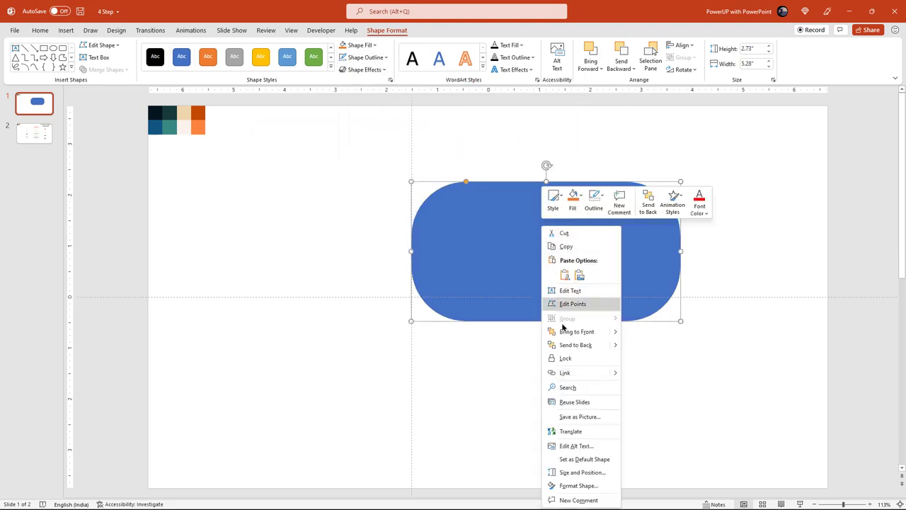
{"action": "left_click", "coordinate": [579, 486]}
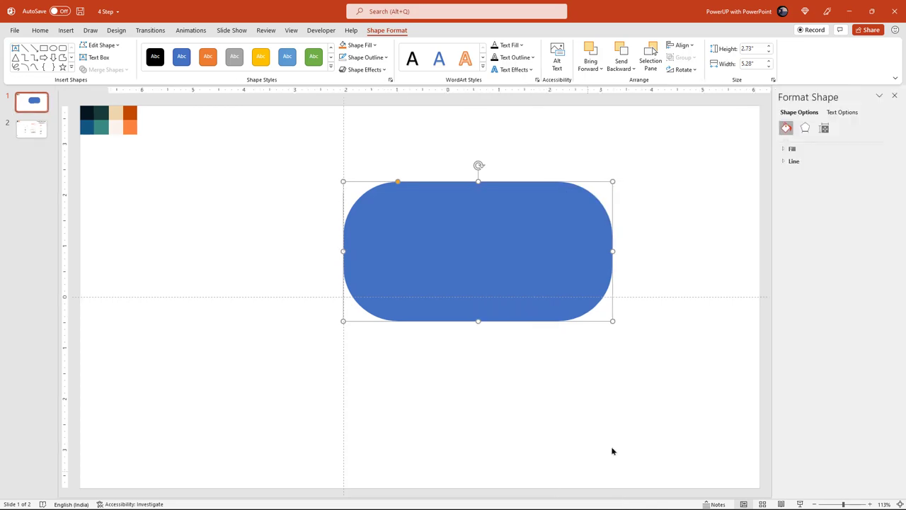
{"action": "left_click", "coordinate": [787, 149]}
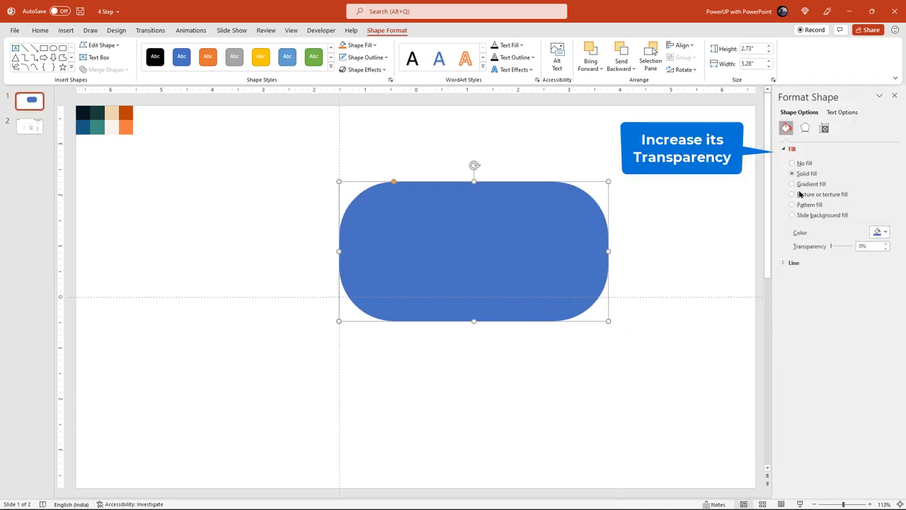
{"action": "left_click_drag", "start_coordinate": [831, 246], "coordinate": [839, 247]}
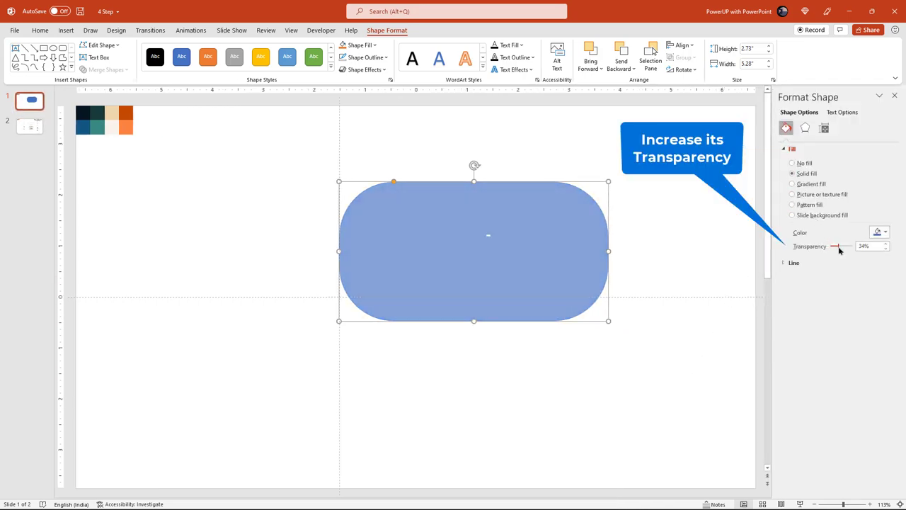
{"action": "left_click", "coordinate": [678, 223]}
{"action": "left_click", "coordinate": [443, 212]}
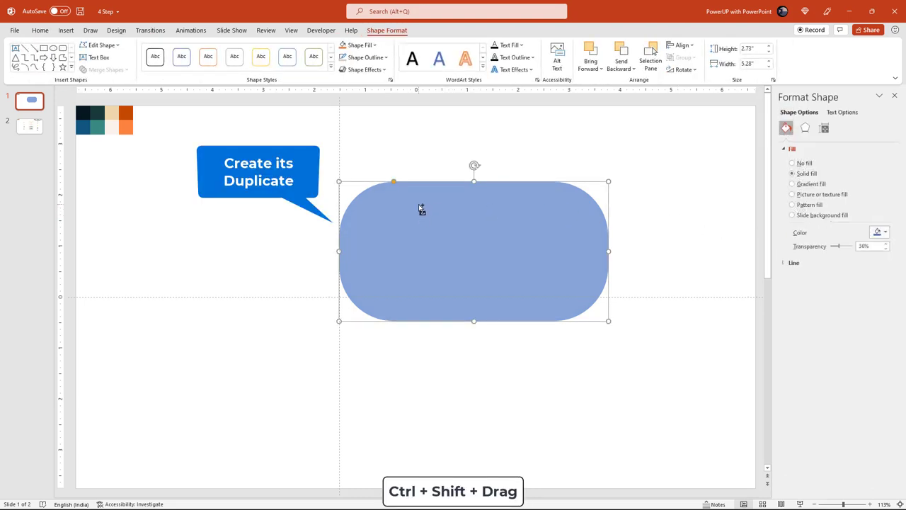
Step: Duplicate the pill just below itself and subtract the copy, leaving an arch-shaped band
{"action": "left_click_drag", "start_coordinate": [422, 209], "coordinate": [430, 263]}
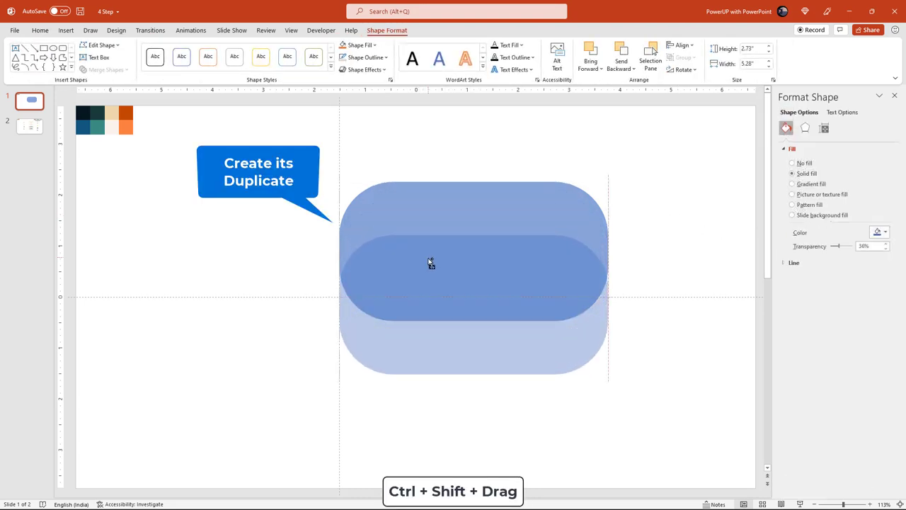
{"action": "left_click_drag", "start_coordinate": [430, 263], "coordinate": [428, 253]}
{"action": "left_click", "coordinate": [428, 196]}
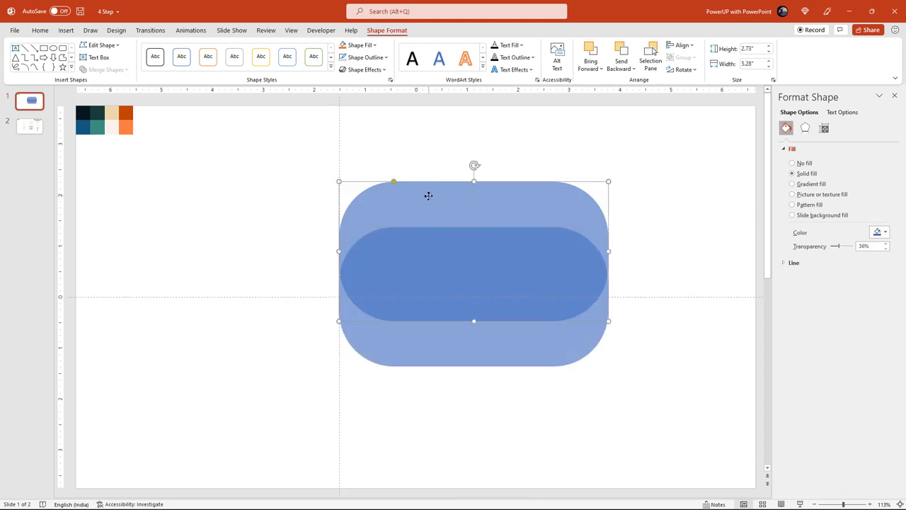
{"action": "left_click", "coordinate": [388, 336], "text": "shift"}
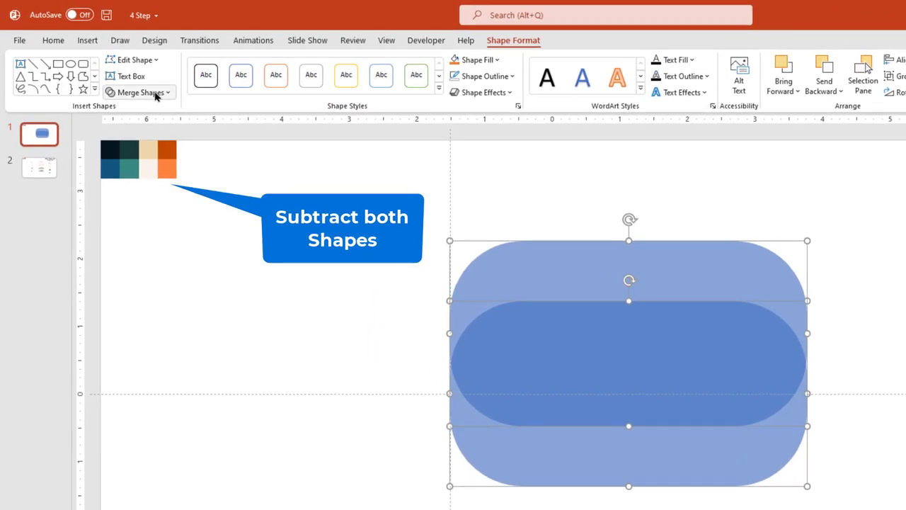
{"action": "left_click", "coordinate": [115, 69]}
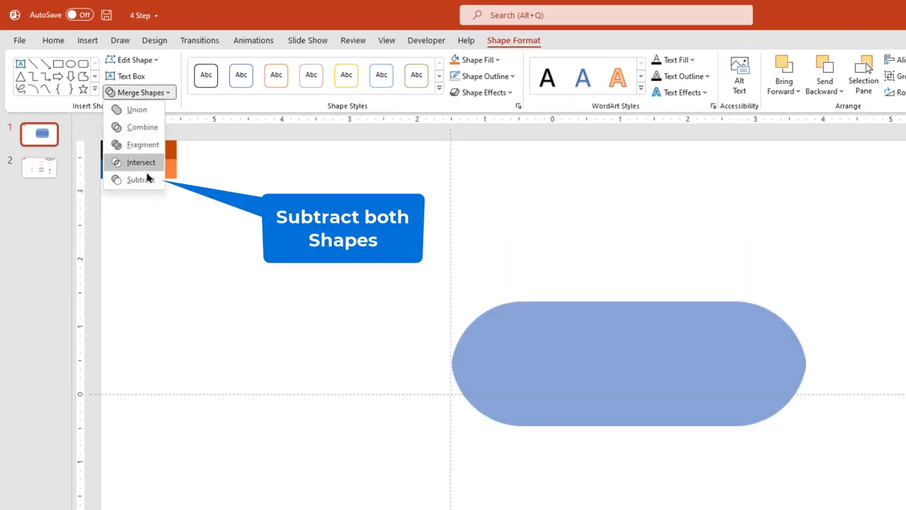
{"action": "left_click", "coordinate": [147, 177]}
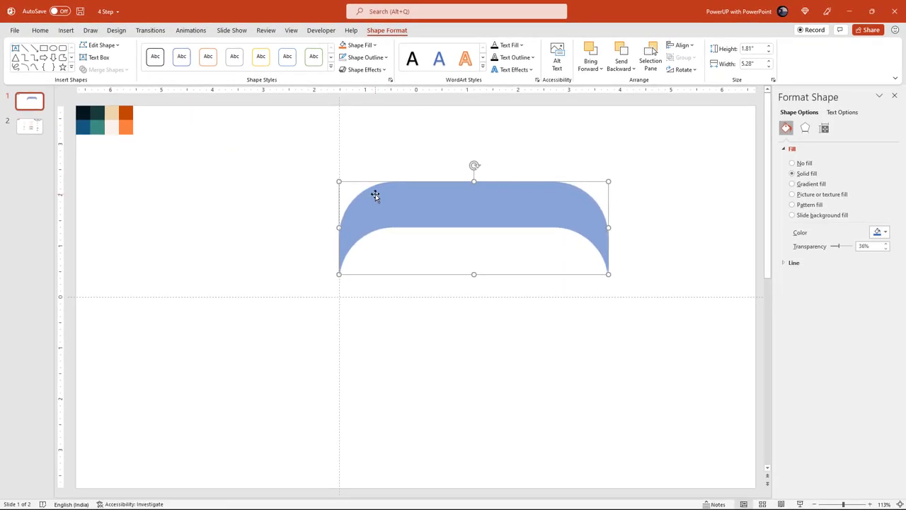
{"action": "left_click", "coordinate": [376, 169]}
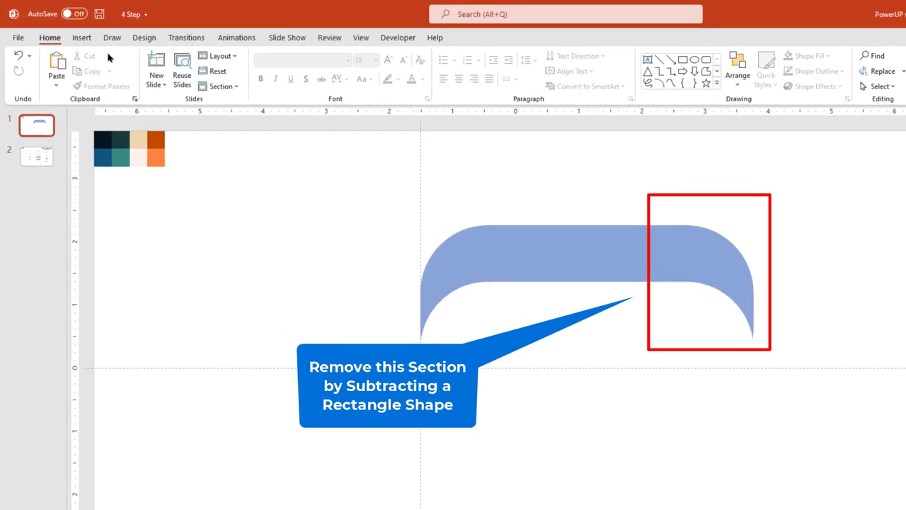
Step: Subtract a rectangle from the band's right end and resize the tab to 4.37" wide
{"action": "left_click", "coordinate": [228, 78]}
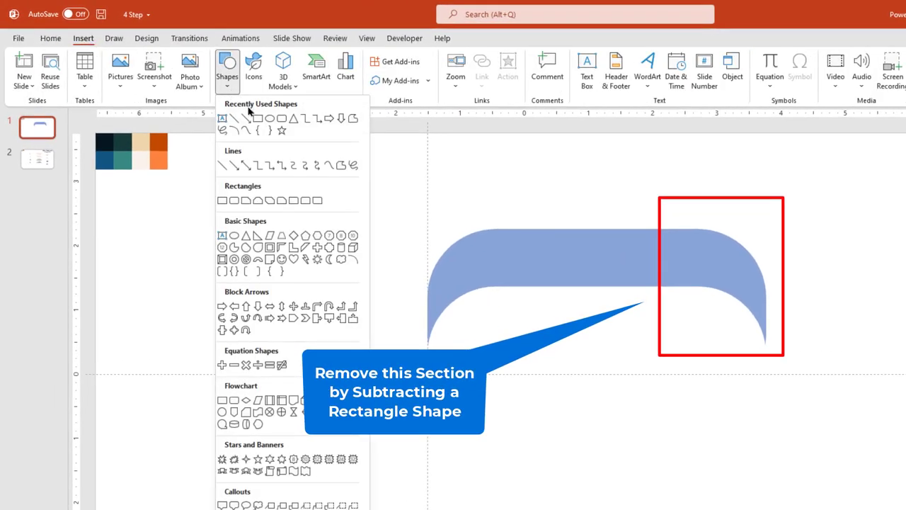
{"action": "left_click", "coordinate": [257, 119]}
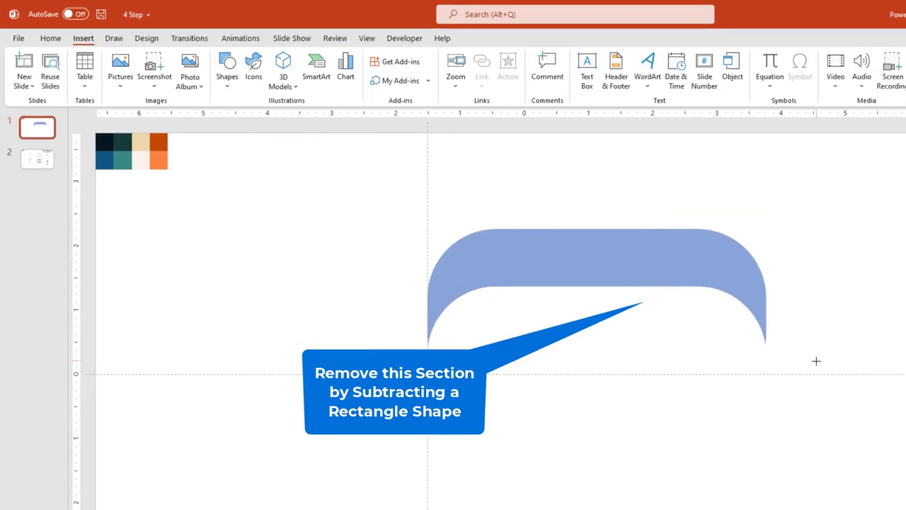
{"action": "left_click_drag", "start_coordinate": [817, 361], "coordinate": [652, 201]}
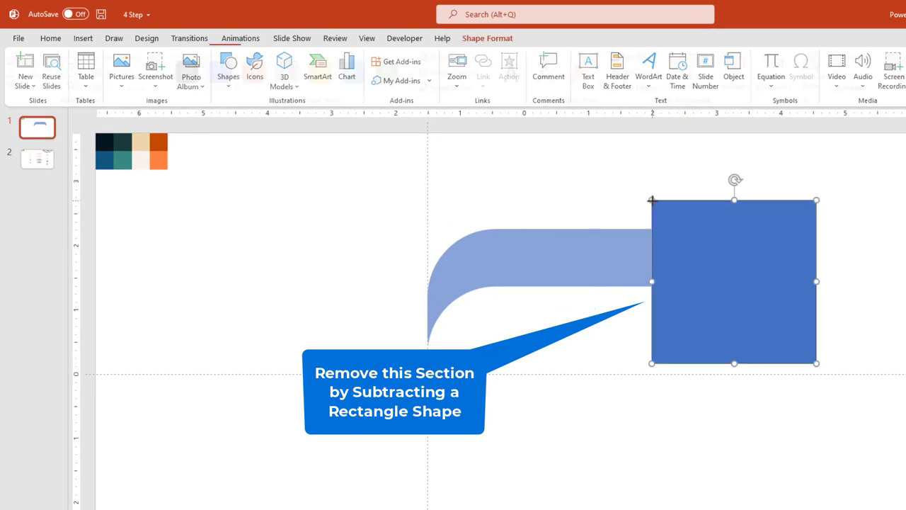
{"action": "left_click", "coordinate": [598, 250]}
{"action": "left_click", "coordinate": [687, 300], "text": "shift"}
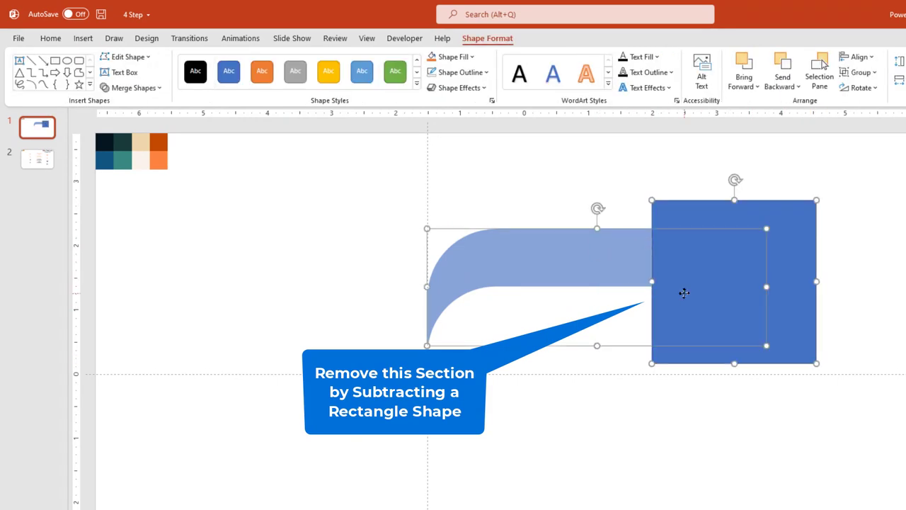
{"action": "left_click", "coordinate": [138, 88]}
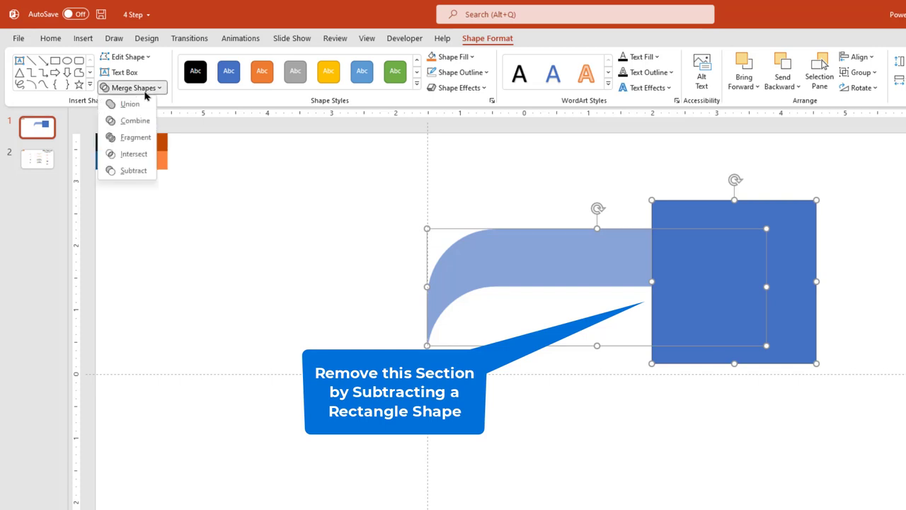
{"action": "left_click", "coordinate": [133, 171]}
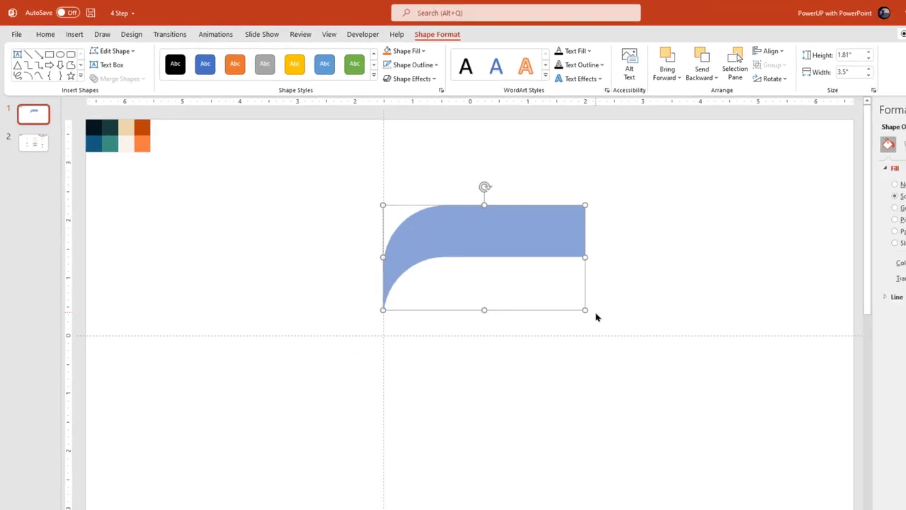
{"action": "left_click_drag", "start_coordinate": [521, 275], "coordinate": [562, 293]}
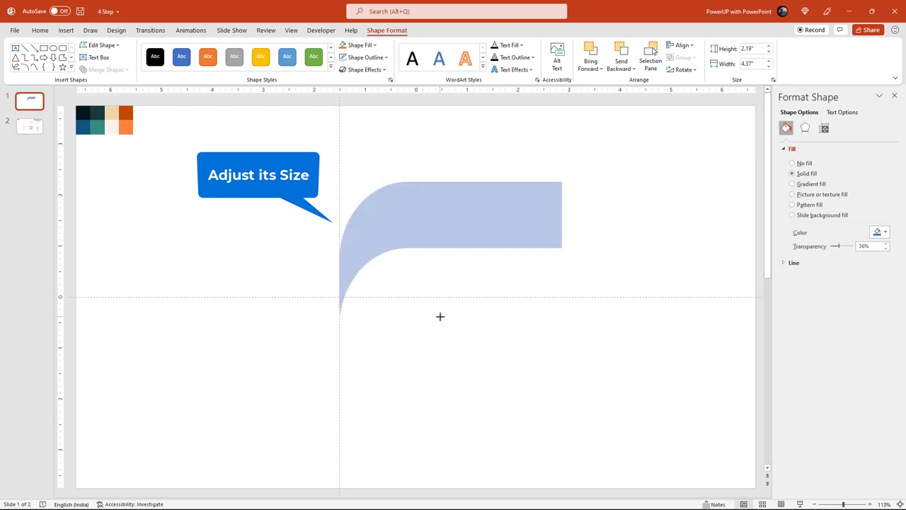
Step: Make the tab 2.64" tall and stack three duplicates below it
{"action": "left_click_drag", "start_coordinate": [454, 293], "coordinate": [439, 318]}
{"action": "left_click_drag", "start_coordinate": [388, 222], "coordinate": [386, 188]}
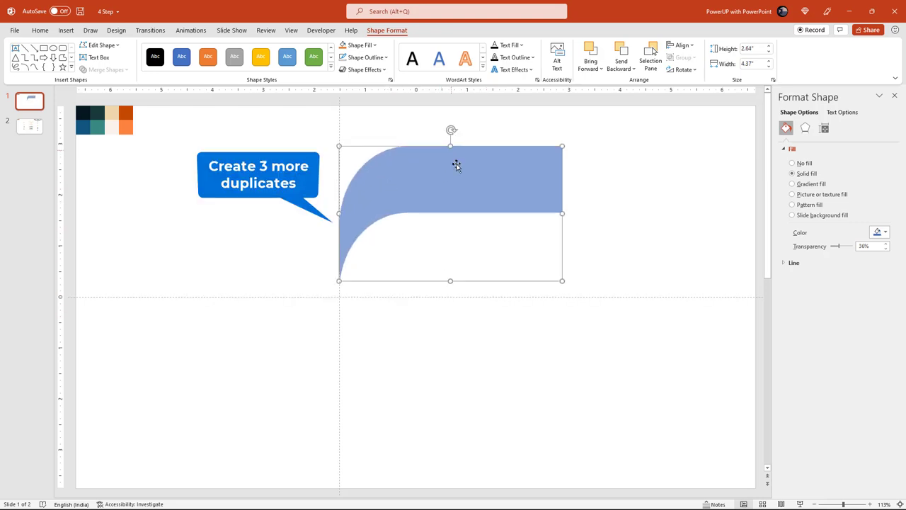
{"action": "key", "text": "ctrl+d"}
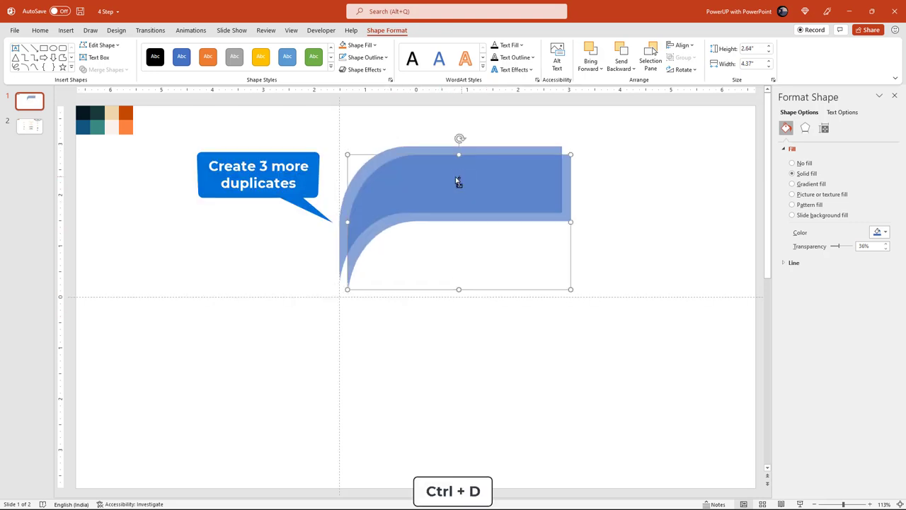
{"action": "mouse_move", "coordinate": [457, 182]}
{"action": "left_mouse_down"}
{"action": "mouse_move", "coordinate": [440, 238]}
{"action": "mouse_move", "coordinate": [431, 234]}
{"action": "left_mouse_up"}
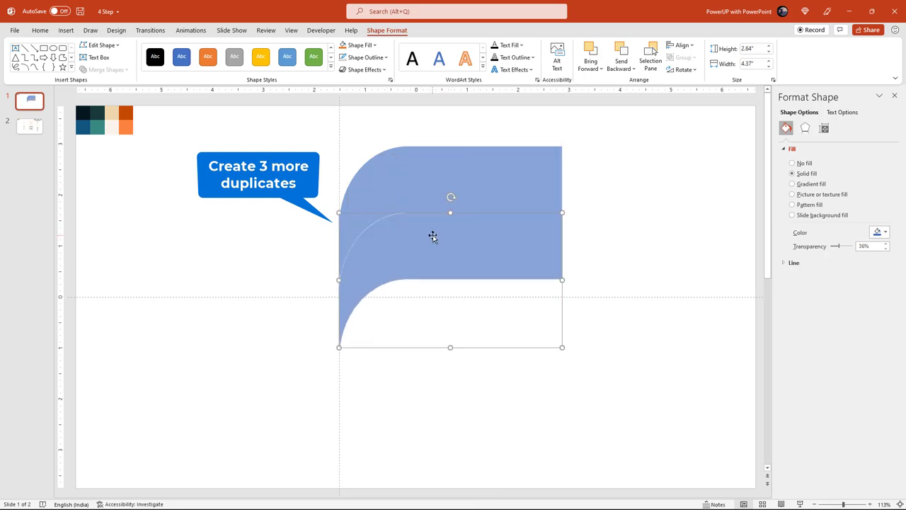
{"action": "key", "text": "ctrl+d"}
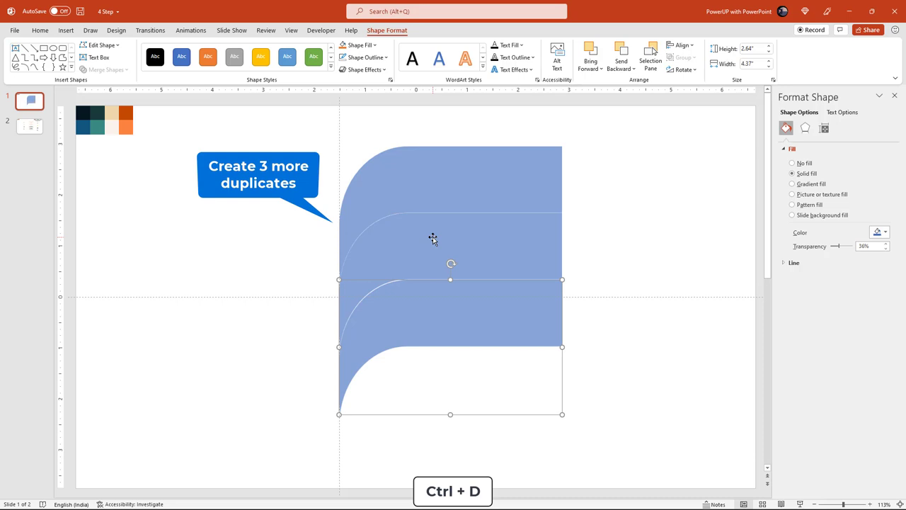
{"action": "key", "text": "ctrl+d"}
{"action": "left_click", "coordinate": [592, 322]}
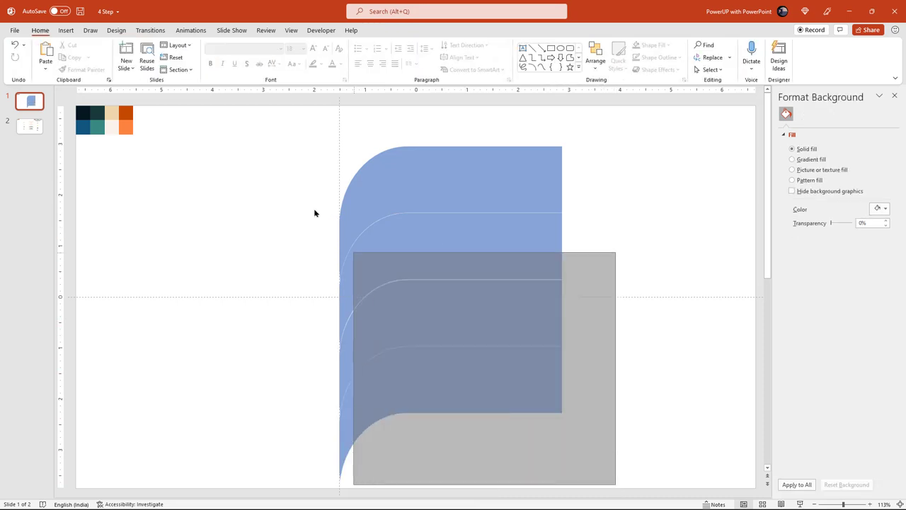
Step: Move the whole strip stack up to the top guide
{"action": "left_click_drag", "start_coordinate": [615, 485], "coordinate": [261, 115]}
{"action": "left_click_drag", "start_coordinate": [354, 249], "coordinate": [394, 364]}
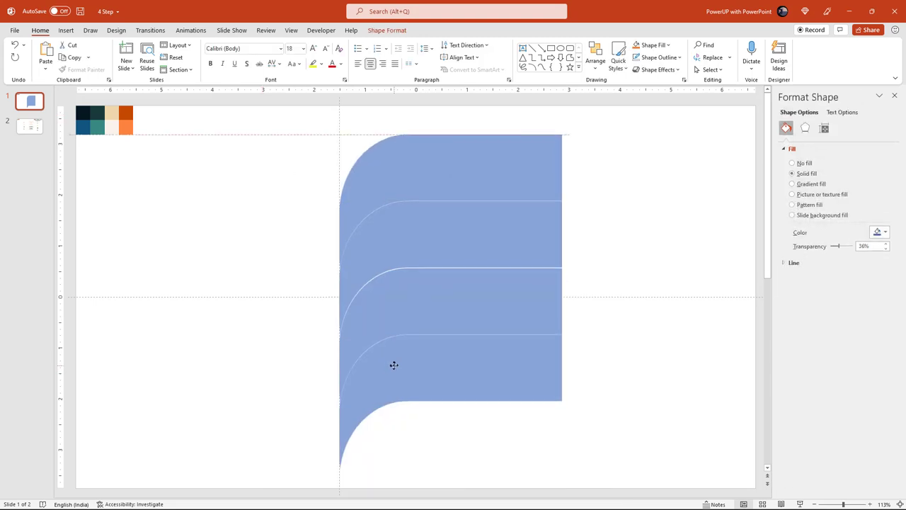
{"action": "left_click", "coordinate": [280, 252]}
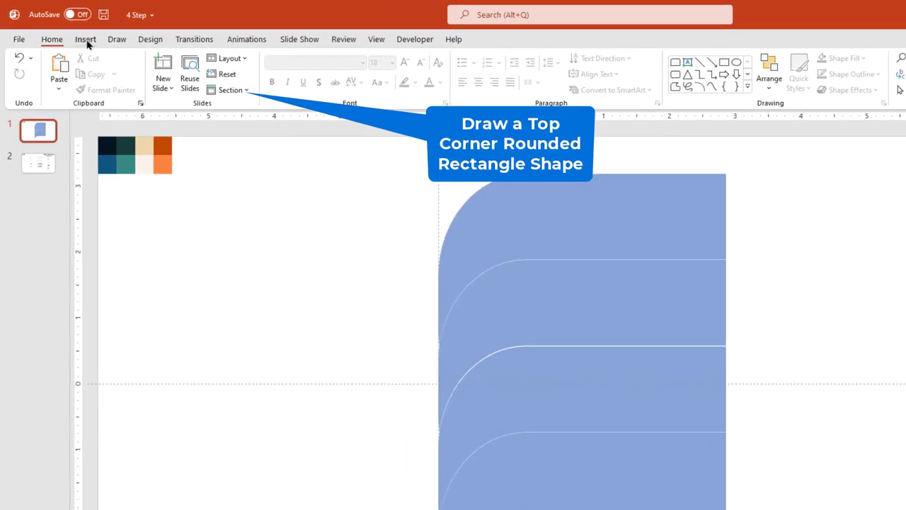
Step: Add a Round Top Corners rectangle left of the stack, rotated, fully rounded on the right, 52% transparent
{"action": "left_click", "coordinate": [66, 30]}
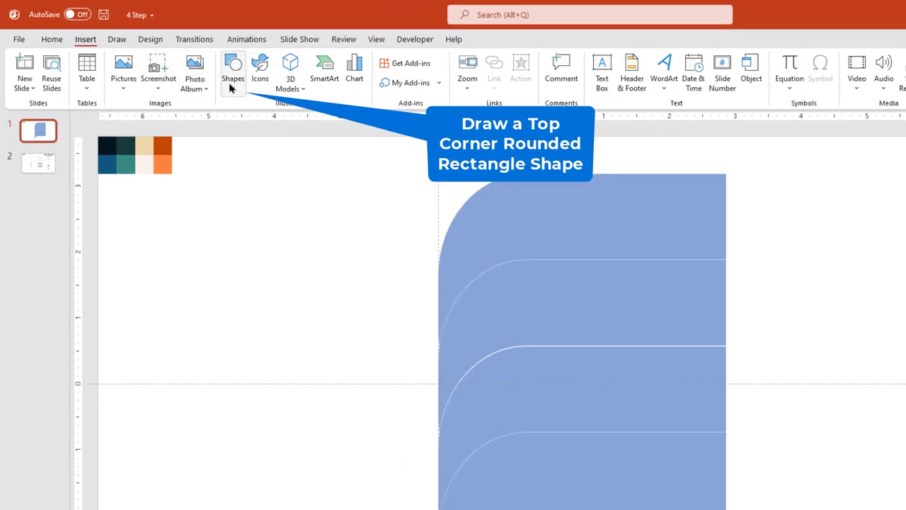
{"action": "left_click", "coordinate": [232, 85]}
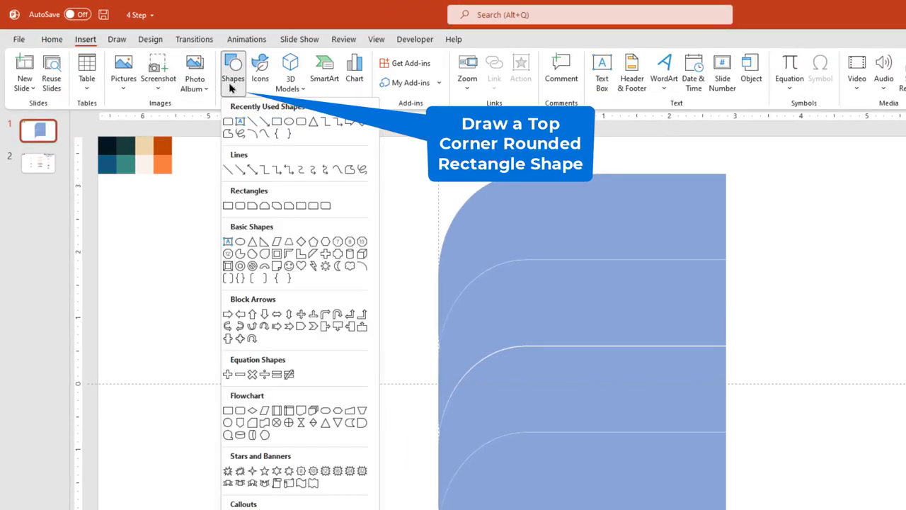
{"action": "left_click", "coordinate": [314, 206]}
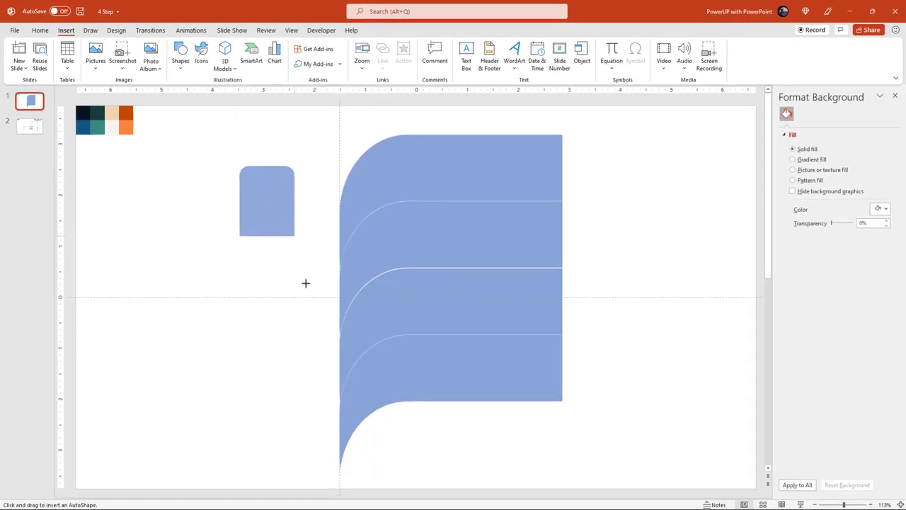
{"action": "left_click_drag", "start_coordinate": [306, 283], "coordinate": [316, 309]}
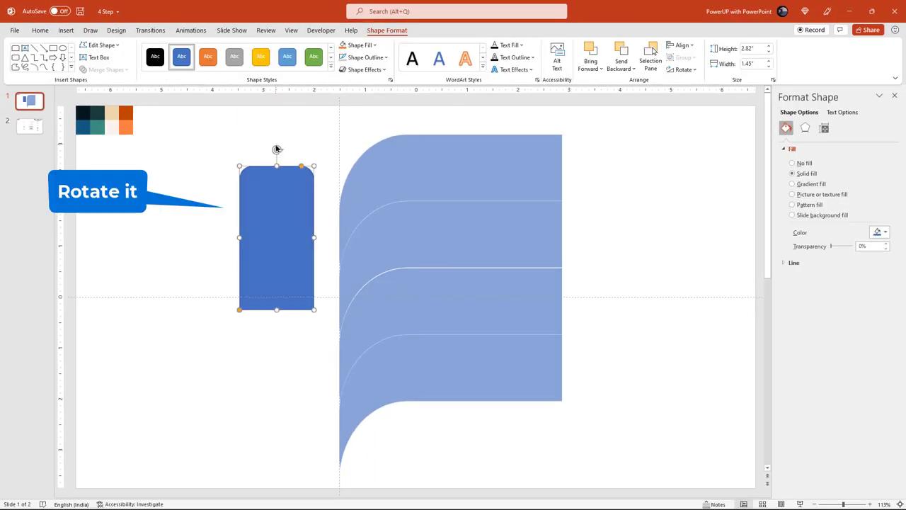
{"action": "left_click_drag", "start_coordinate": [276, 149], "coordinate": [348, 241]}
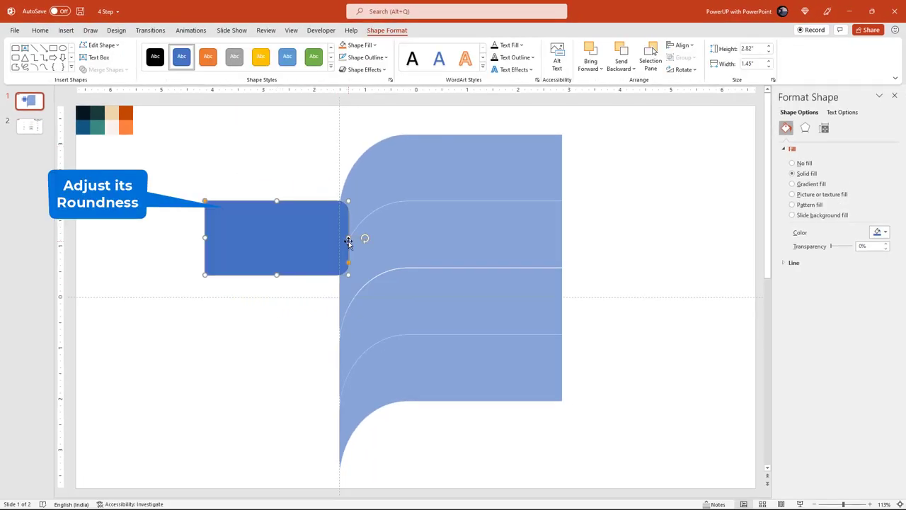
{"action": "left_click_drag", "start_coordinate": [348, 264], "coordinate": [351, 238]}
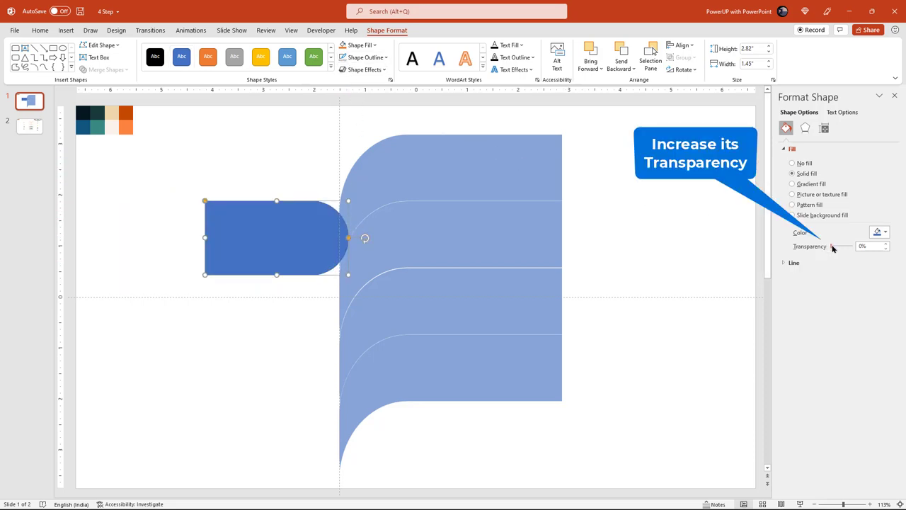
{"action": "left_click_drag", "start_coordinate": [833, 247], "coordinate": [843, 248]}
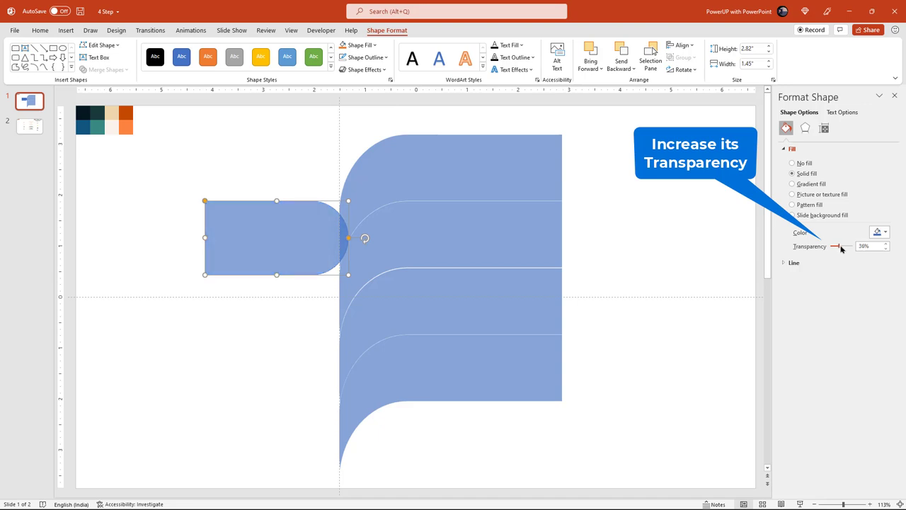
{"action": "left_click", "coordinate": [623, 274]}
{"action": "left_click", "coordinate": [432, 289]}
Step: Nudge the middle and lower strips so they sit flush without gaps
{"action": "key", "text": "Up"}
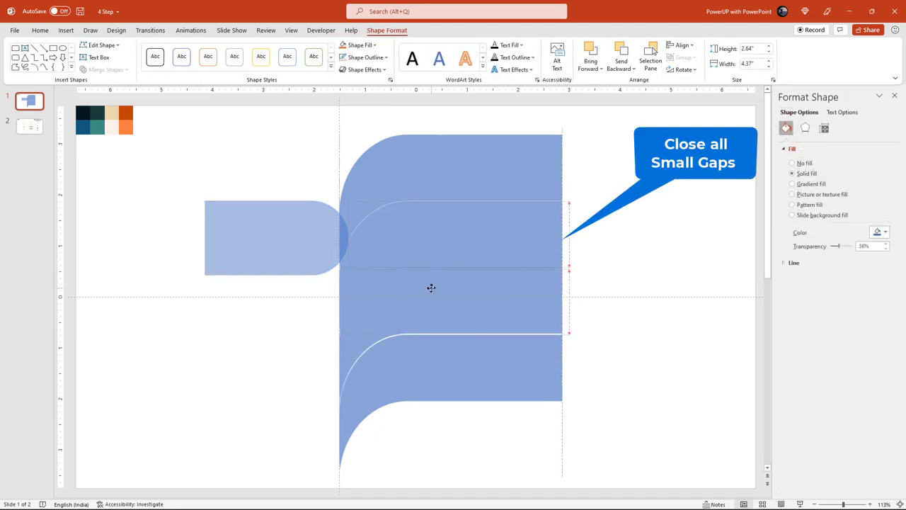
{"action": "left_click", "coordinate": [430, 360]}
{"action": "key", "text": "Up"}
{"action": "key", "text": "Up"}
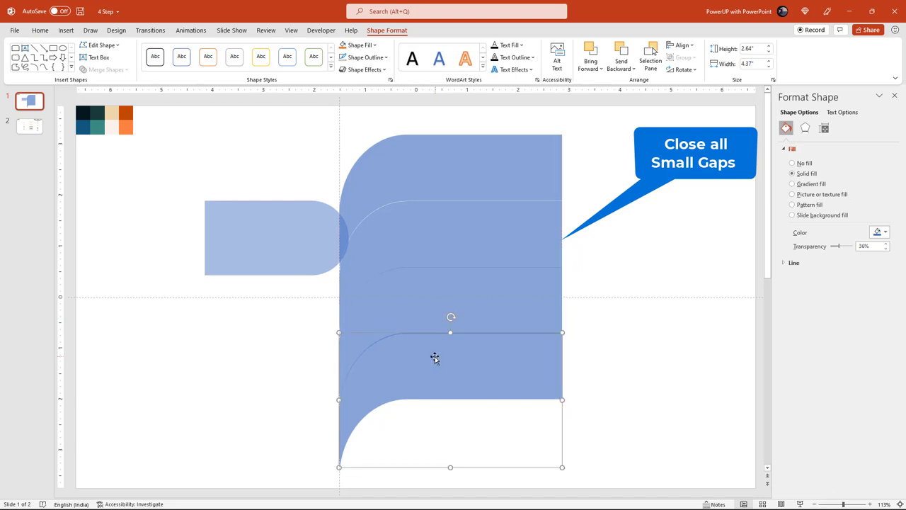
{"action": "key", "text": "Down"}
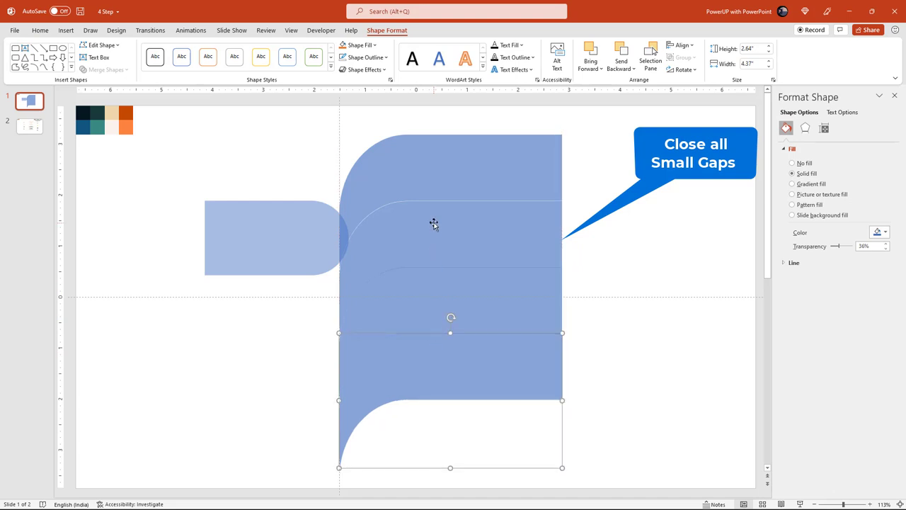
{"action": "left_click", "coordinate": [433, 223]}
{"action": "left_click", "coordinate": [435, 284]}
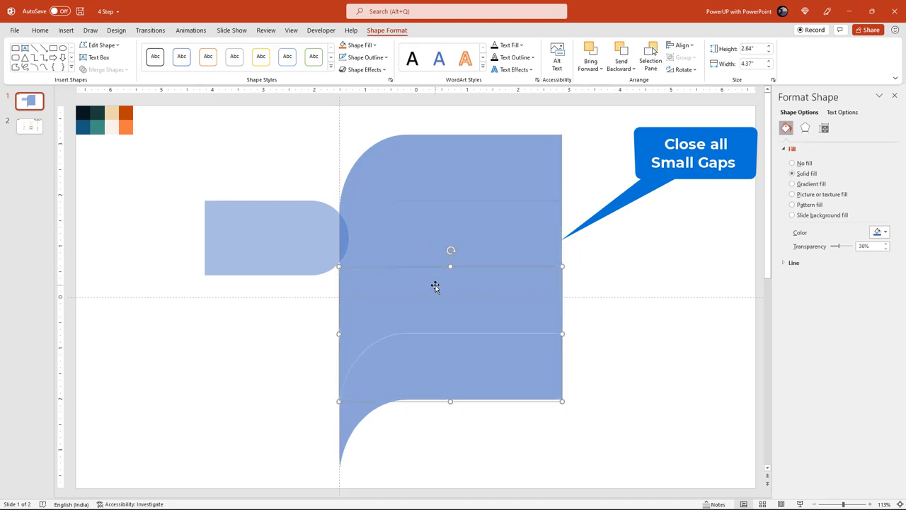
{"action": "left_click_drag", "start_coordinate": [434, 286], "coordinate": [440, 341]}
{"action": "key", "text": "Escape"}
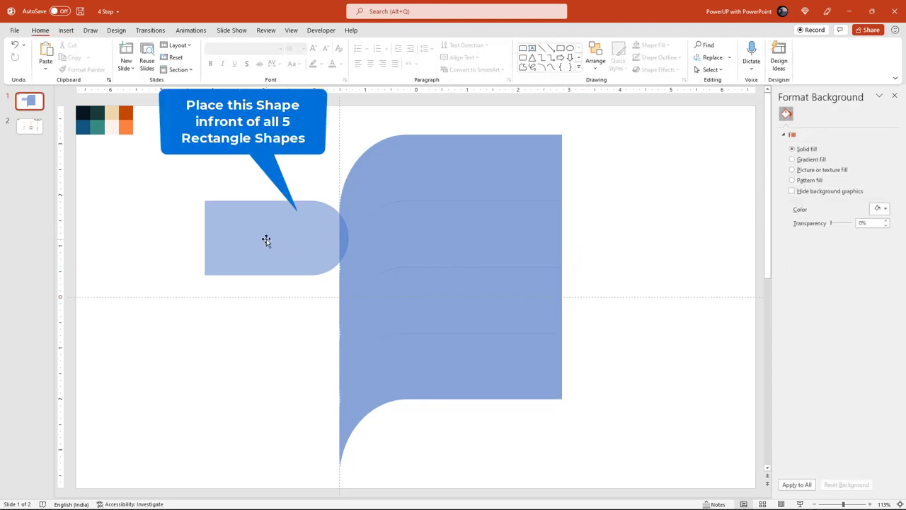
Step: Place the rounded tab over the top strip's right end, matching the strip's height
{"action": "left_click", "coordinate": [236, 236]}
{"action": "left_click_drag", "start_coordinate": [236, 237], "coordinate": [546, 173]}
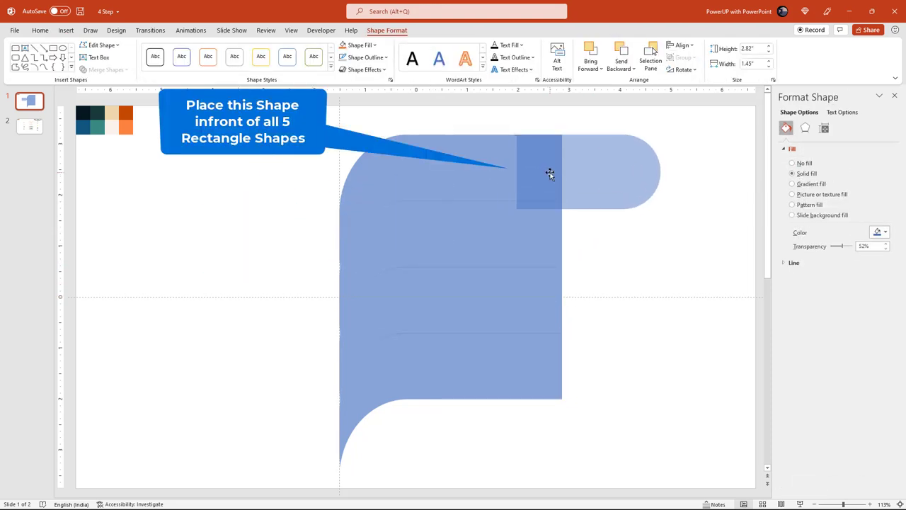
{"action": "left_click_drag", "start_coordinate": [588, 208], "coordinate": [583, 179]}
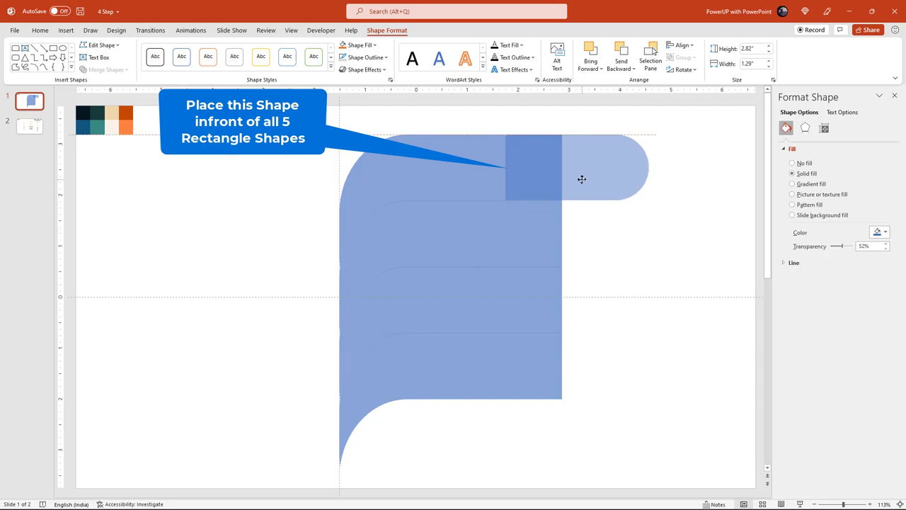
{"action": "left_click_drag", "start_coordinate": [579, 179], "coordinate": [579, 179]}
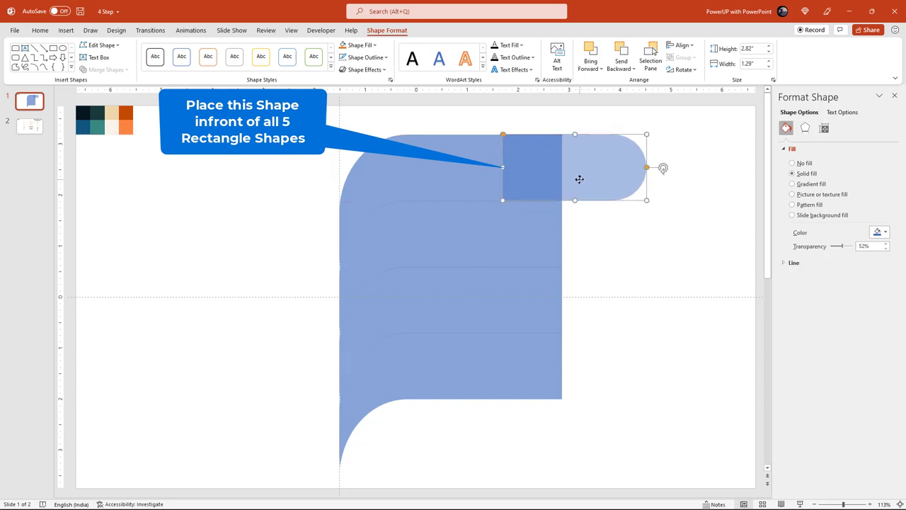
{"action": "scroll", "coordinate": [588, 199], "scroll_direction": "up", "scroll_amount": 4, "text": "ctrl"}
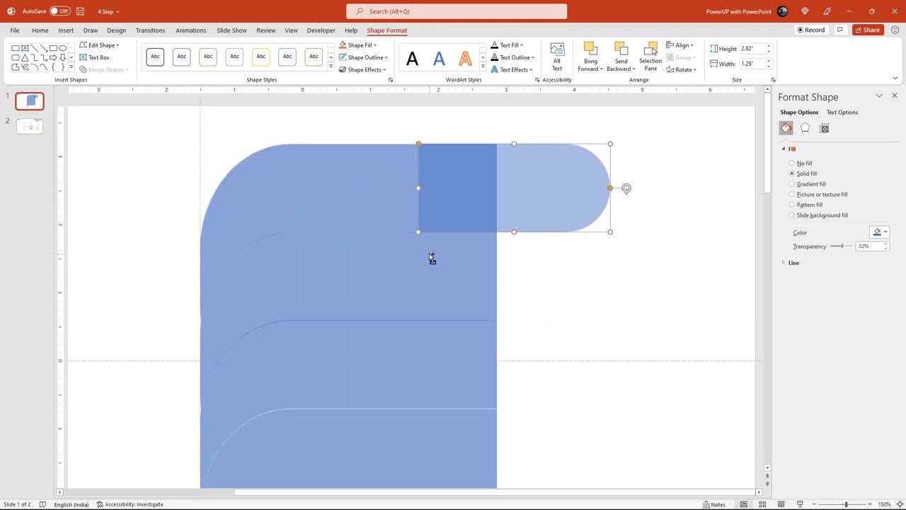
{"action": "scroll", "coordinate": [425, 266], "scroll_direction": "up", "scroll_amount": 4, "text": "ctrl"}
{"action": "left_click", "coordinate": [441, 307]}
{"action": "left_click", "coordinate": [429, 276]}
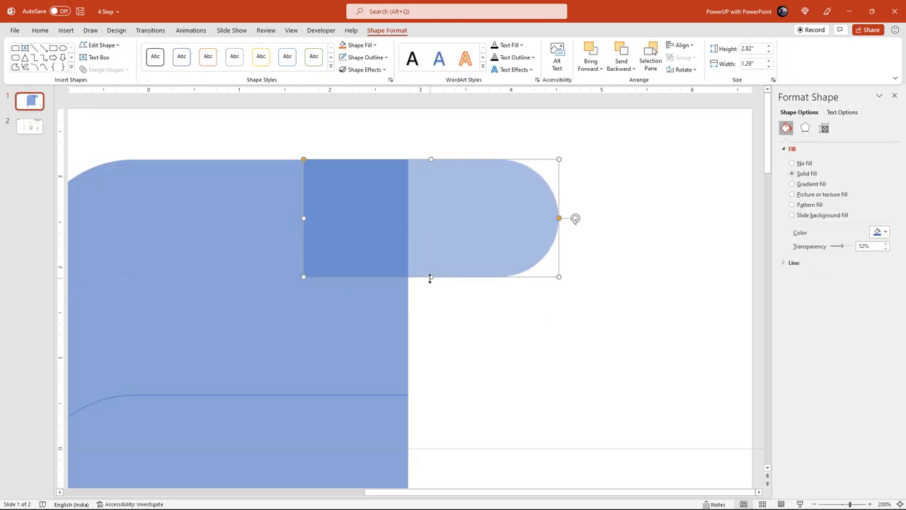
{"action": "left_click_drag", "start_coordinate": [429, 276], "coordinate": [429, 276]}
{"action": "scroll", "coordinate": [453, 277], "scroll_direction": "down", "scroll_amount": 3, "text": "ctrl"}
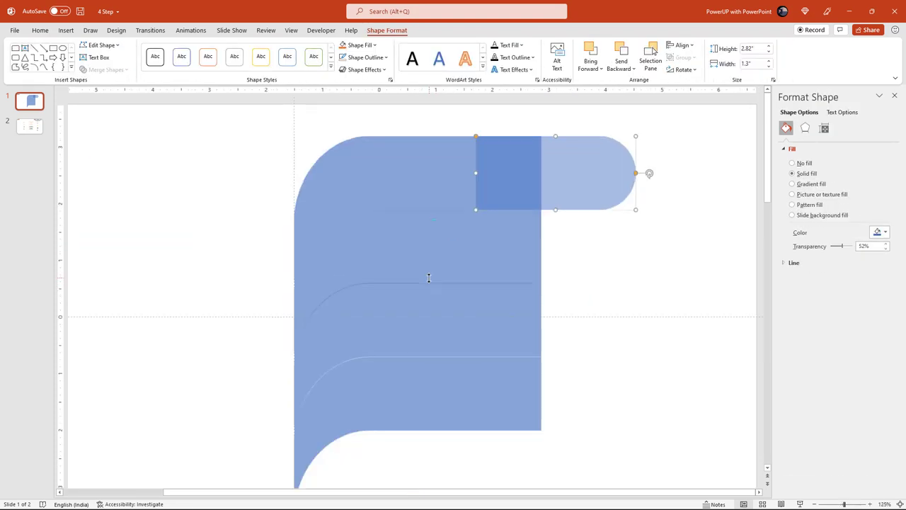
Step: Duplicate the rounded tab
{"action": "left_click", "coordinate": [570, 277]}
{"action": "left_click", "coordinate": [574, 192]}
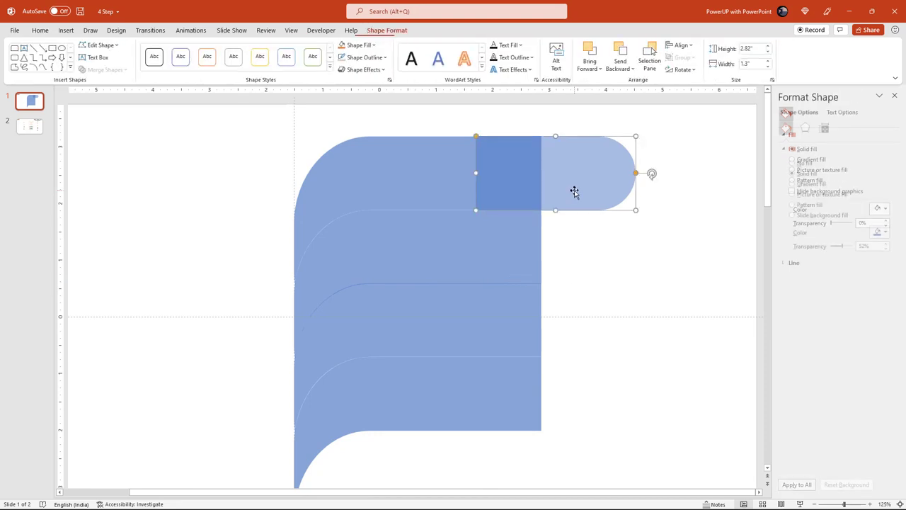
{"action": "key", "text": "ctrl+d"}
Step: Add rounded tabs to the lower strips and shift all four tabs slightly right
{"action": "left_click_drag", "start_coordinate": [566, 185], "coordinate": [537, 248]}
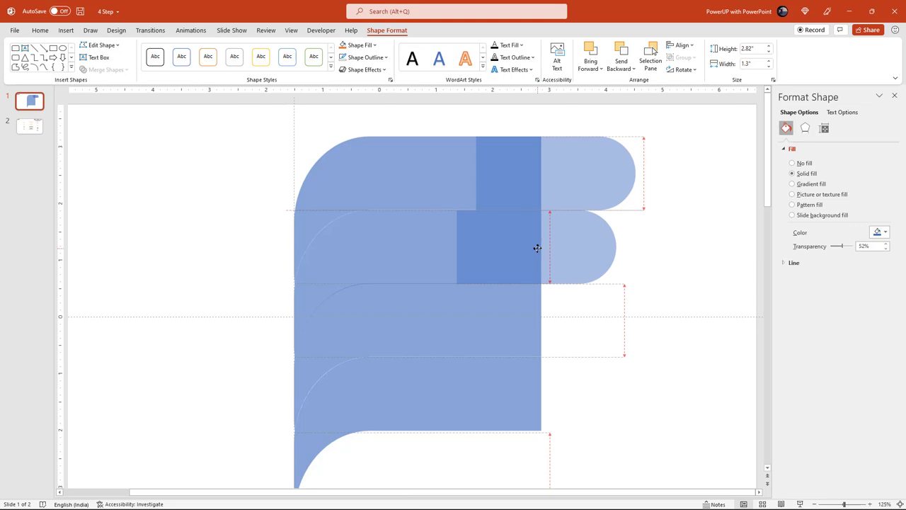
{"action": "left_click_drag", "start_coordinate": [536, 248], "coordinate": [533, 248]}
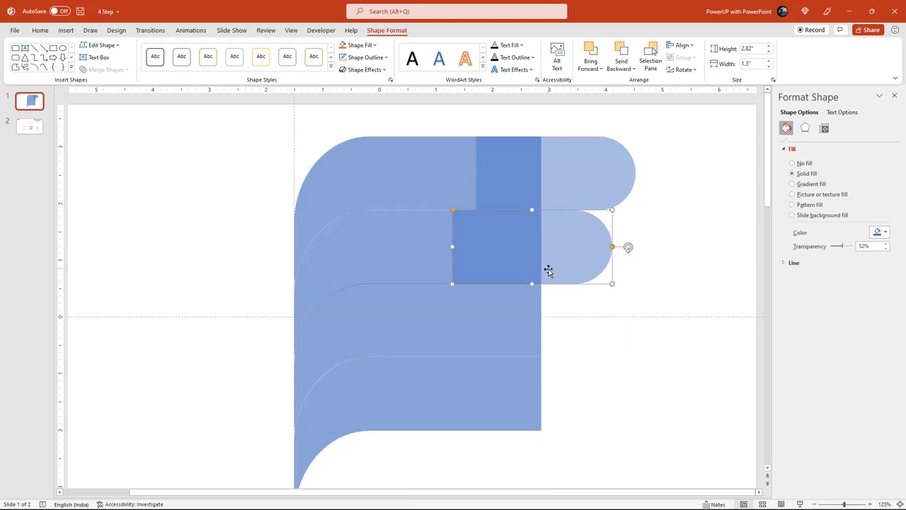
{"action": "key", "text": "ctrl+d"}
{"action": "key", "text": "ctrl+d"}
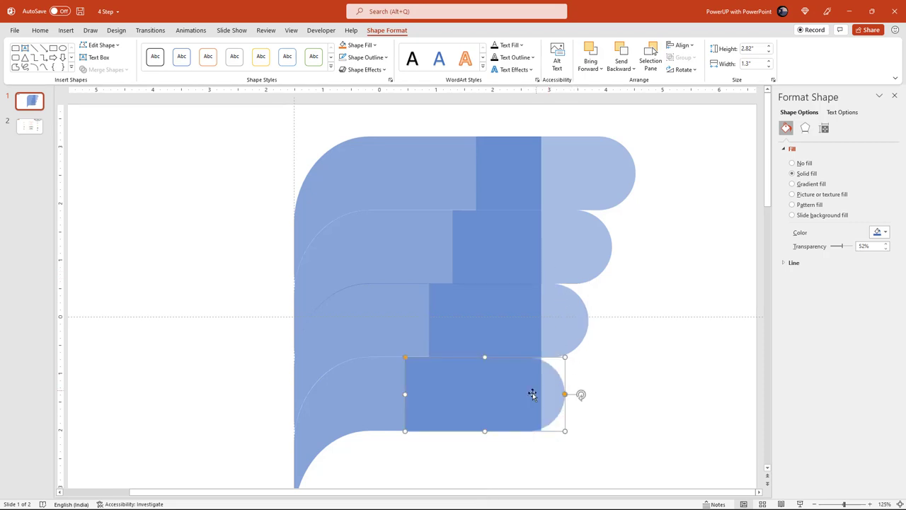
{"action": "left_click", "coordinate": [553, 341], "text": "shift"}
{"action": "left_click", "coordinate": [573, 250], "text": "shift"}
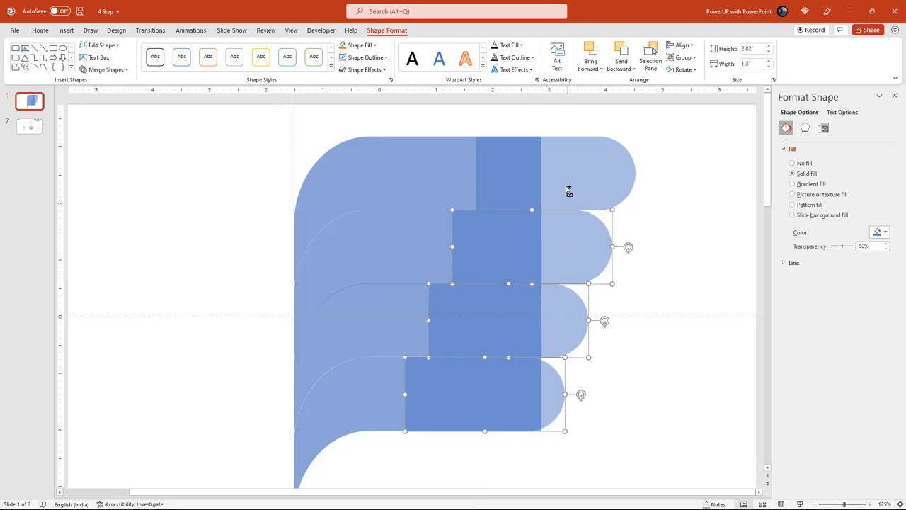
{"action": "left_click", "coordinate": [569, 191], "text": "shift"}
{"action": "left_click_drag", "start_coordinate": [564, 186], "coordinate": [575, 181]}
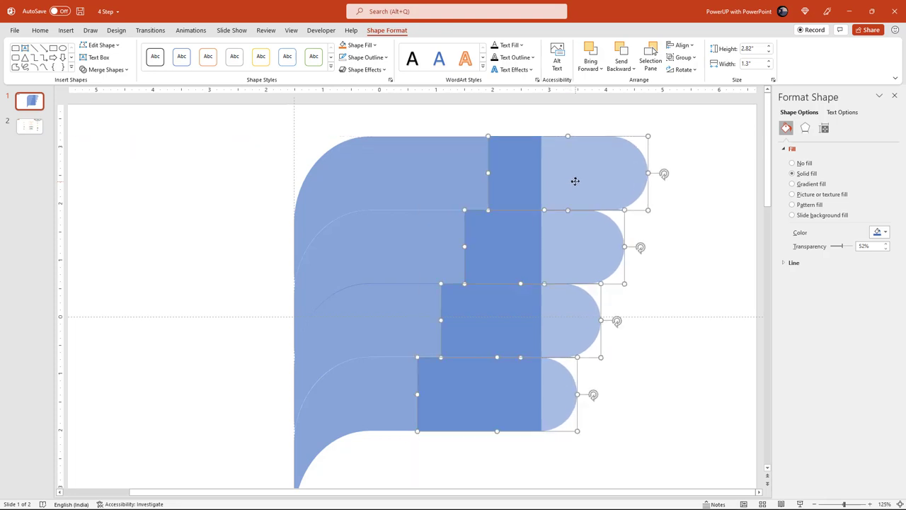
Step: Duplicate the bottom strip's rounded tab
{"action": "left_click", "coordinate": [645, 370]}
{"action": "left_click", "coordinate": [556, 393]}
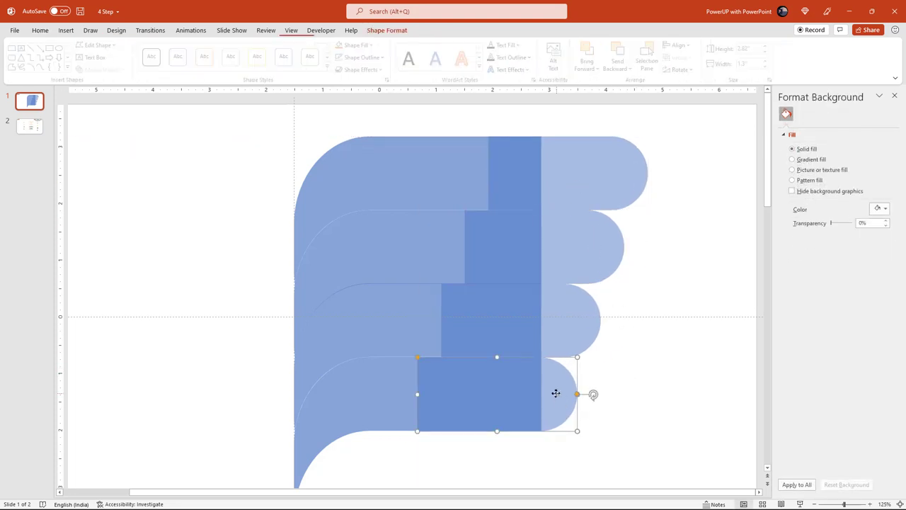
{"action": "key", "text": "ctrl+d"}
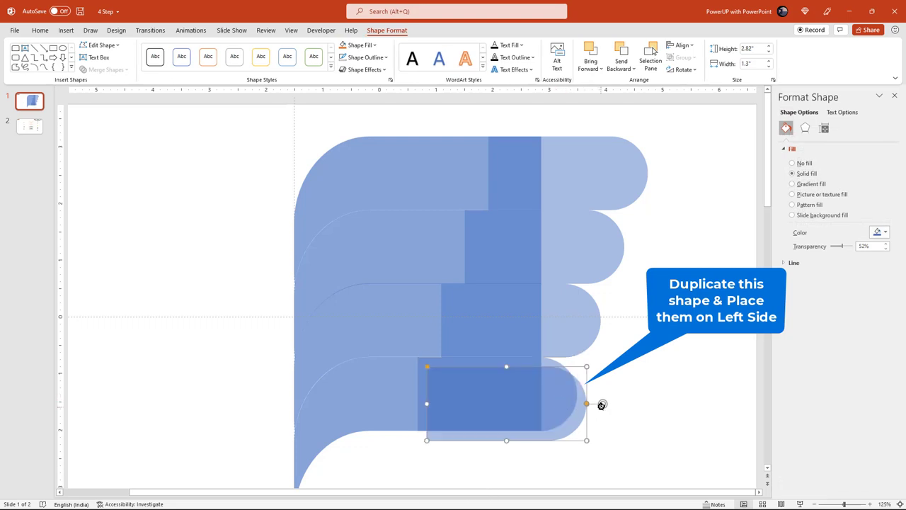
Step: Rotate the tab copy 180°, move it left of the bottom strip, and shorten it to 1.27"
{"action": "mouse_move", "coordinate": [602, 403]}
{"action": "left_mouse_down"}
{"action": "mouse_move", "coordinate": [591, 429]}
{"action": "mouse_move", "coordinate": [457, 412]}
{"action": "mouse_move", "coordinate": [455, 399]}
{"action": "left_mouse_up"}
{"action": "mouse_move", "coordinate": [556, 409]}
{"action": "left_mouse_down"}
{"action": "mouse_move", "coordinate": [303, 412]}
{"action": "mouse_move", "coordinate": [266, 390]}
{"action": "mouse_move", "coordinate": [284, 439]}
{"action": "left_mouse_up"}
{"action": "scroll", "coordinate": [271, 393], "scroll_direction": "down", "scroll_amount": 1, "text": "ctrl"}
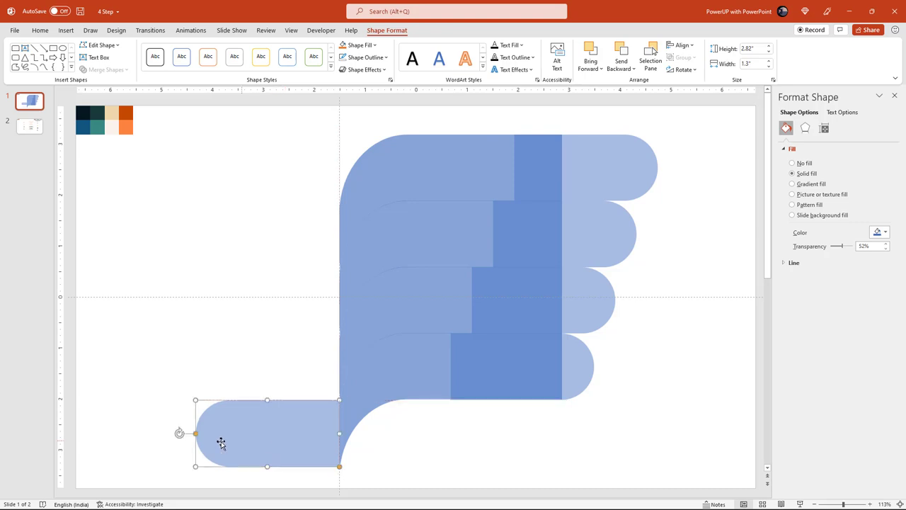
{"action": "left_click_drag", "start_coordinate": [196, 465], "coordinate": [237, 463]}
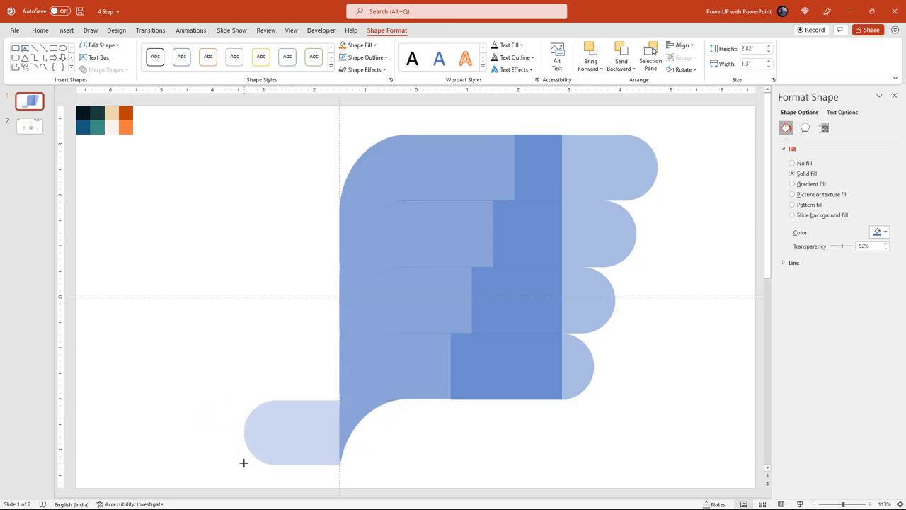
{"action": "left_click_drag", "start_coordinate": [244, 462], "coordinate": [243, 462]}
{"action": "left_click", "coordinate": [205, 410]}
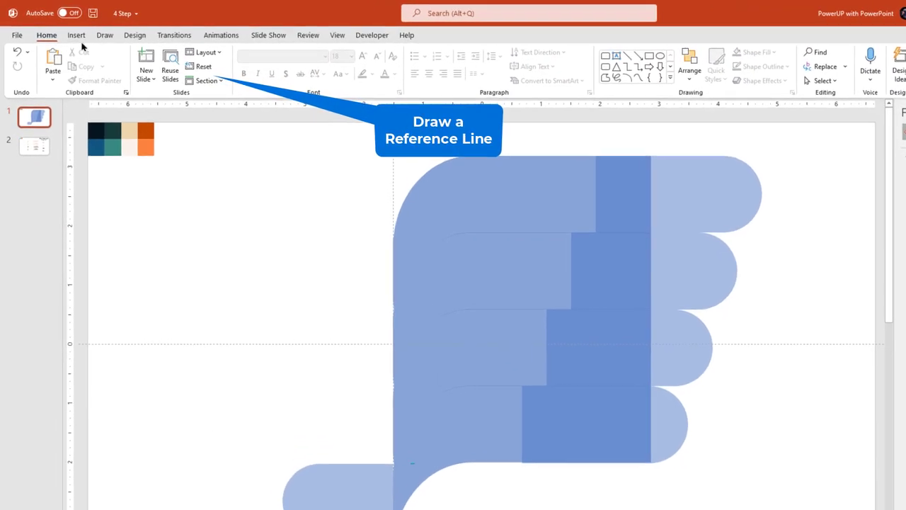
Step: Draw a slanted reference line up from the bottom-left rounded shape, then copy that shape straight upward
{"action": "left_click", "coordinate": [75, 35]}
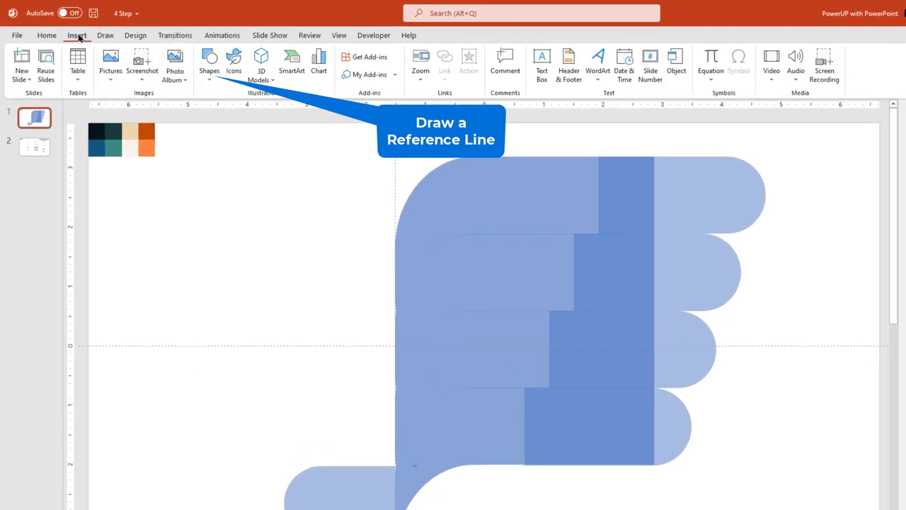
{"action": "left_click", "coordinate": [210, 71]}
{"action": "left_click", "coordinate": [228, 109]}
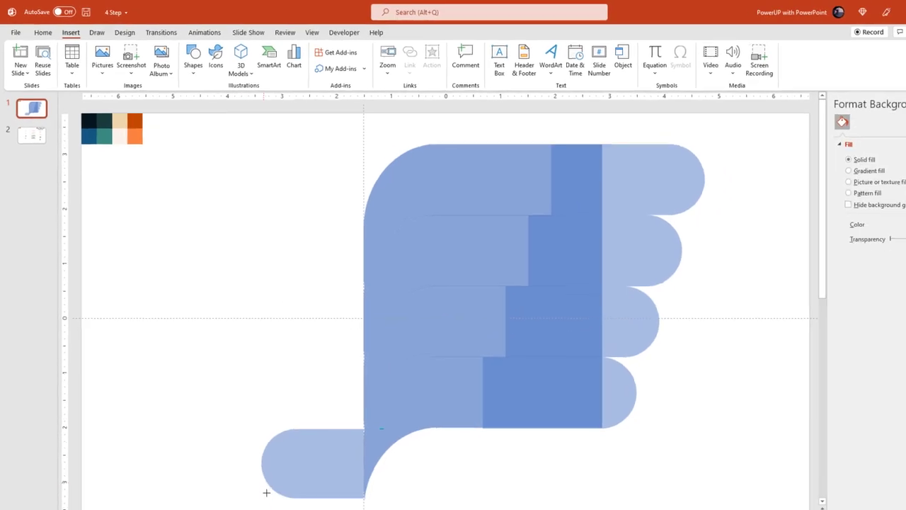
{"action": "left_click_drag", "start_coordinate": [213, 302], "coordinate": [189, 207]}
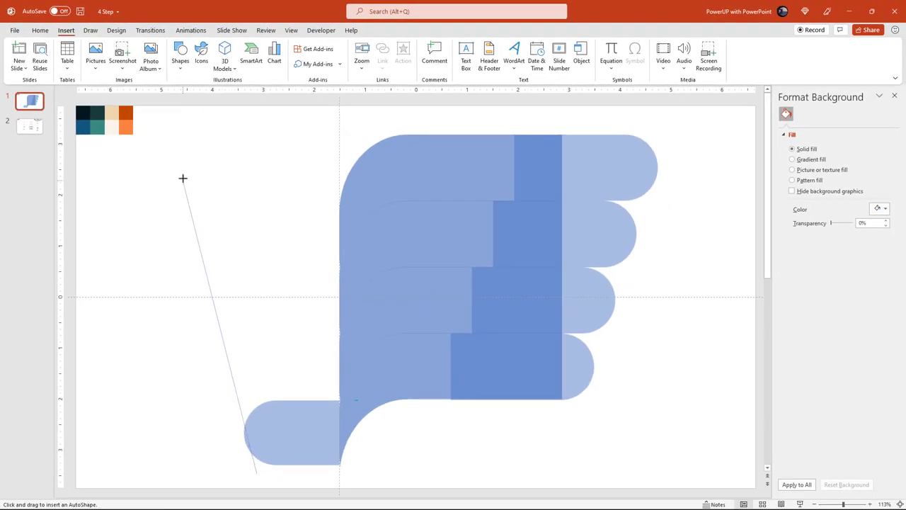
{"action": "left_click_drag", "start_coordinate": [180, 167], "coordinate": [179, 167]}
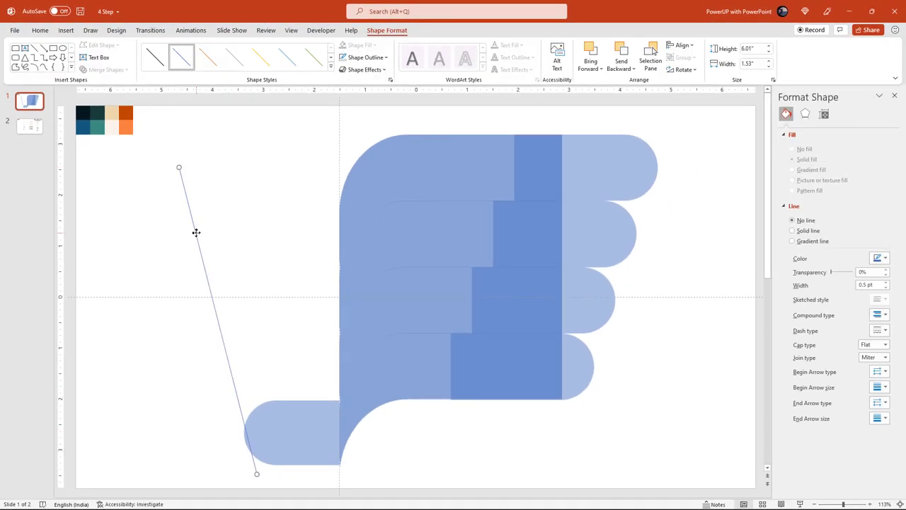
{"action": "left_click_drag", "start_coordinate": [196, 232], "coordinate": [190, 230]}
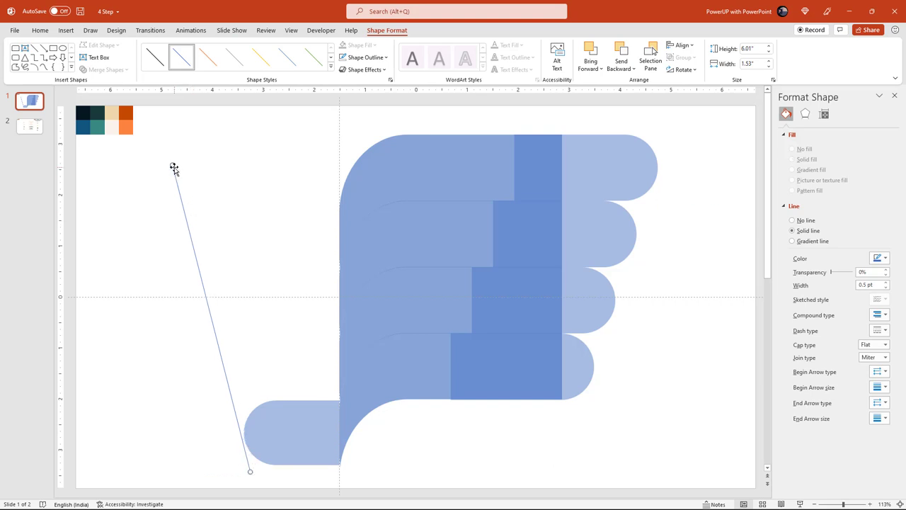
{"action": "left_click_drag", "start_coordinate": [177, 164], "coordinate": [186, 162]}
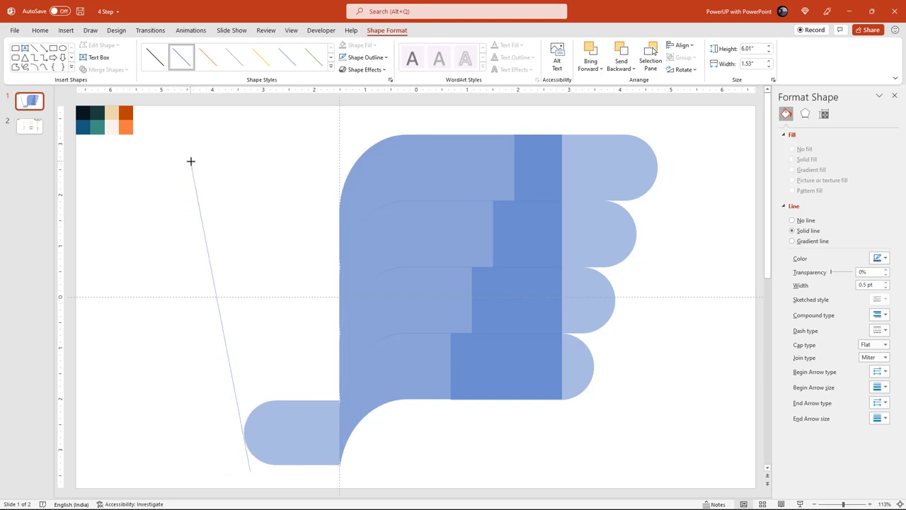
{"action": "left_click_drag", "start_coordinate": [192, 161], "coordinate": [191, 161]}
{"action": "left_click", "coordinate": [283, 432]}
{"action": "left_click_drag", "start_coordinate": [289, 434], "coordinate": [283, 366]}
Step: Align the first copy's left end with the line, then add another copy resized to meet it
{"action": "left_click_drag", "start_coordinate": [239, 396], "coordinate": [229, 398]}
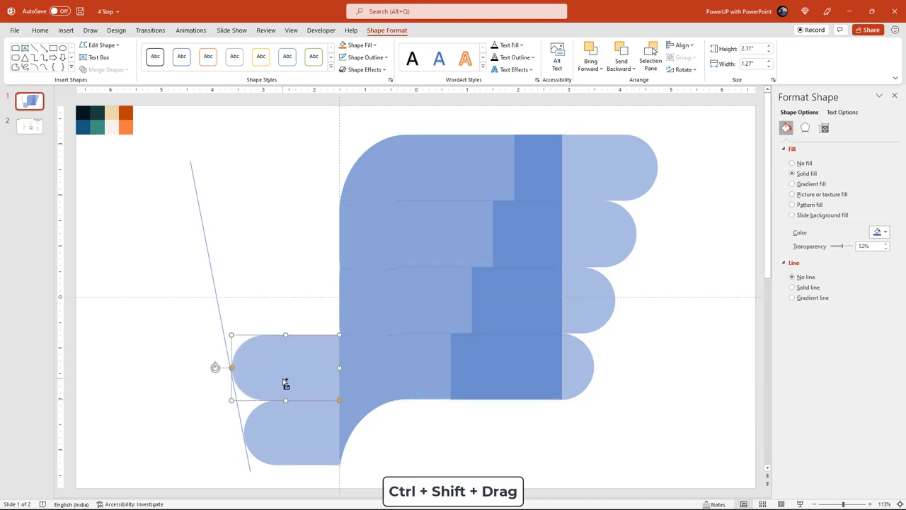
{"action": "mouse_move", "coordinate": [286, 380]}
{"action": "left_mouse_down"}
{"action": "mouse_move", "coordinate": [283, 318]}
{"action": "mouse_move", "coordinate": [215, 335]}
{"action": "left_mouse_up"}
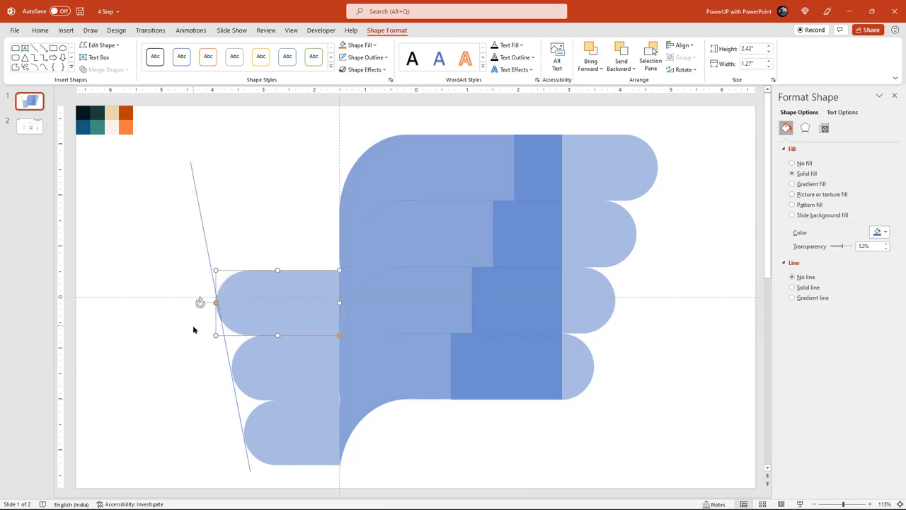
{"action": "scroll", "coordinate": [212, 336], "scroll_direction": "up", "scroll_amount": 3}
{"action": "scroll", "coordinate": [262, 338], "scroll_direction": "up", "scroll_amount": 3}
{"action": "scroll", "coordinate": [297, 347], "scroll_direction": "up", "scroll_amount": 3}
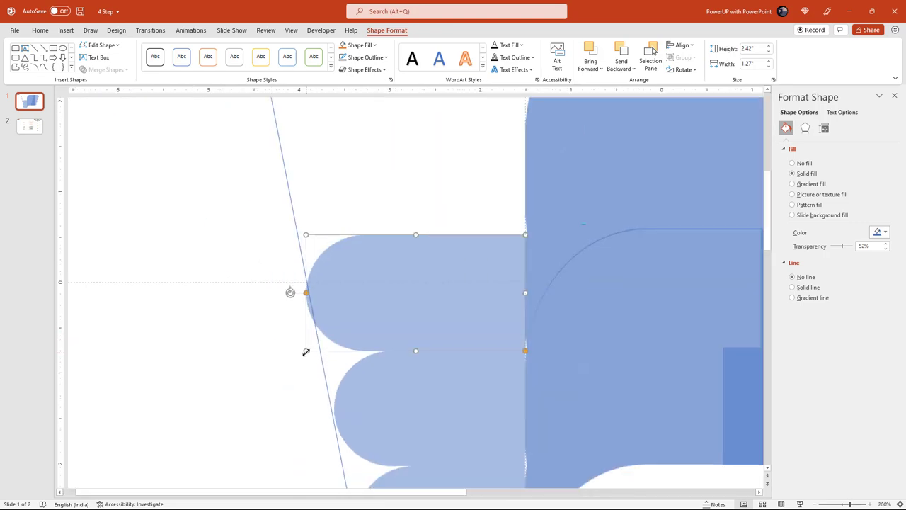
{"action": "mouse_move", "coordinate": [306, 352]}
{"action": "left_mouse_down"}
{"action": "mouse_move", "coordinate": [349, 260]}
{"action": "mouse_move", "coordinate": [352, 218]}
{"action": "left_mouse_up"}
Step: Stretch the top rounded shape's left end out to the reference line
{"action": "scroll", "coordinate": [309, 348], "scroll_direction": "down", "scroll_amount": 3}
{"action": "left_click_drag", "start_coordinate": [268, 248], "coordinate": [251, 249]}
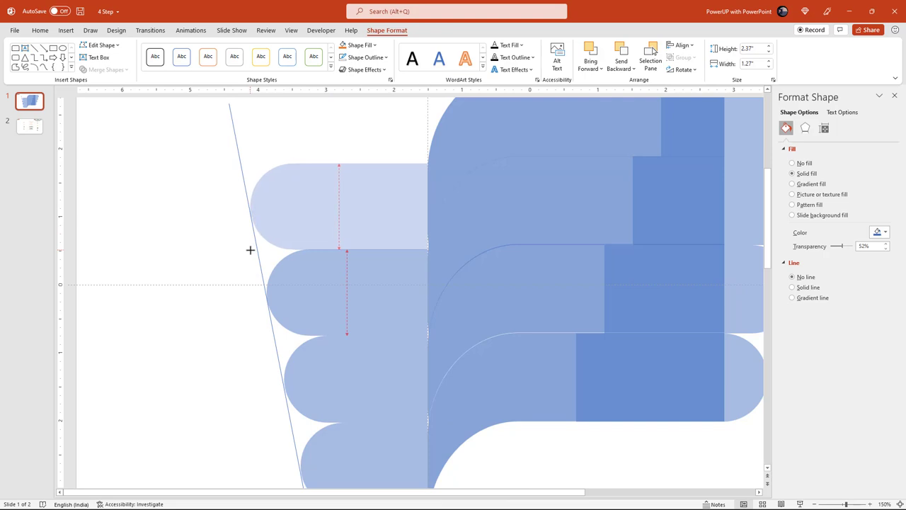
{"action": "left_click_drag", "start_coordinate": [250, 249], "coordinate": [248, 247]}
{"action": "scroll", "coordinate": [249, 247], "scroll_direction": "down", "scroll_amount": 4, "text": "ctrl"}
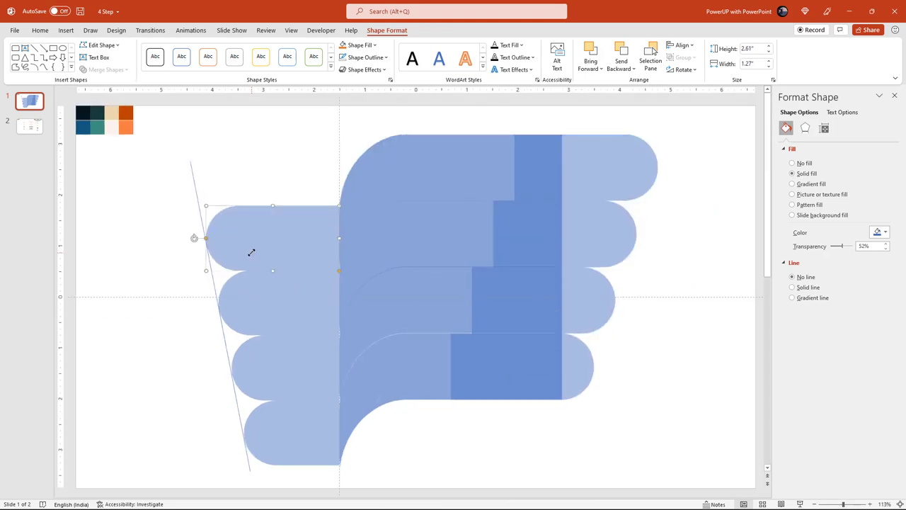
{"action": "left_click", "coordinate": [175, 340]}
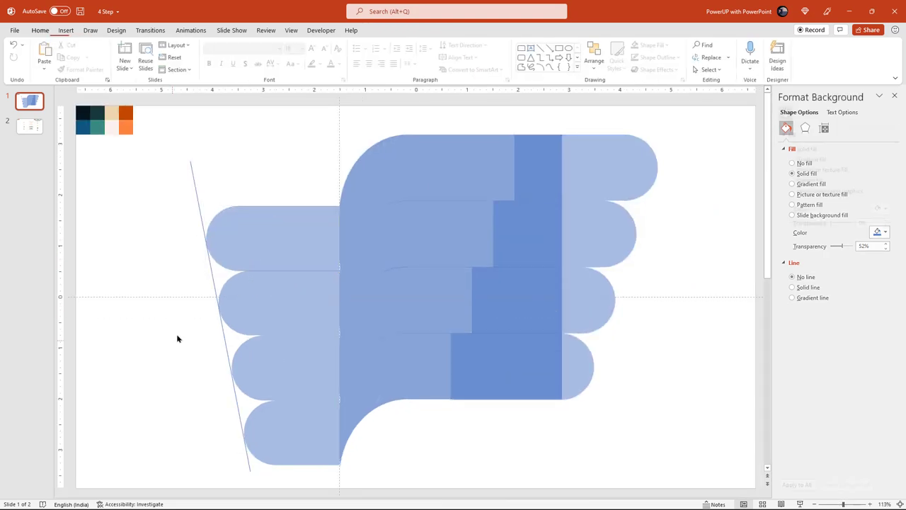
Step: Delete the reference line and send the four left finger shapes behind the thumb shape
{"action": "left_click", "coordinate": [197, 212]}
{"action": "key", "text": "Delete"}
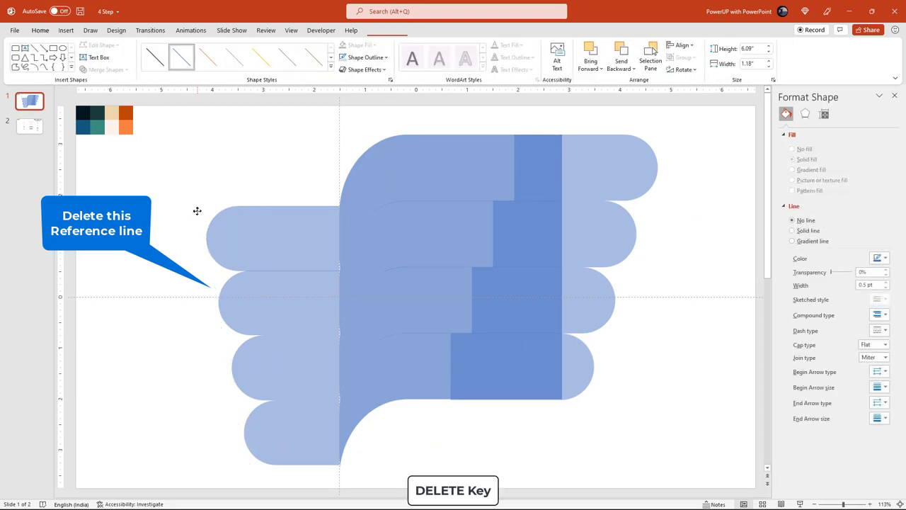
{"action": "left_click", "coordinate": [288, 253]}
{"action": "left_click", "coordinate": [293, 303], "text": "shift"}
{"action": "left_click", "coordinate": [277, 356], "text": "shift"}
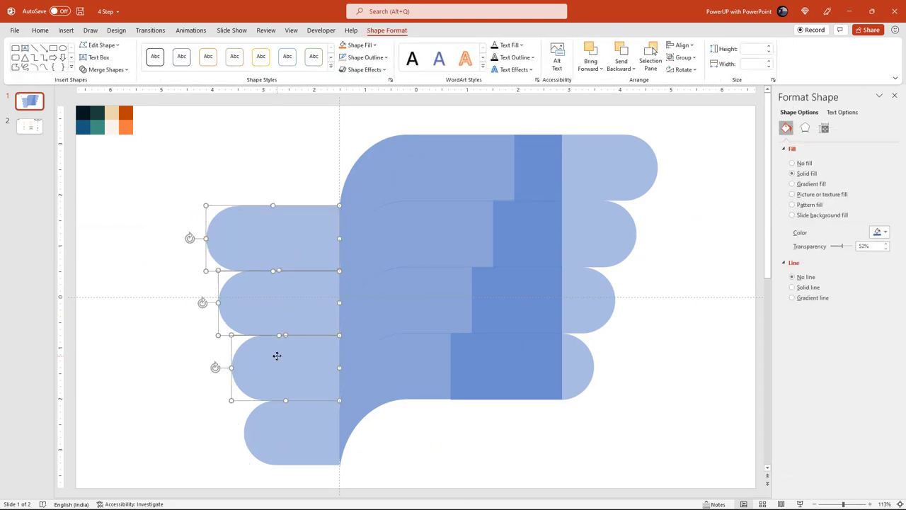
{"action": "left_click", "coordinate": [285, 437], "text": "shift"}
{"action": "left_click_drag", "start_coordinate": [283, 434], "coordinate": [284, 434]}
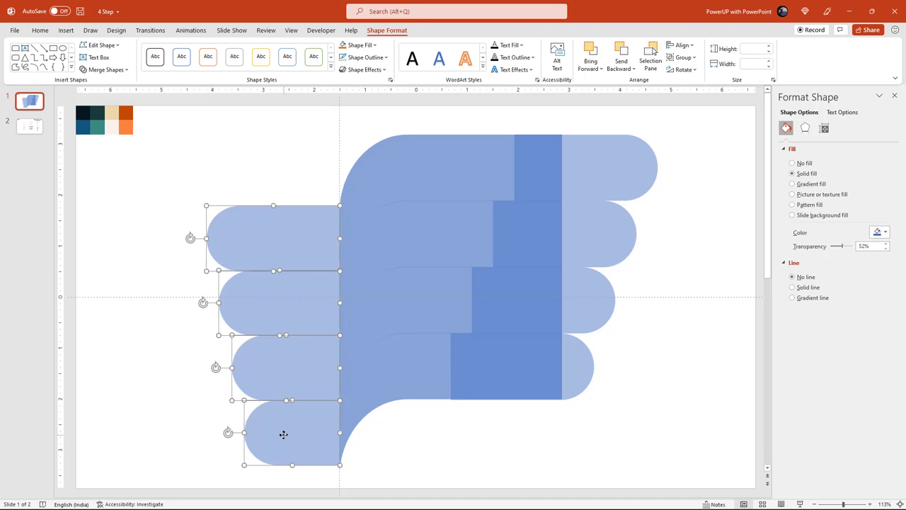
{"action": "right_click", "coordinate": [282, 444]}
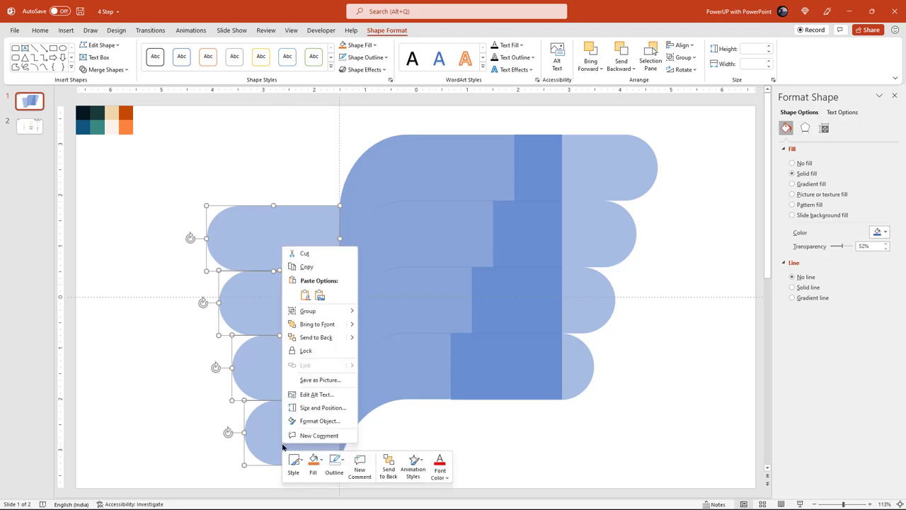
{"action": "left_click", "coordinate": [290, 338]}
{"action": "left_click", "coordinate": [179, 371]}
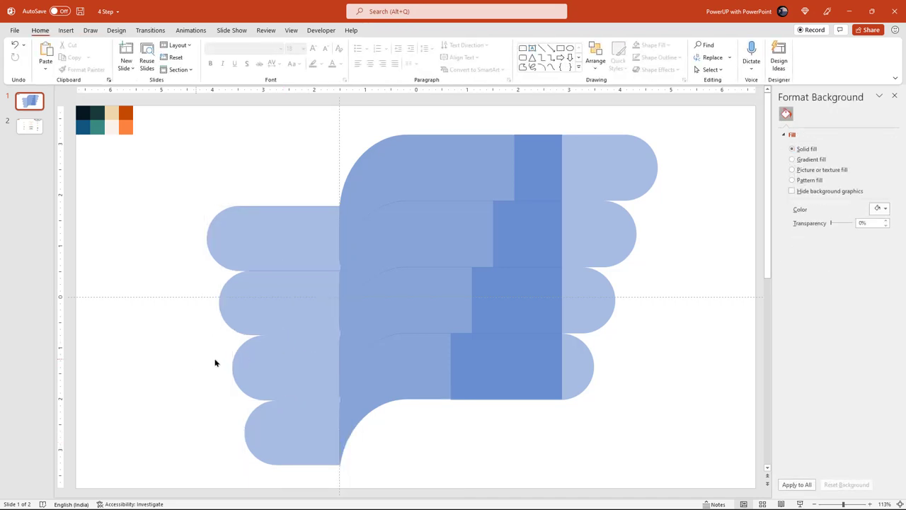
Step: Union the thumb shape with the top right finger, then the second rectangle with its finger
{"action": "left_click", "coordinate": [432, 179]}
{"action": "left_click", "coordinate": [584, 164], "text": "shift"}
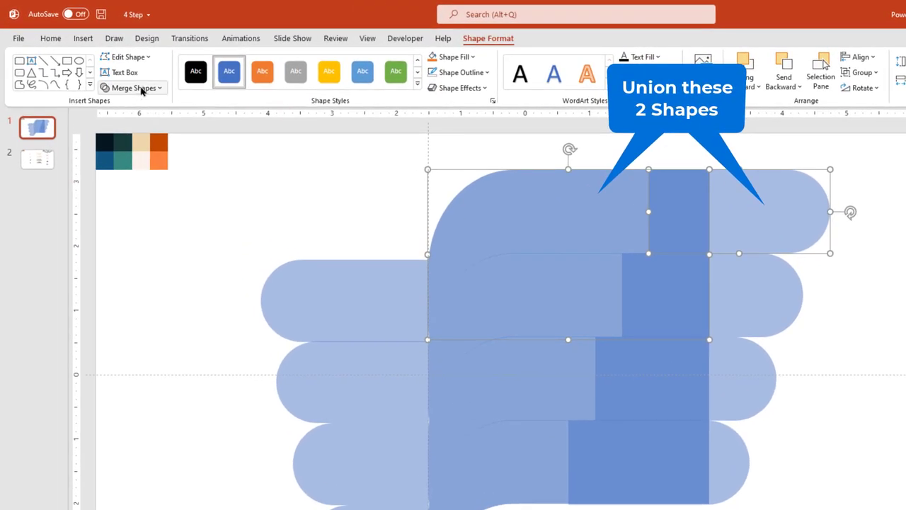
{"action": "left_click", "coordinate": [110, 69]}
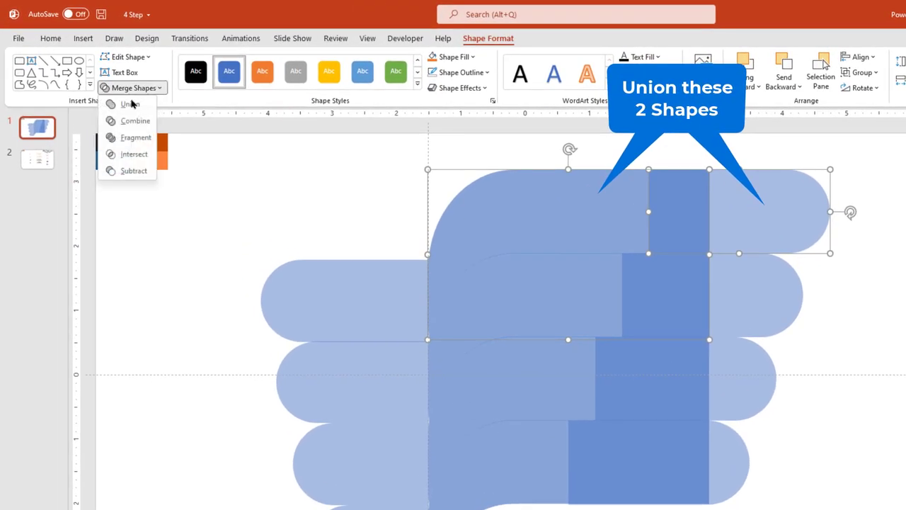
{"action": "left_click", "coordinate": [130, 104]}
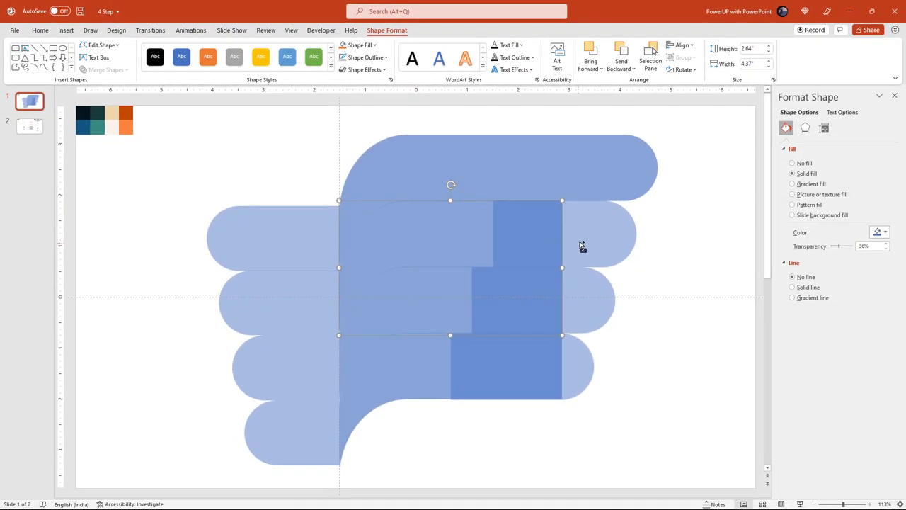
{"action": "left_click", "coordinate": [582, 245], "text": "shift"}
{"action": "left_click", "coordinate": [106, 69]}
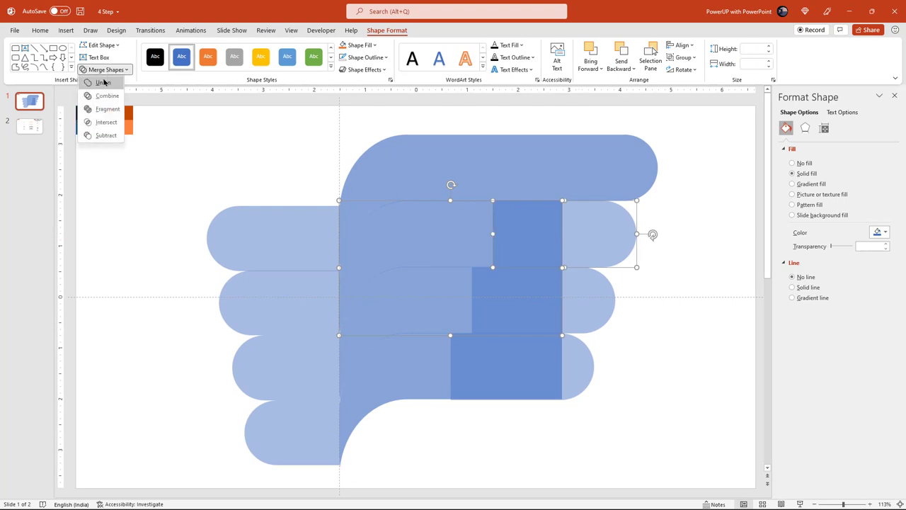
{"action": "left_click", "coordinate": [106, 93]}
Step: Union the third and bottom rectangles with their right-hand fingers
{"action": "left_click", "coordinate": [437, 298]}
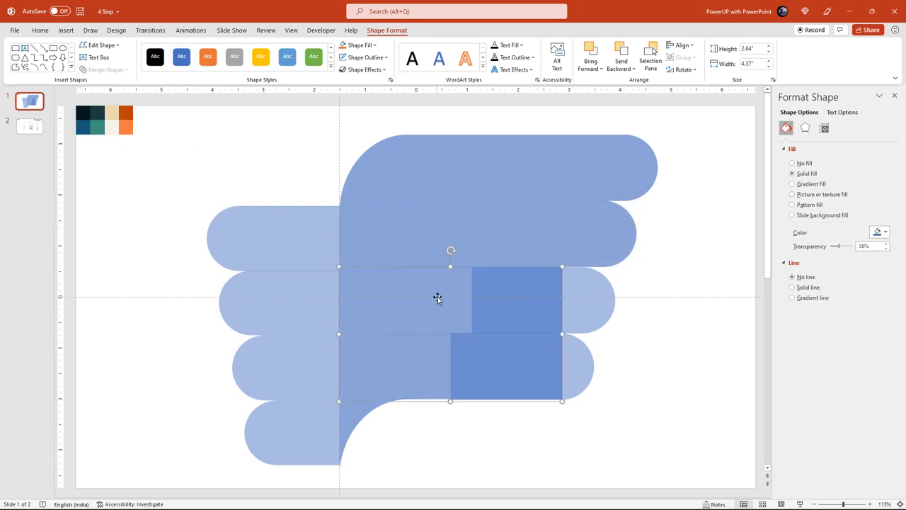
{"action": "left_click", "coordinate": [579, 301], "text": "shift"}
{"action": "left_click", "coordinate": [106, 69]}
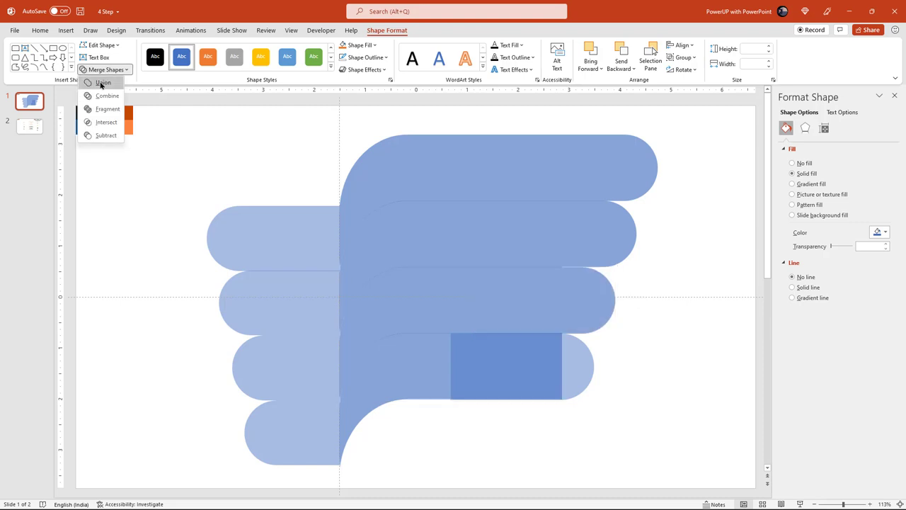
{"action": "left_click", "coordinate": [103, 94]}
{"action": "left_click", "coordinate": [408, 354]}
{"action": "left_click", "coordinate": [582, 366], "text": "shift"}
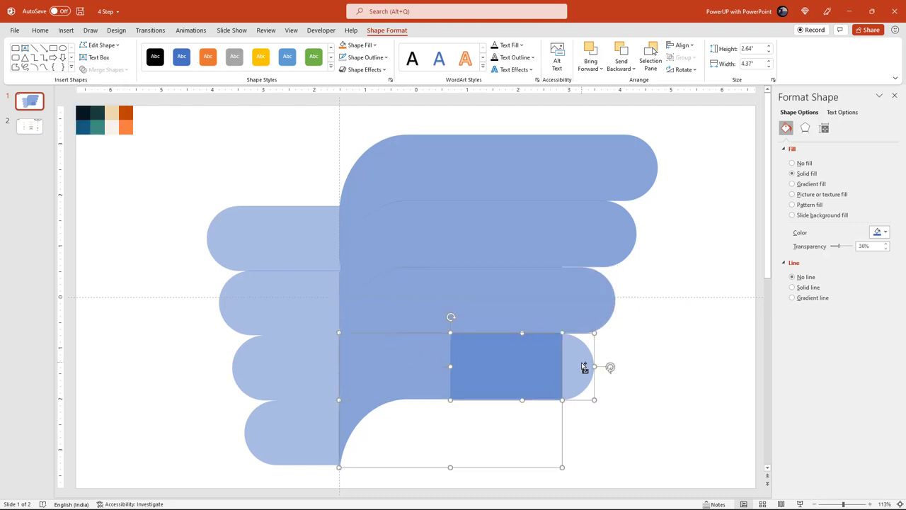
{"action": "left_click", "coordinate": [108, 69]}
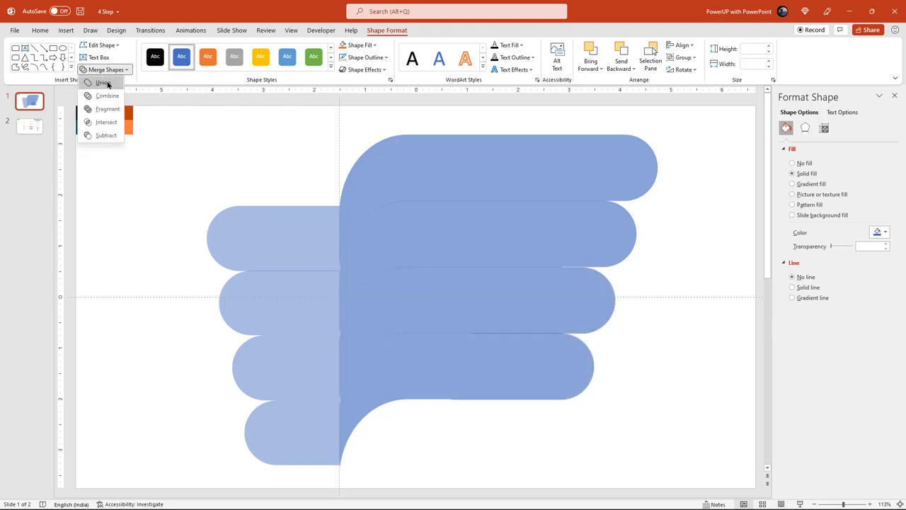
{"action": "left_click", "coordinate": [99, 92]}
{"action": "left_click", "coordinate": [622, 396]}
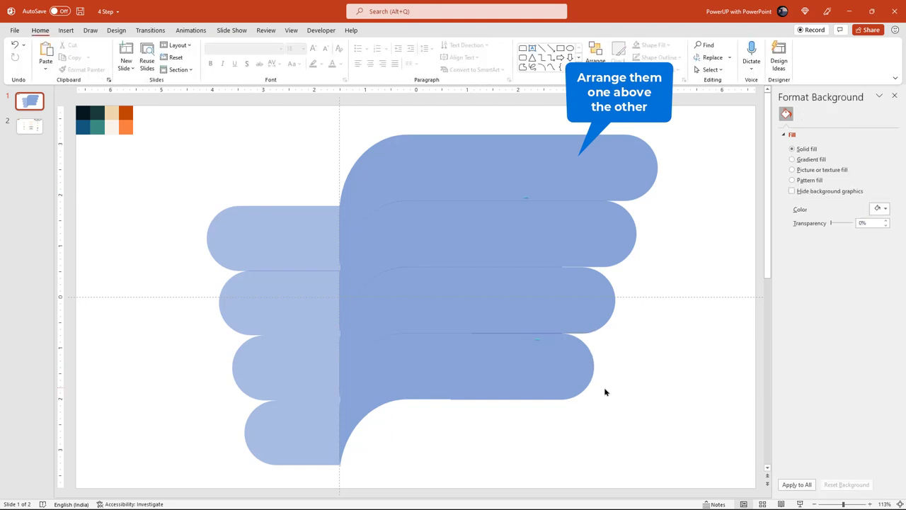
Step: Bring the third, second and top right-hand bars to the front in that order
{"action": "right_click", "coordinate": [518, 287]}
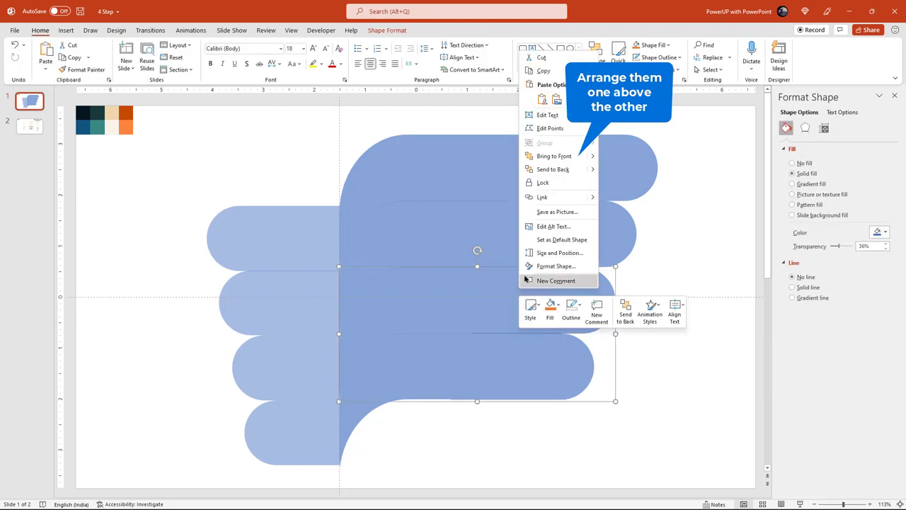
{"action": "left_click", "coordinate": [545, 160]}
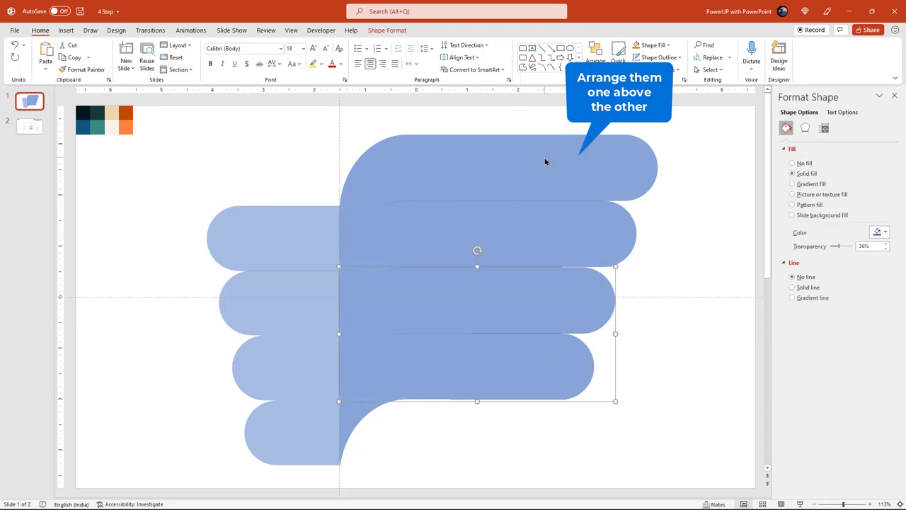
{"action": "right_click", "coordinate": [479, 224]}
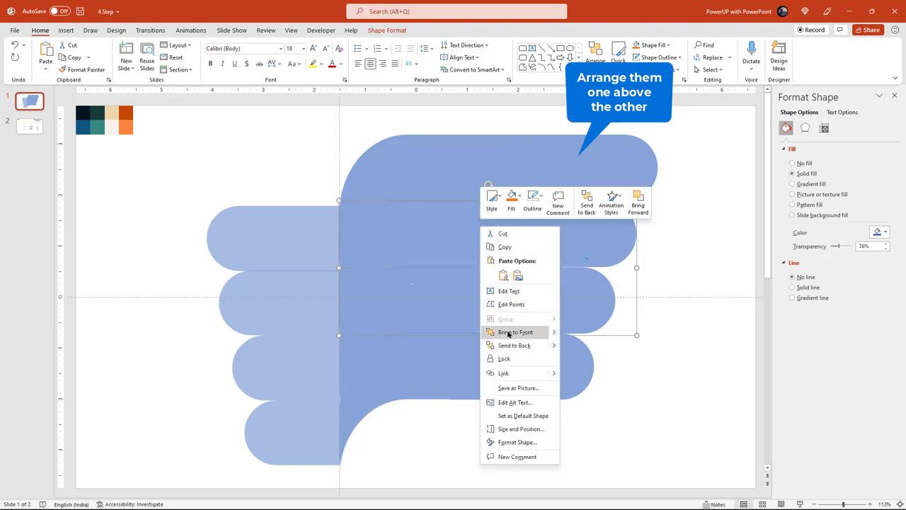
{"action": "left_click", "coordinate": [507, 332]}
{"action": "left_click", "coordinate": [455, 174]}
{"action": "right_click", "coordinate": [455, 174]}
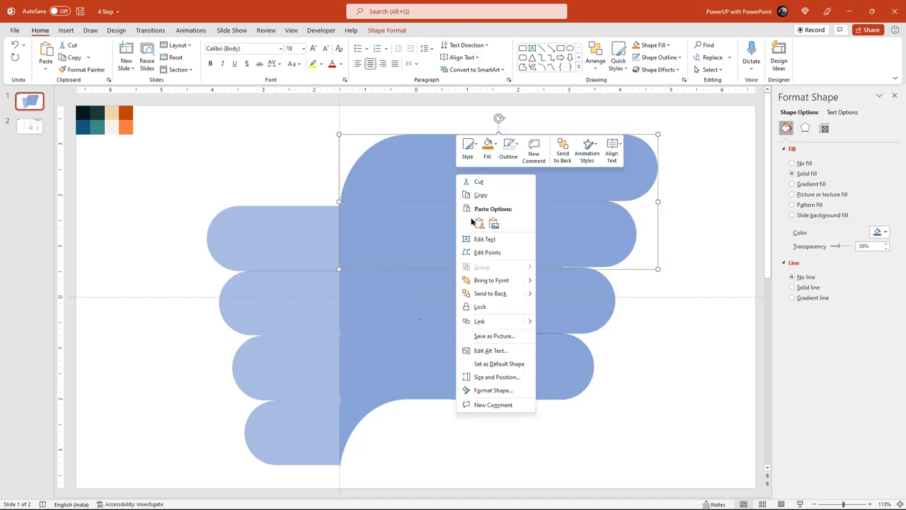
{"action": "left_click", "coordinate": [488, 279]}
{"action": "left_click", "coordinate": [643, 372]}
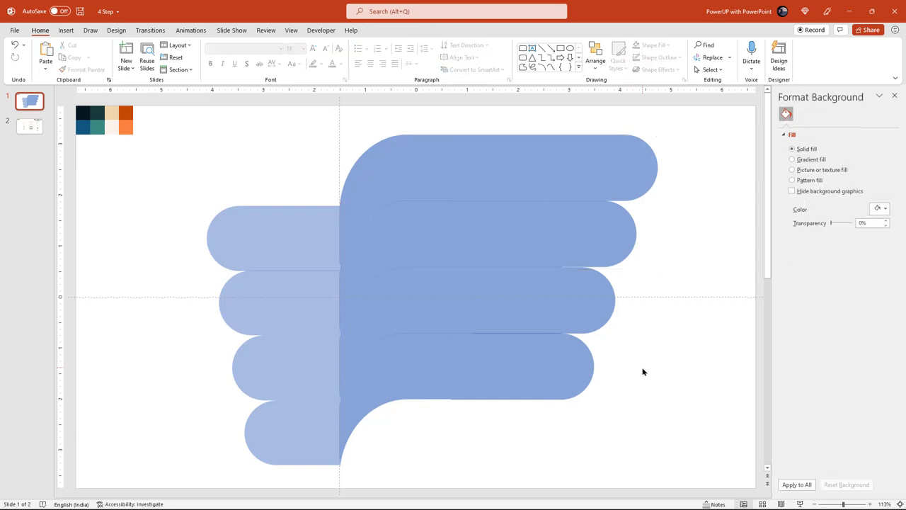
{"action": "left_click", "coordinate": [593, 186]}
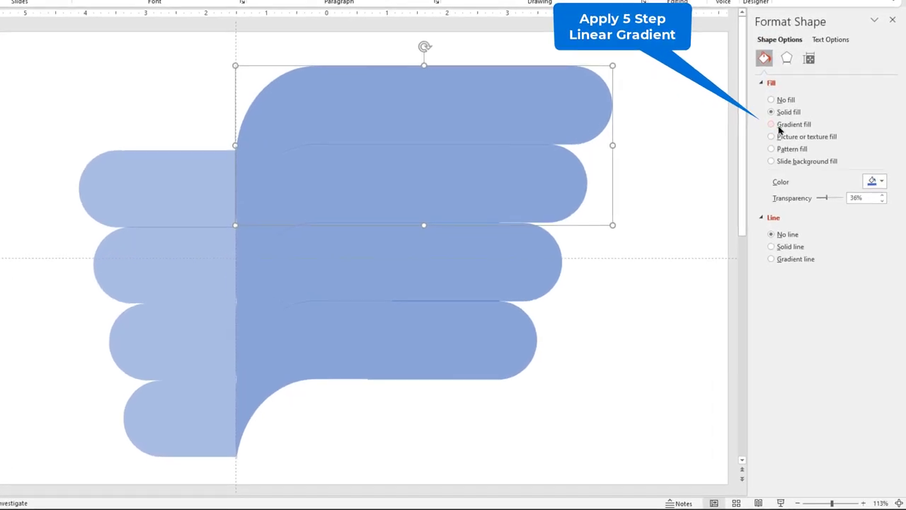
Step: Give the top tab a linear-right gradient fill and eyedrop dark navy for its rightmost stop
{"action": "left_click", "coordinate": [787, 155]}
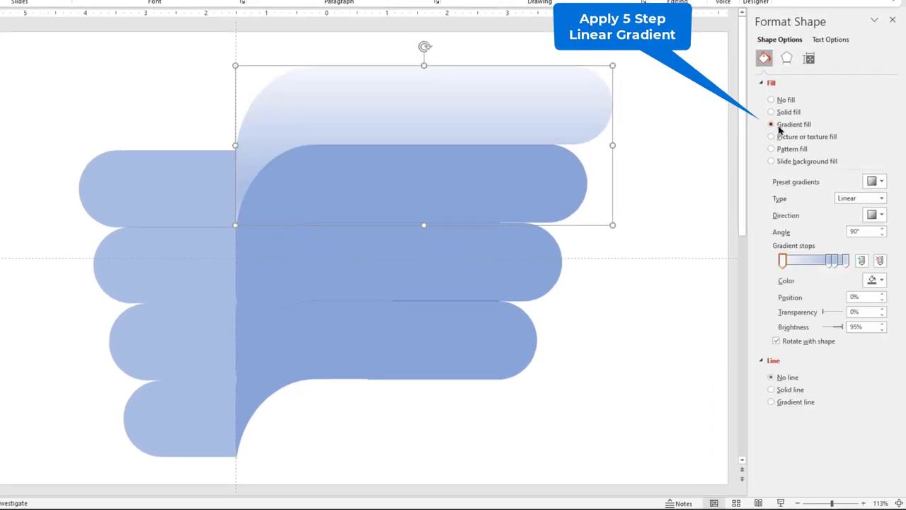
{"action": "left_click", "coordinate": [799, 261]}
{"action": "left_click", "coordinate": [875, 214]}
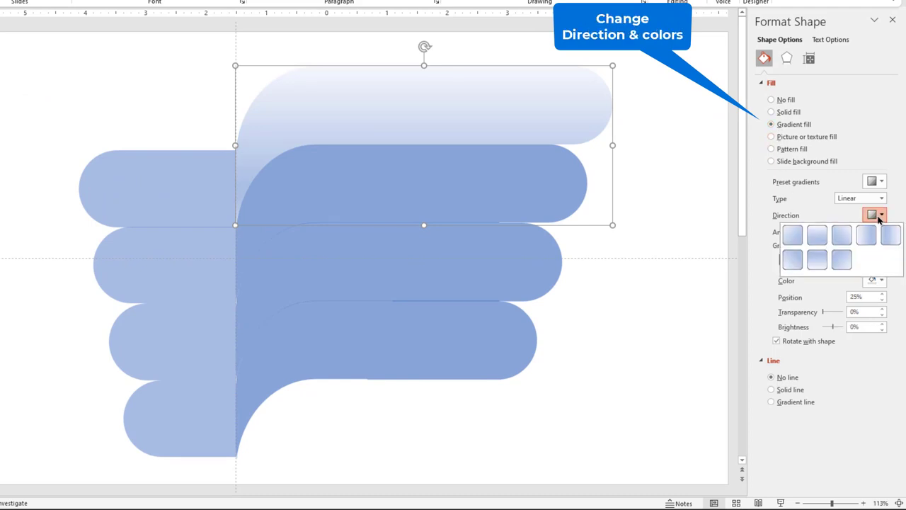
{"action": "left_click", "coordinate": [866, 239]}
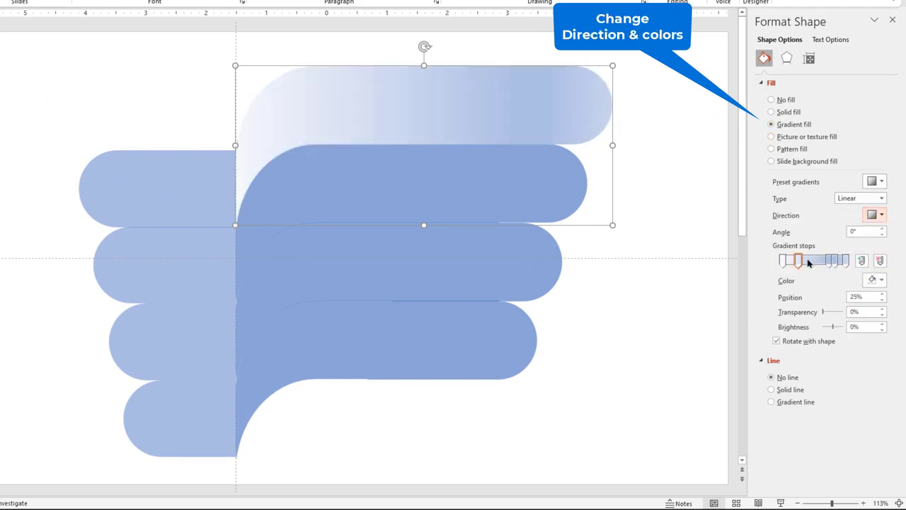
{"action": "mouse_move", "coordinate": [798, 262]}
{"action": "left_mouse_down"}
{"action": "mouse_move", "coordinate": [791, 265]}
{"action": "mouse_move", "coordinate": [809, 262]}
{"action": "left_mouse_up"}
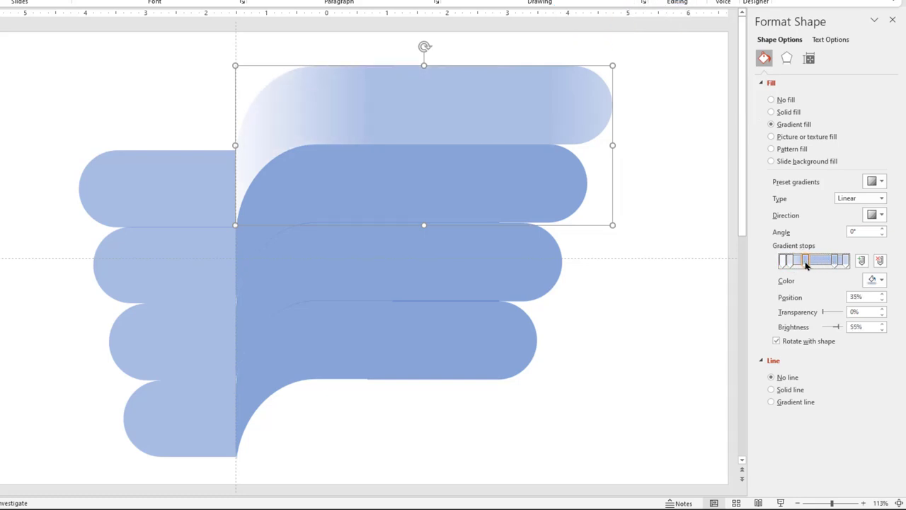
{"action": "left_click", "coordinate": [846, 260]}
{"action": "left_click", "coordinate": [880, 279]}
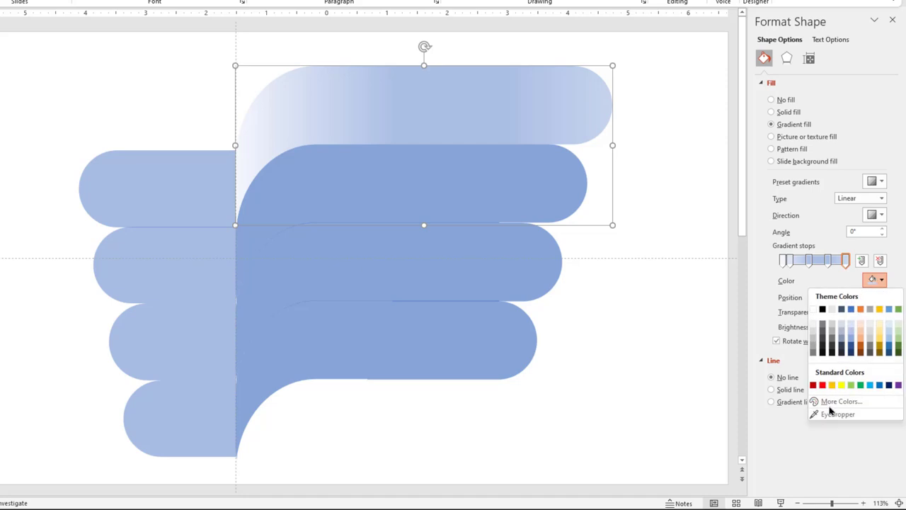
{"action": "left_click", "coordinate": [836, 415]}
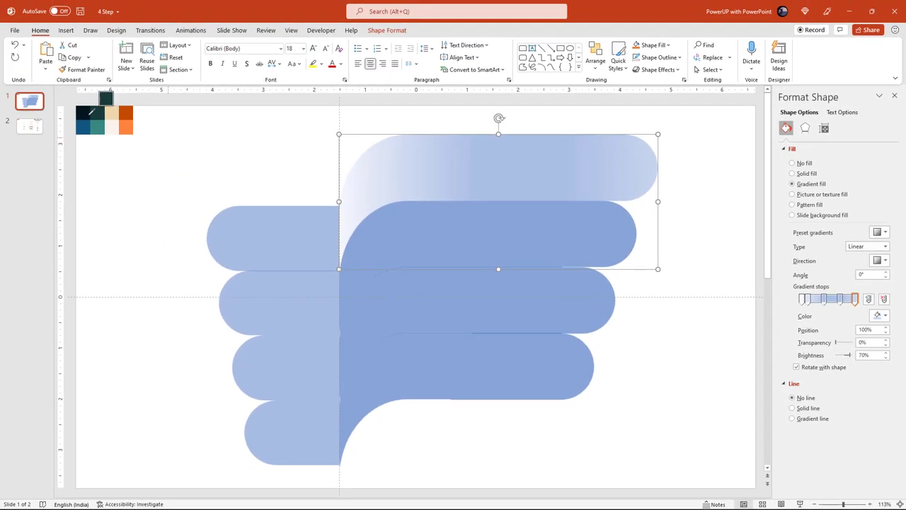
{"action": "left_click", "coordinate": [86, 113]}
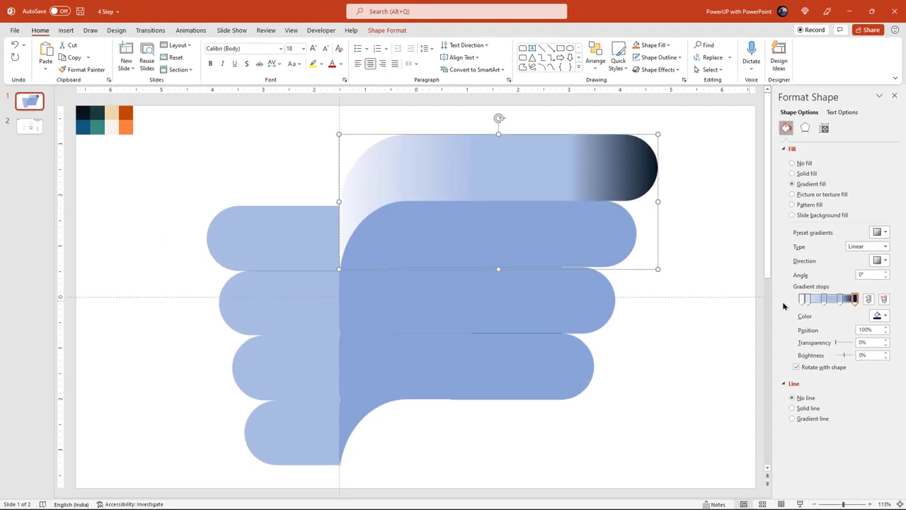
Step: Recolour the two middle gradient stops dark navy from Recent Colors
{"action": "left_click", "coordinate": [839, 300]}
{"action": "left_click", "coordinate": [880, 316]}
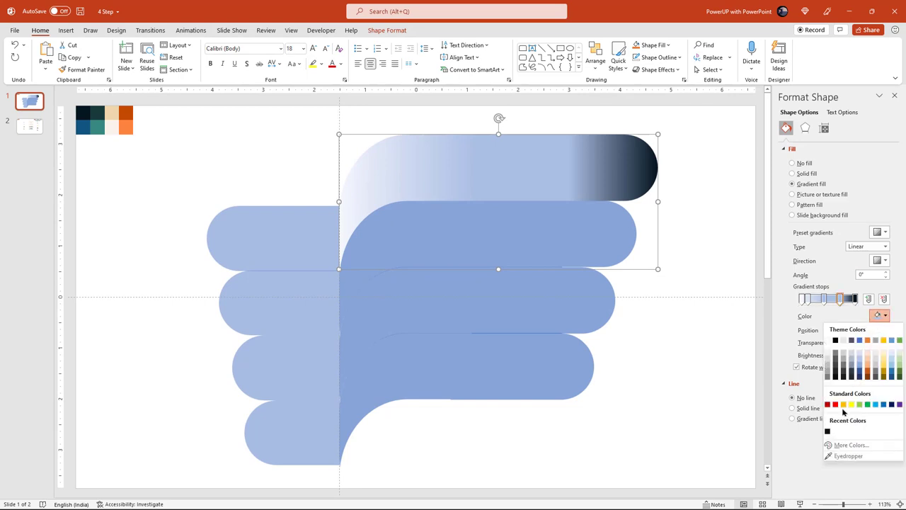
{"action": "left_click", "coordinate": [828, 432]}
{"action": "left_click", "coordinate": [824, 299]}
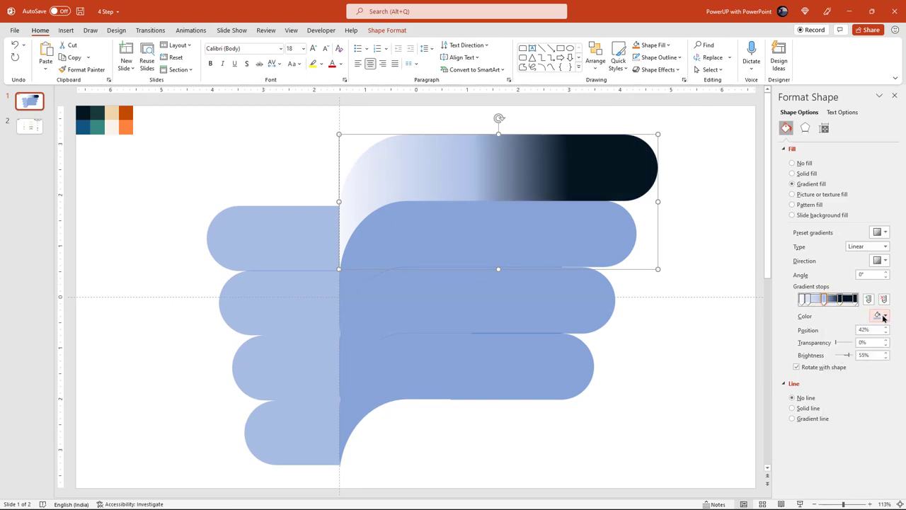
{"action": "left_click", "coordinate": [881, 316]}
{"action": "left_click", "coordinate": [827, 432]}
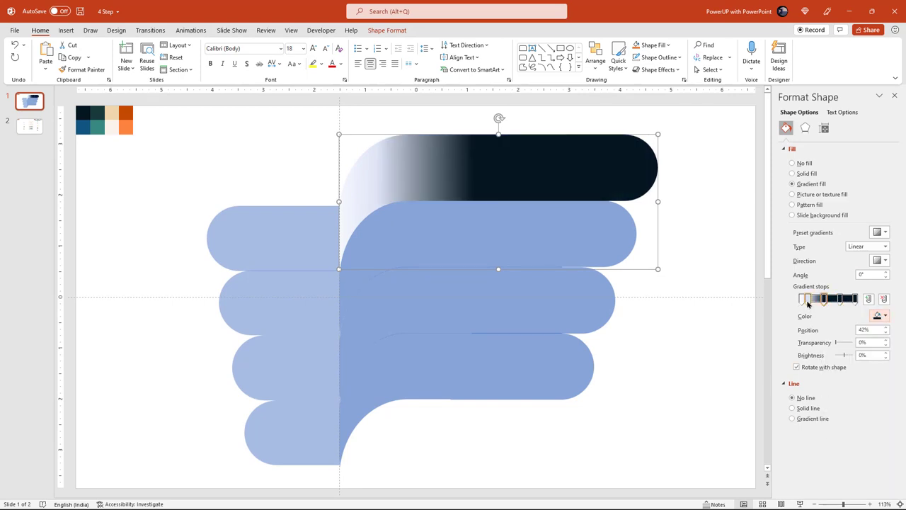
Step: Eyedrop blue for the stop near the left end, make the first stop navy, and slide the blue band left
{"action": "left_click", "coordinate": [807, 299]}
{"action": "left_click", "coordinate": [880, 316]}
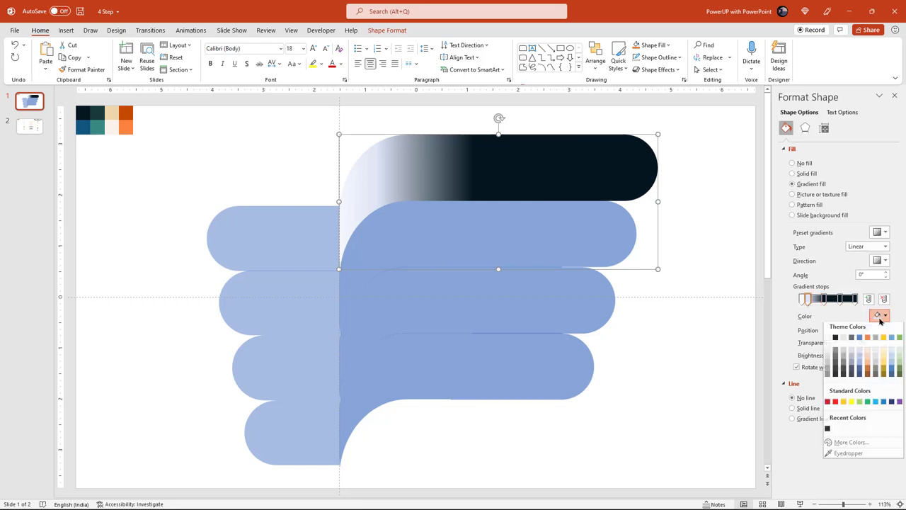
{"action": "left_click", "coordinate": [832, 457]}
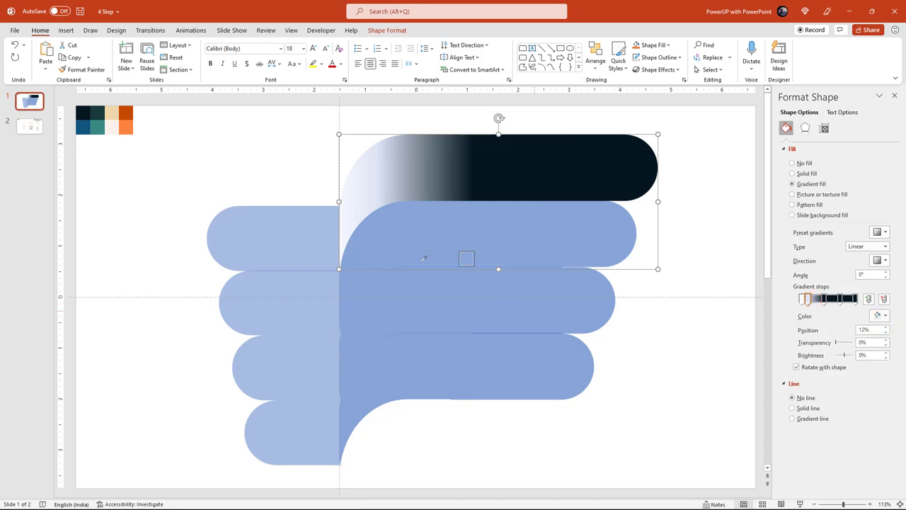
{"action": "left_click", "coordinate": [85, 129]}
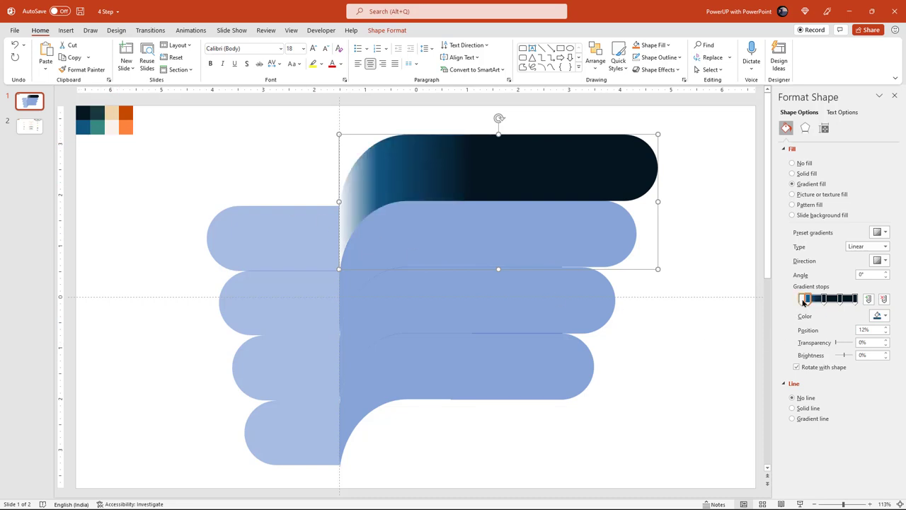
{"action": "left_click", "coordinate": [878, 316]}
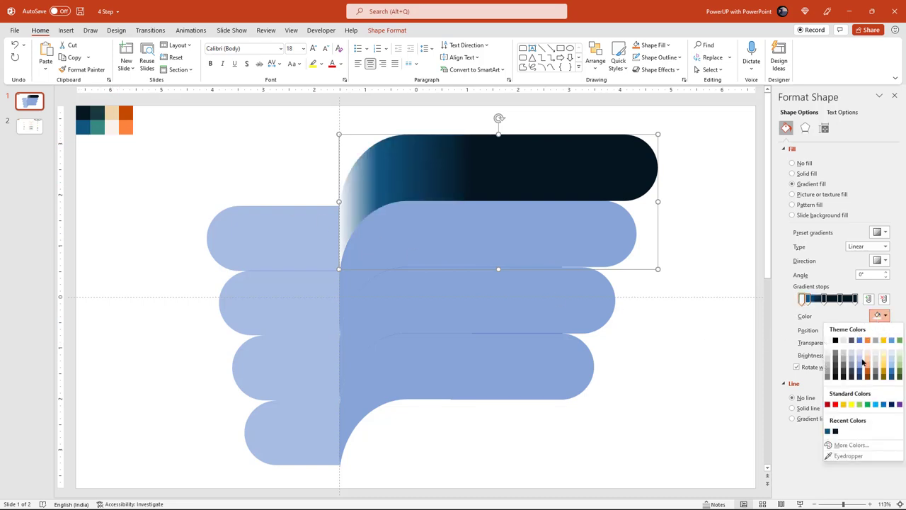
{"action": "left_click", "coordinate": [835, 432]}
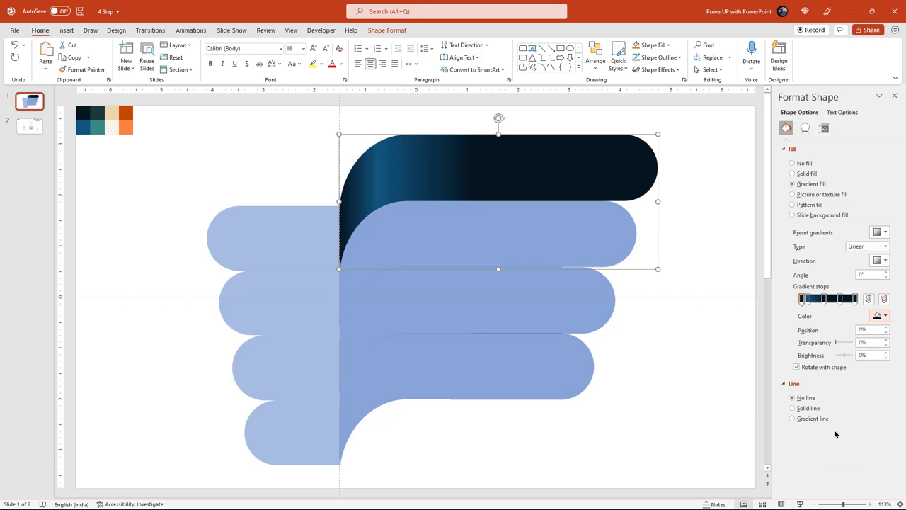
{"action": "left_click", "coordinate": [810, 299]}
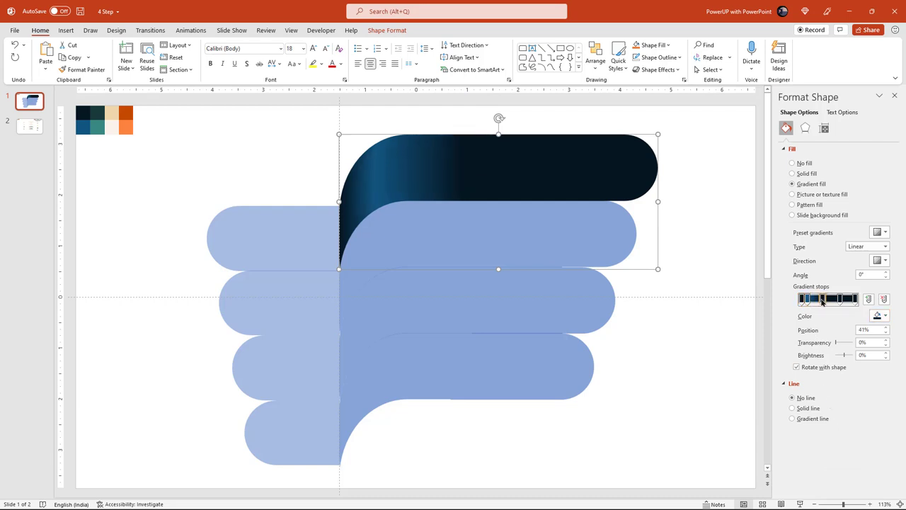
{"action": "left_click_drag", "start_coordinate": [822, 301], "coordinate": [817, 301]}
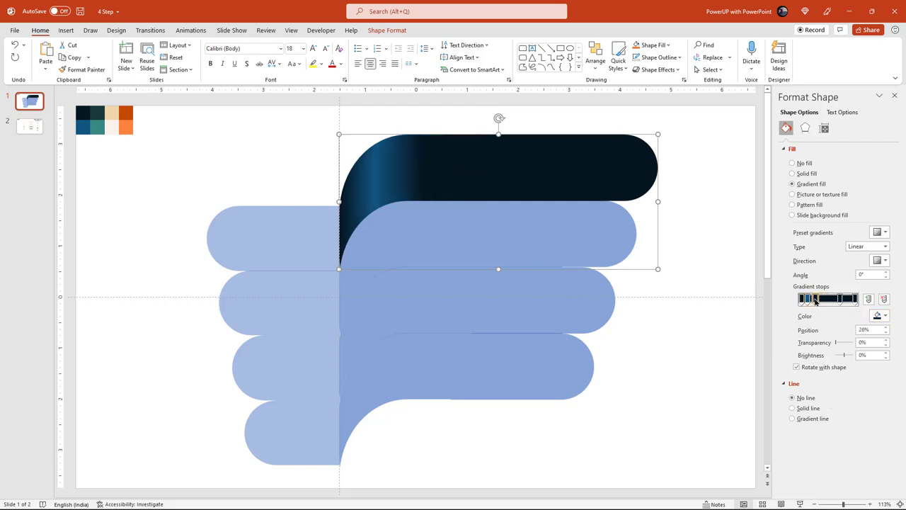
{"action": "left_click", "coordinate": [702, 251]}
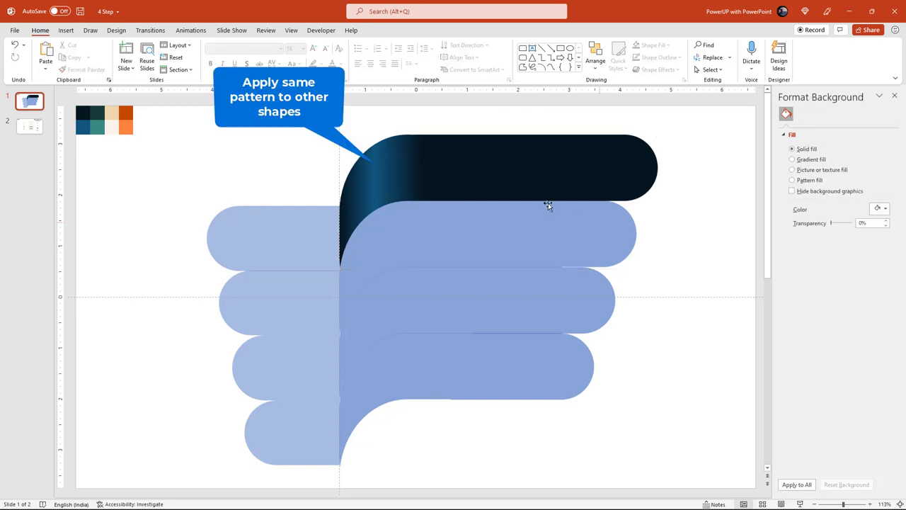
Step: Copy the top tab's navy-and-blue gradient onto the second, third and fourth tabs with Format Painter
{"action": "left_click", "coordinate": [445, 169]}
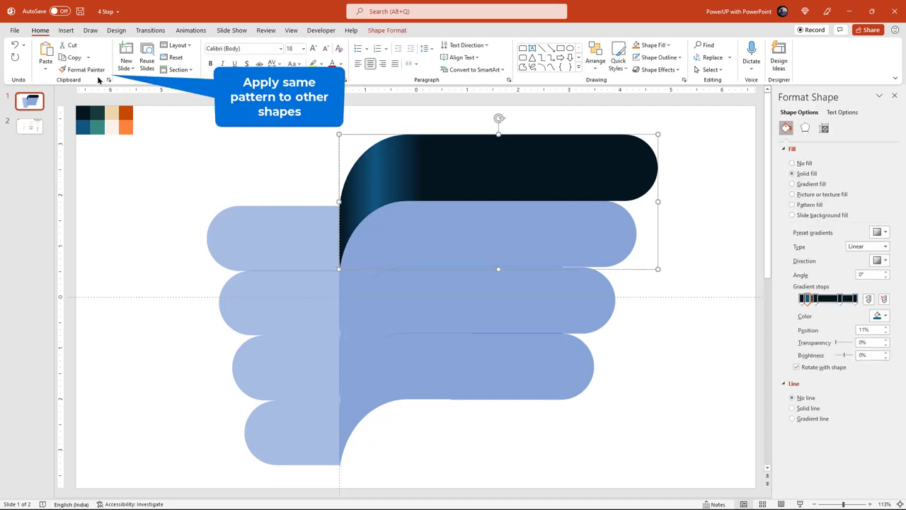
{"action": "left_click", "coordinate": [81, 69]}
{"action": "left_click", "coordinate": [427, 238]}
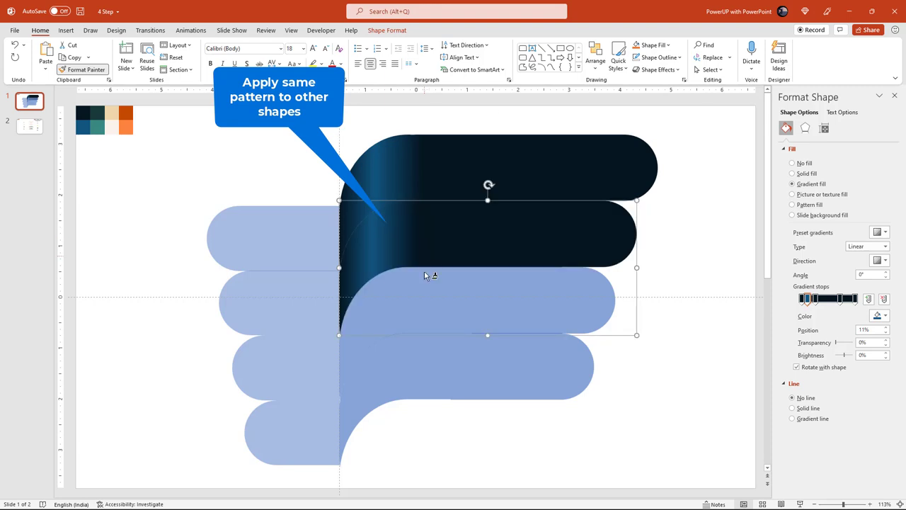
{"action": "left_click", "coordinate": [422, 287]}
{"action": "left_click", "coordinate": [416, 359]}
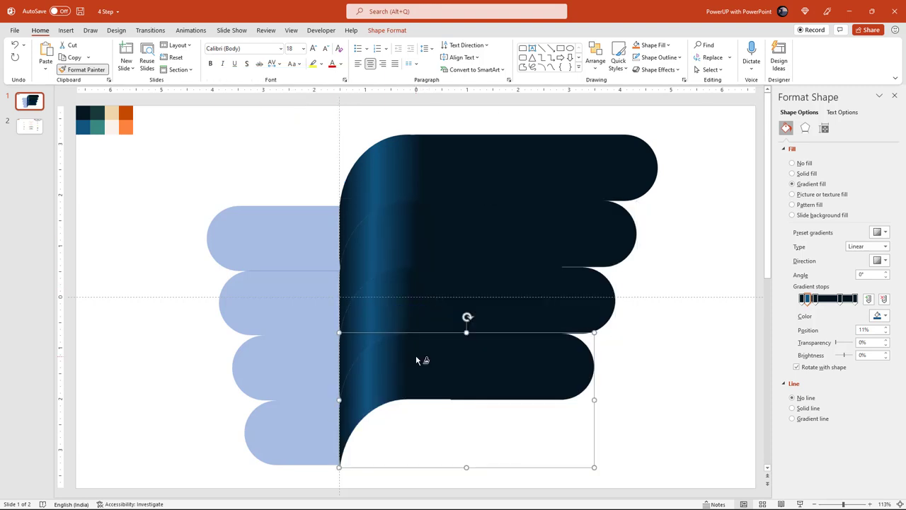
{"action": "key", "text": "Escape"}
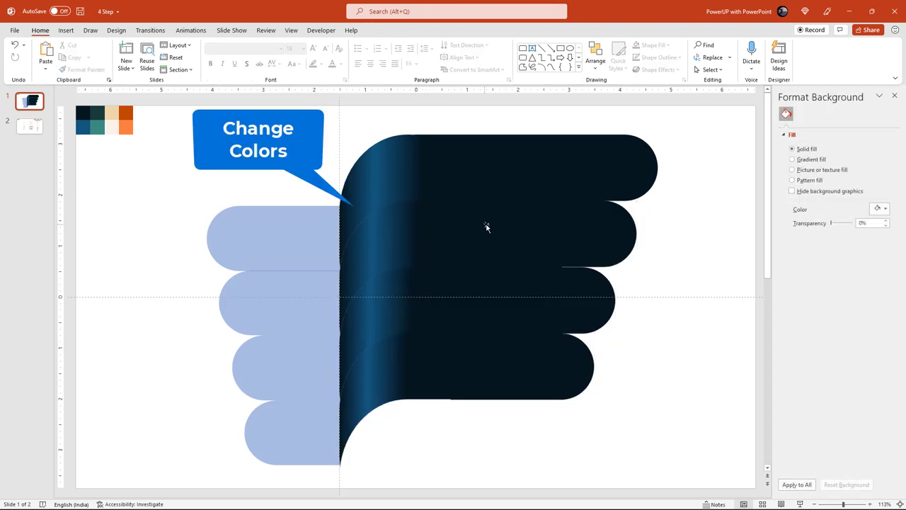
Step: Recolour the second tab's right and middle gradient stops dark teal
{"action": "left_click", "coordinate": [486, 224]}
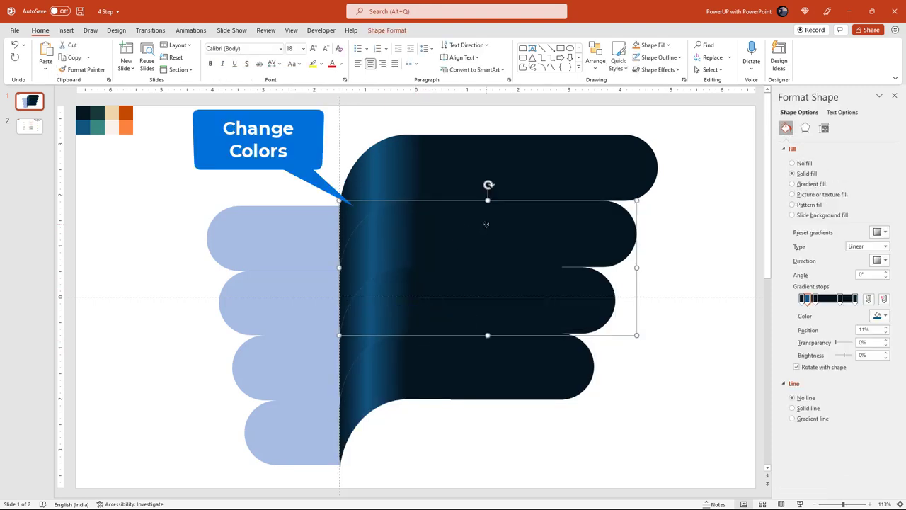
{"action": "left_click", "coordinate": [855, 299]}
{"action": "left_click", "coordinate": [877, 315]}
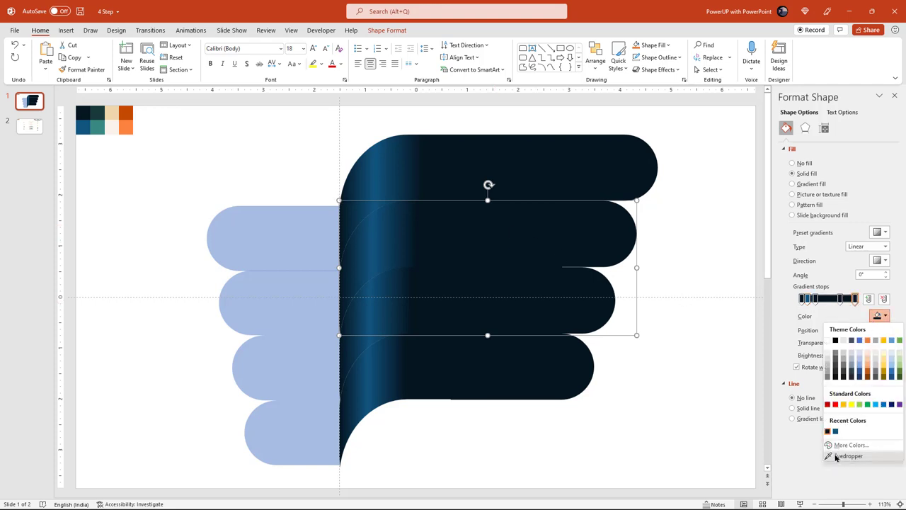
{"action": "left_click", "coordinate": [836, 457]}
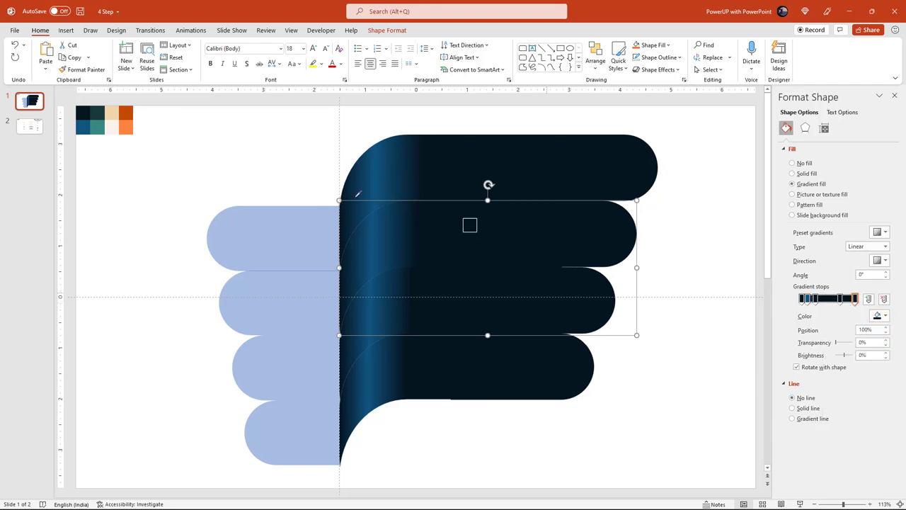
{"action": "left_click", "coordinate": [99, 112]}
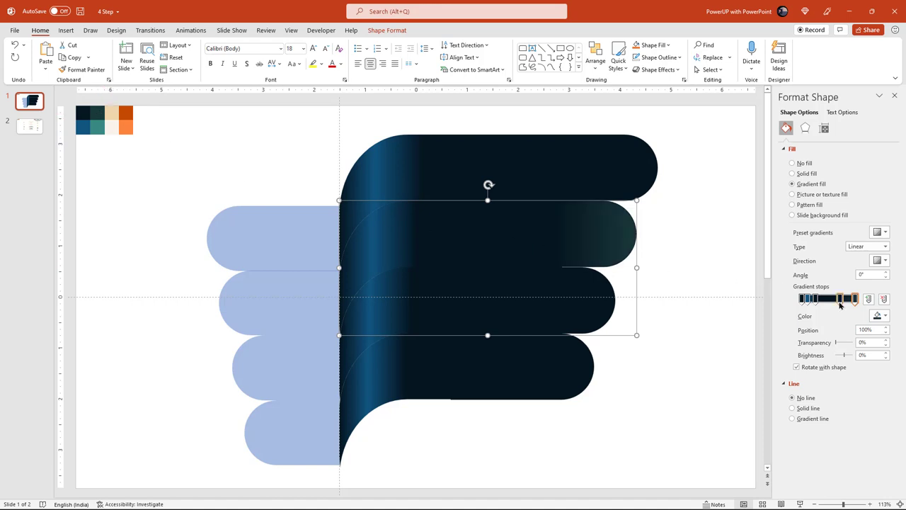
{"action": "left_click", "coordinate": [840, 299]}
{"action": "left_click", "coordinate": [878, 315]}
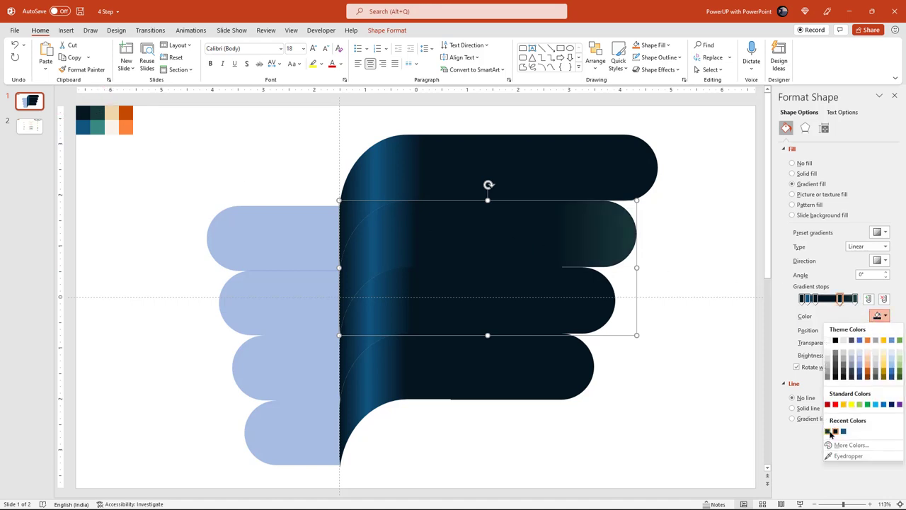
{"action": "left_click", "coordinate": [828, 431]}
{"action": "left_click", "coordinate": [816, 299]}
{"action": "left_click", "coordinate": [877, 317]}
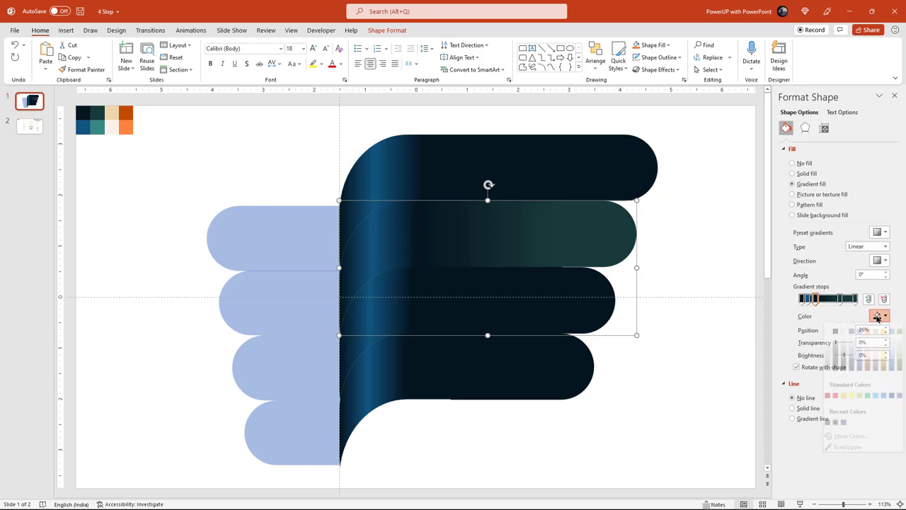
{"action": "left_click", "coordinate": [828, 431]}
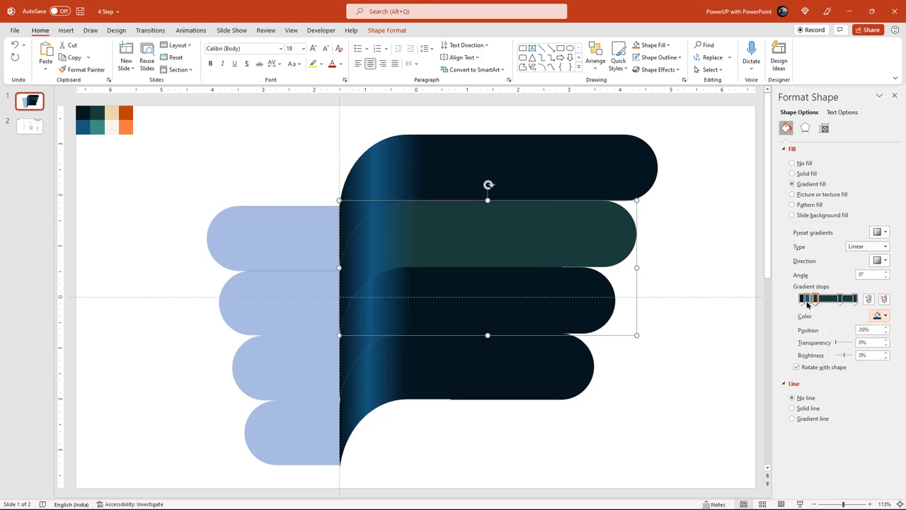
Step: Eyedrop the lighter teal swatch for the left-end stop and apply recent teal to the first stop
{"action": "left_click", "coordinate": [807, 300]}
{"action": "left_click", "coordinate": [880, 315]}
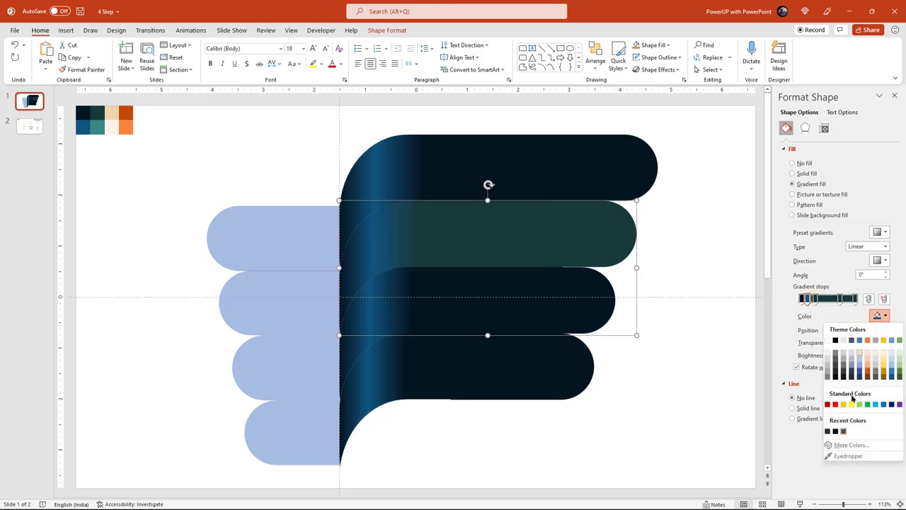
{"action": "left_click", "coordinate": [847, 456]}
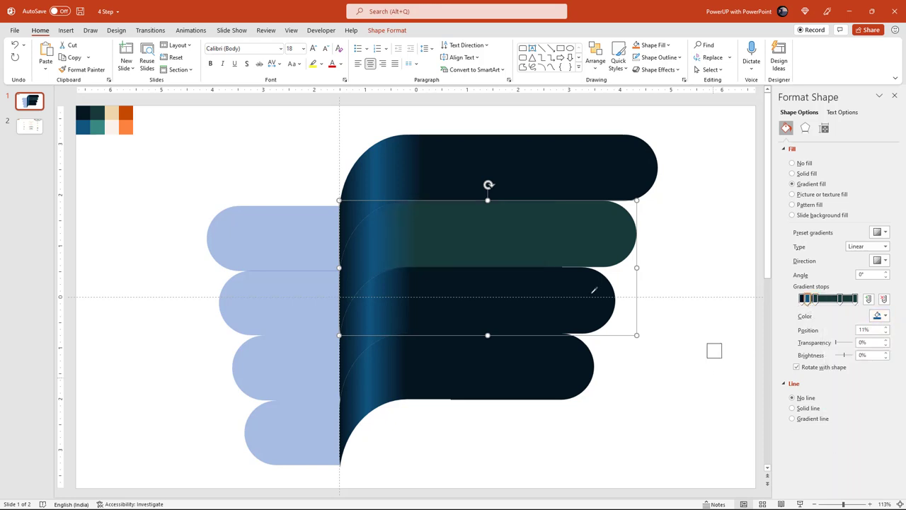
{"action": "left_click", "coordinate": [101, 128]}
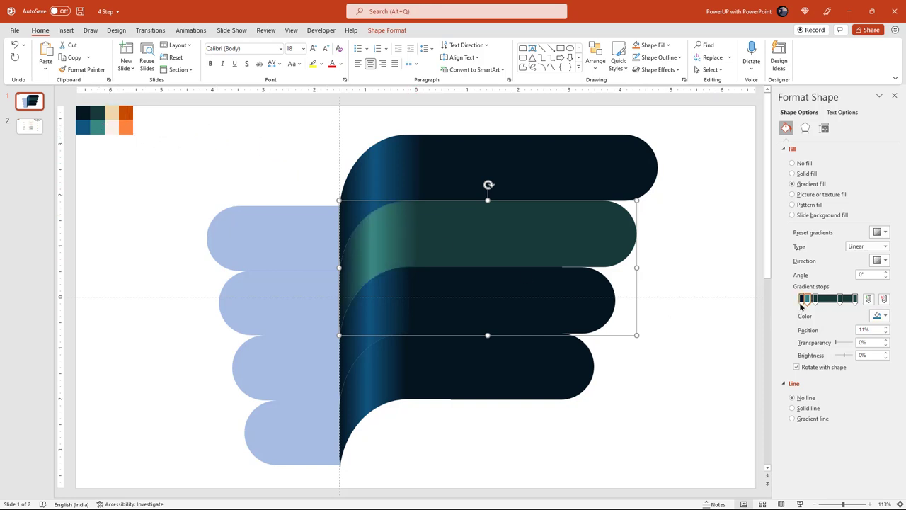
{"action": "left_click", "coordinate": [880, 316]}
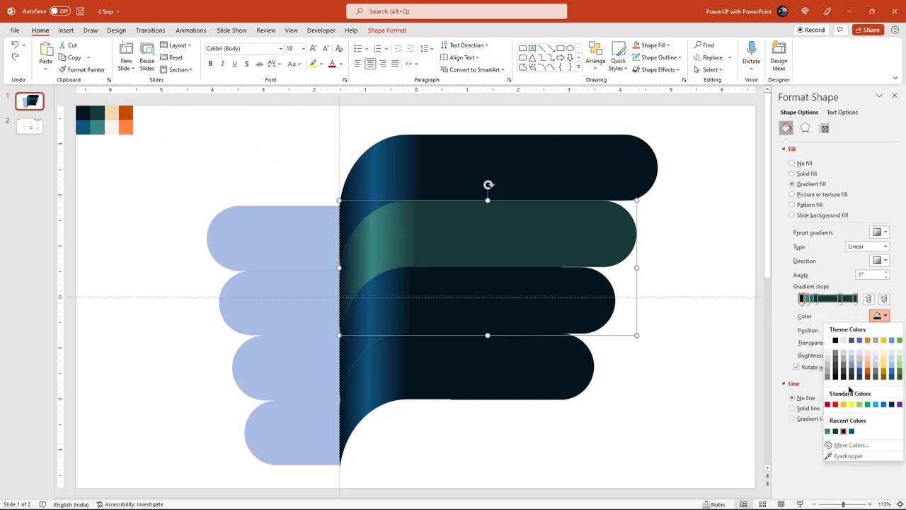
{"action": "left_click", "coordinate": [835, 432]}
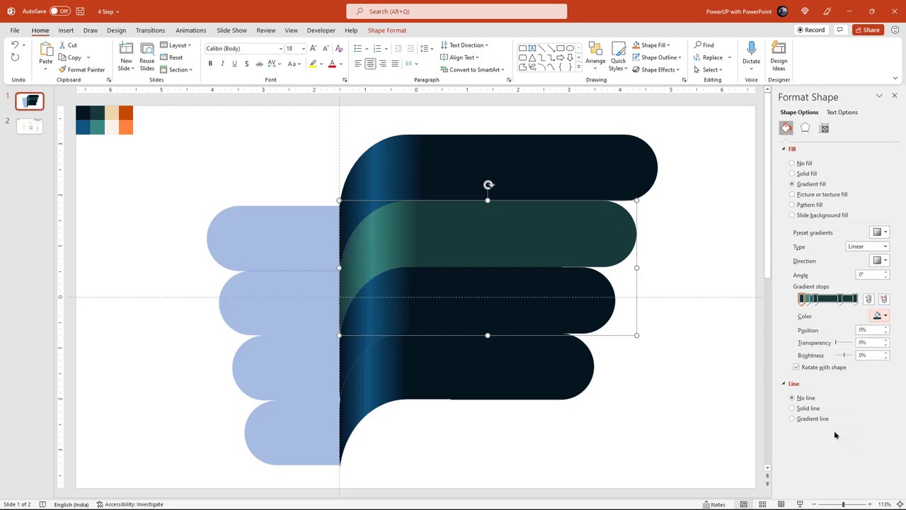
{"action": "left_click", "coordinate": [567, 308]}
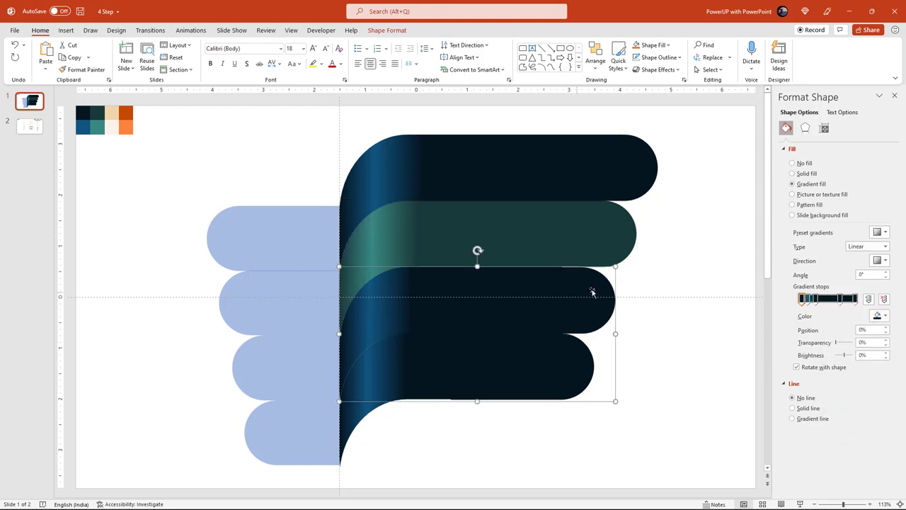
Step: Recolour the third band's right and middle gradient stops beige, sliding the last stop to about 72%
{"action": "left_click", "coordinate": [855, 299]}
{"action": "left_click", "coordinate": [879, 316]}
{"action": "left_click", "coordinate": [838, 456]}
{"action": "left_click", "coordinate": [115, 112]}
{"action": "left_click_drag", "start_coordinate": [855, 298], "coordinate": [839, 299]}
{"action": "left_click", "coordinate": [879, 316]}
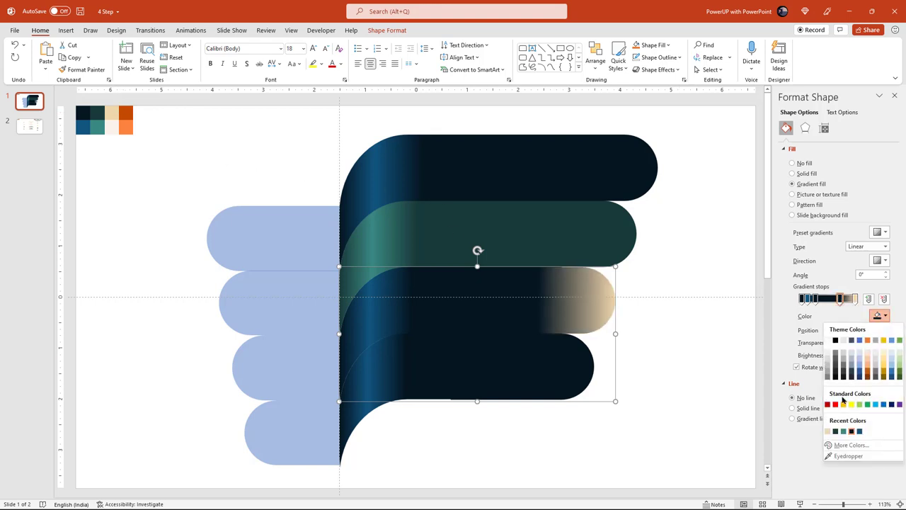
{"action": "left_click", "coordinate": [827, 430]}
{"action": "left_click", "coordinate": [816, 299]}
{"action": "left_click", "coordinate": [879, 316]}
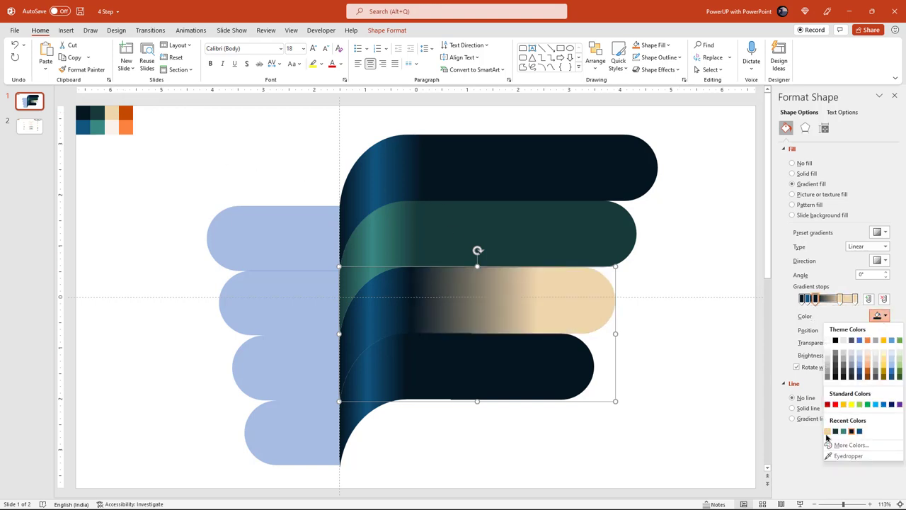
{"action": "left_click", "coordinate": [827, 431]}
Step: Give the third band's 11% stop a near-white sheen and its leftmost stop beige
{"action": "left_click", "coordinate": [805, 299]}
{"action": "left_click", "coordinate": [879, 316]}
{"action": "left_click", "coordinate": [805, 434]}
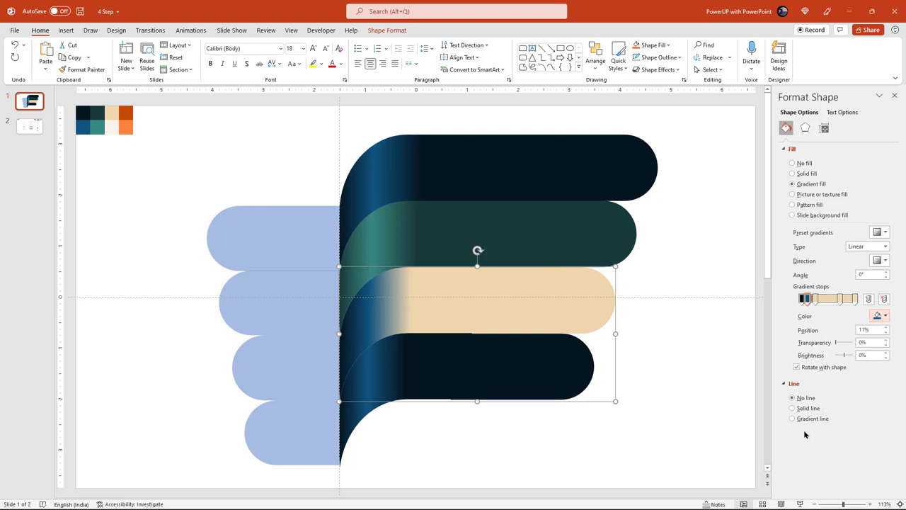
{"action": "left_click", "coordinate": [112, 126]}
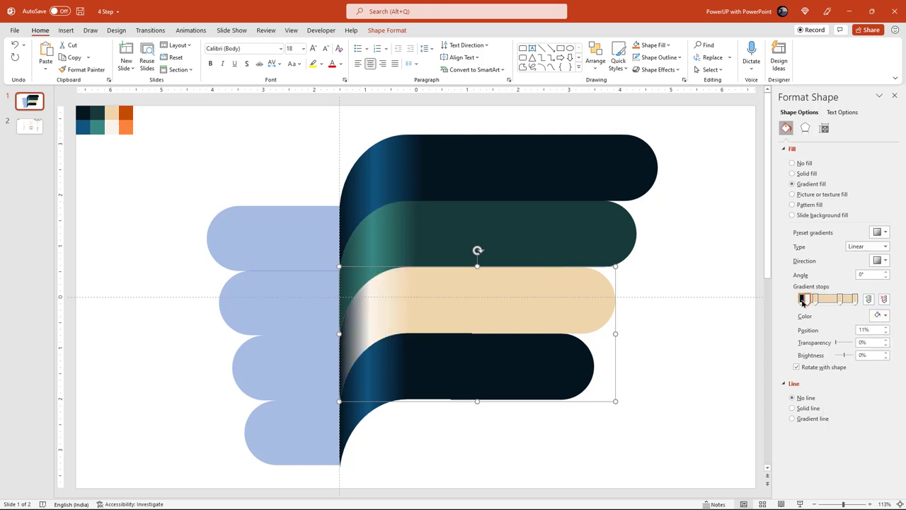
{"action": "left_click", "coordinate": [879, 316]}
{"action": "left_click", "coordinate": [837, 434]}
Step: Make the bottom band's right and middle gradient stops orange, adding stops as needed
{"action": "key", "text": "Tab"}
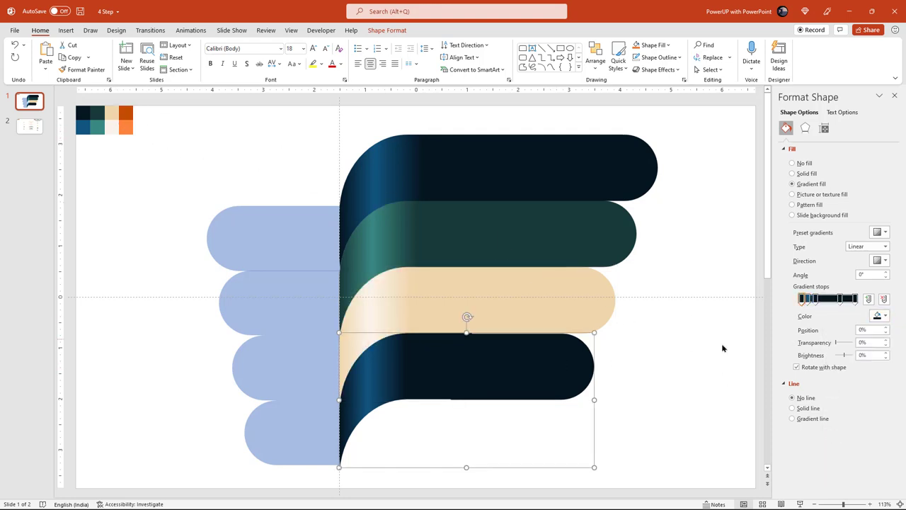
{"action": "left_click", "coordinate": [857, 300]}
{"action": "left_click", "coordinate": [879, 315]}
{"action": "left_click", "coordinate": [829, 453]}
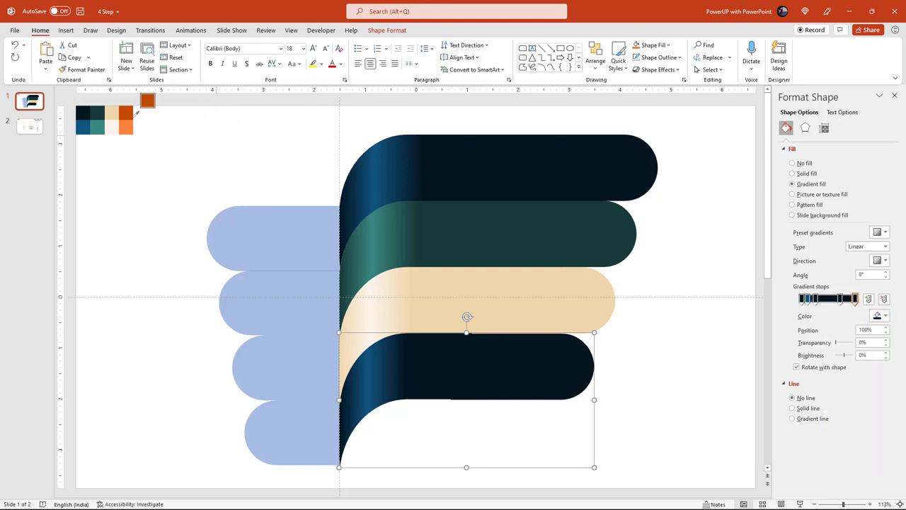
{"action": "left_click", "coordinate": [131, 111]}
{"action": "left_click", "coordinate": [841, 299]}
{"action": "left_click", "coordinate": [879, 316]}
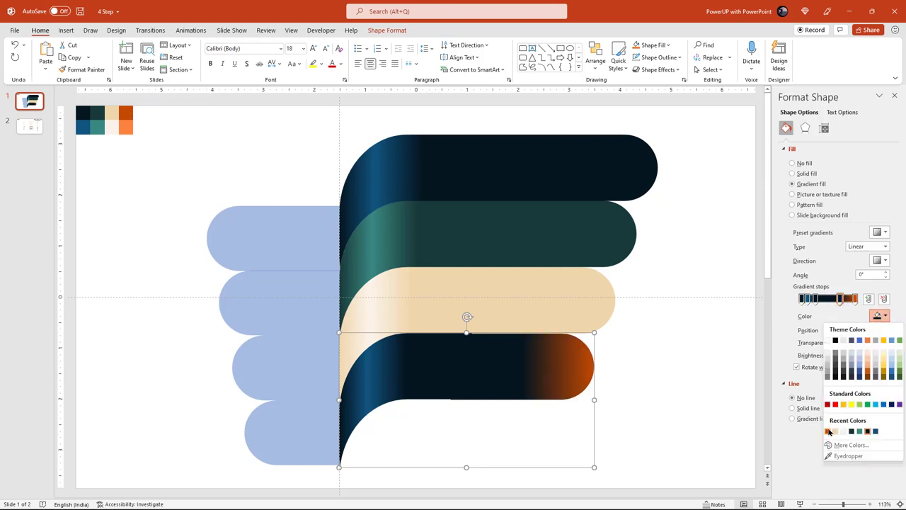
{"action": "left_click", "coordinate": [828, 434]}
{"action": "left_click", "coordinate": [818, 299]}
{"action": "left_click", "coordinate": [879, 316]}
{"action": "left_click", "coordinate": [829, 434]}
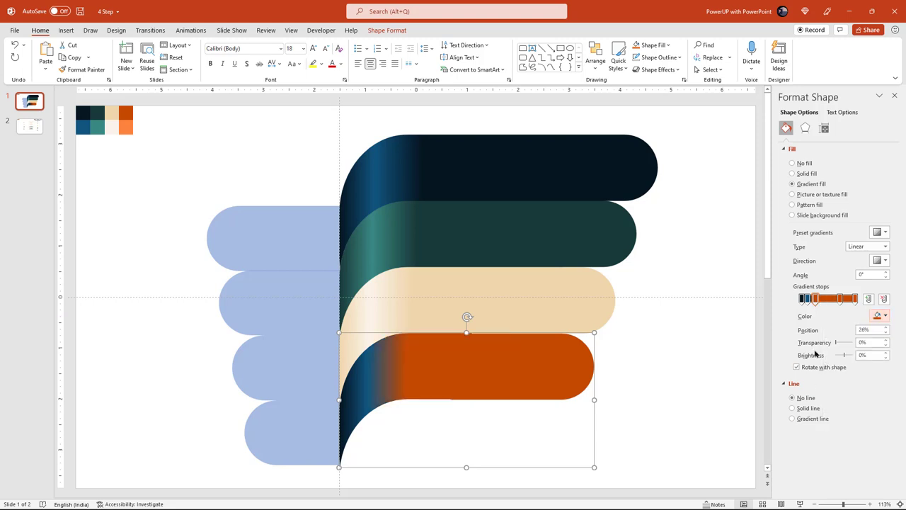
Step: Give the bottom band's 11% stop light orange and its left stop orange
{"action": "left_click", "coordinate": [807, 300]}
{"action": "left_click", "coordinate": [879, 316]}
{"action": "left_click", "coordinate": [829, 453]}
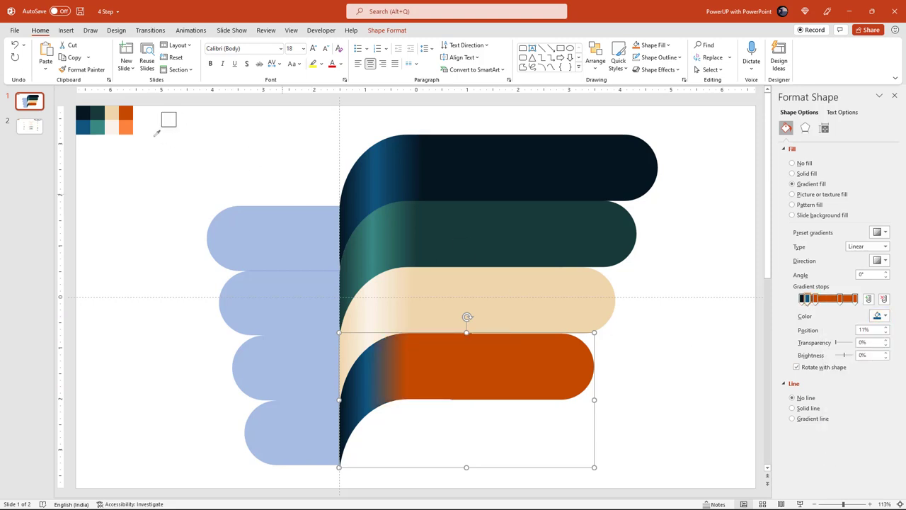
{"action": "left_click", "coordinate": [131, 122]}
{"action": "left_click", "coordinate": [879, 316]}
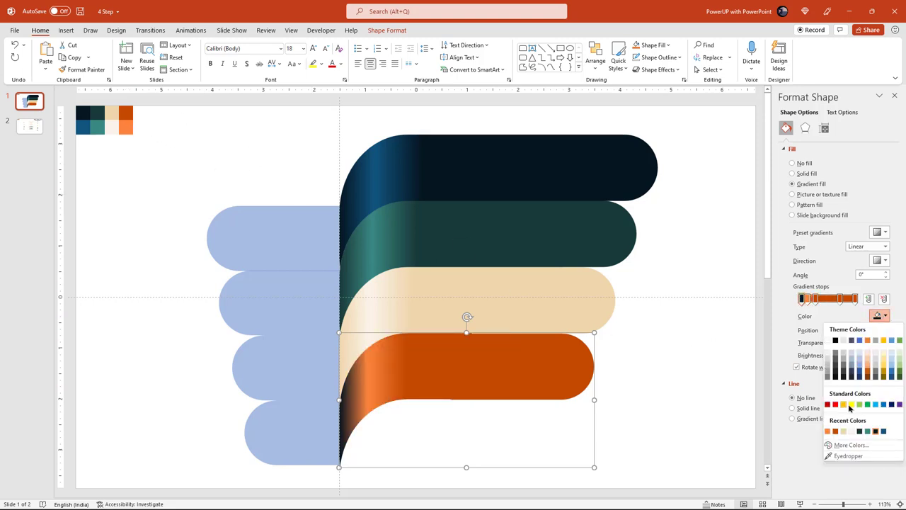
{"action": "left_click", "coordinate": [836, 432]}
{"action": "left_click", "coordinate": [687, 398]}
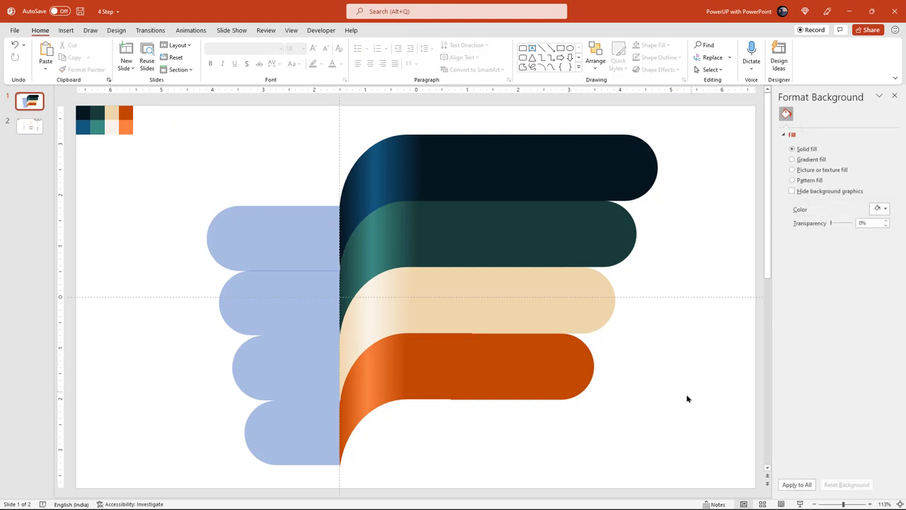
Step: Recolour the top two left tabs dark navy and dark teal with the Eyedropper from the palette swatches
{"action": "left_click", "coordinate": [266, 229]}
{"action": "left_click", "coordinate": [372, 31]}
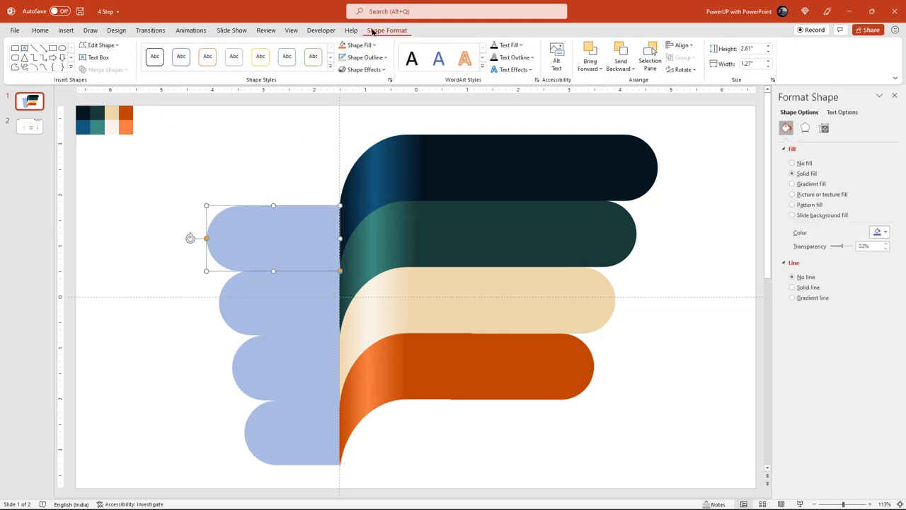
{"action": "left_click", "coordinate": [358, 44]}
{"action": "left_click", "coordinate": [369, 203]}
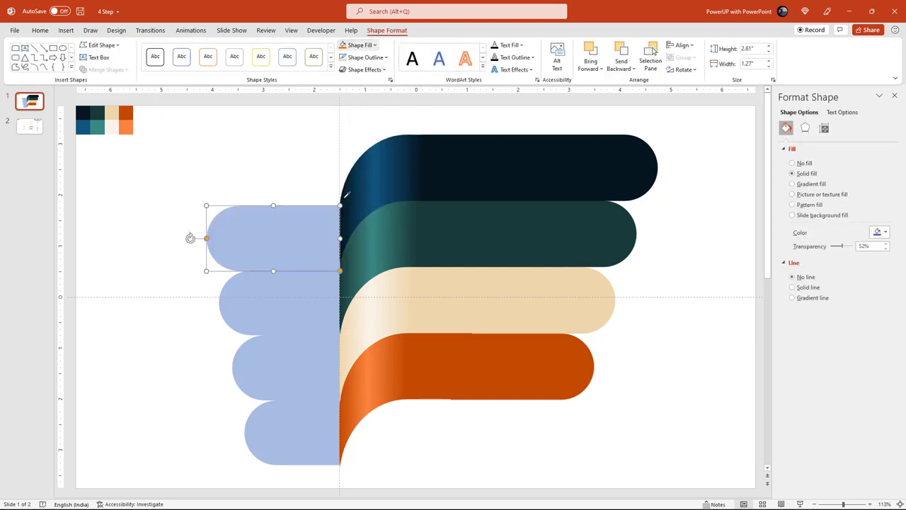
{"action": "left_click", "coordinate": [81, 110]}
{"action": "left_click", "coordinate": [249, 291]}
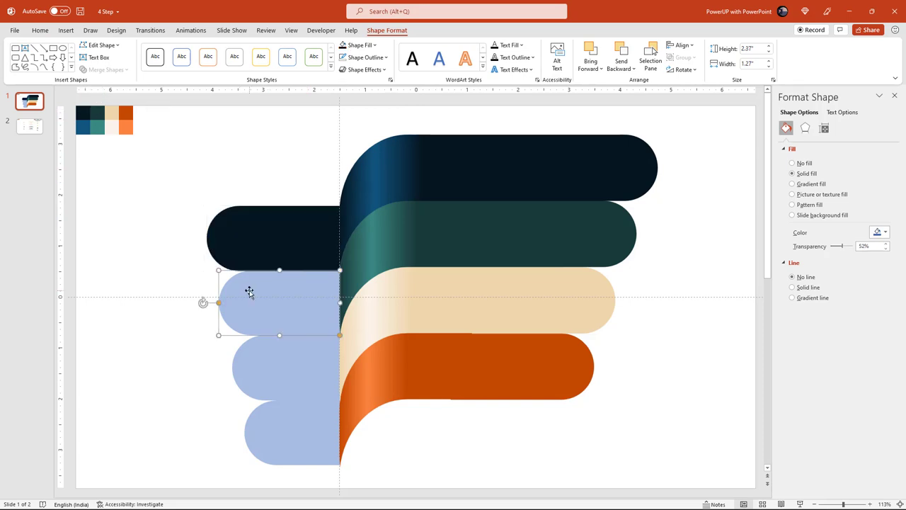
{"action": "left_click", "coordinate": [357, 44]}
{"action": "left_click", "coordinate": [369, 203]}
{"action": "left_click", "coordinate": [96, 112]}
Step: Recolour the third and bottom tabs beige and orange with the Eyedropper, then deselect
{"action": "left_click", "coordinate": [261, 347]}
{"action": "left_click", "coordinate": [358, 44]}
{"action": "left_click", "coordinate": [368, 203]}
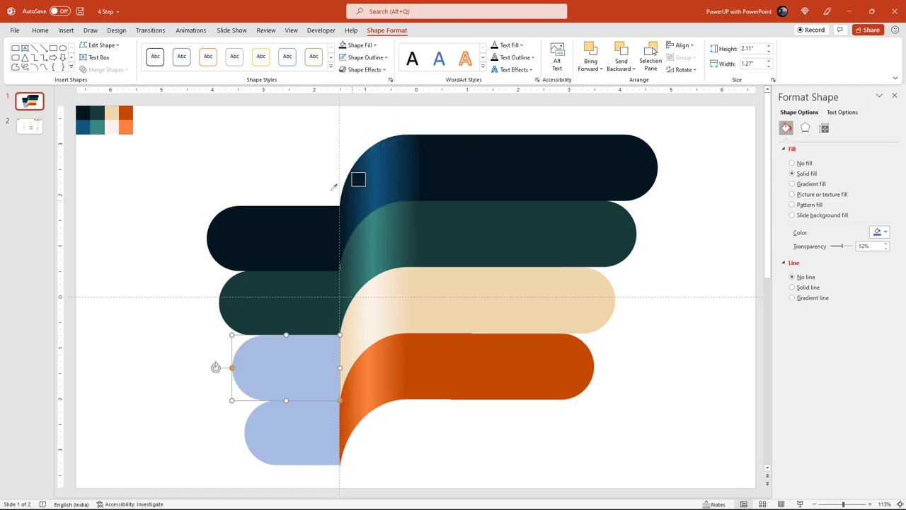
{"action": "left_click", "coordinate": [112, 112]}
{"action": "left_click", "coordinate": [288, 424]}
{"action": "left_click", "coordinate": [358, 45]}
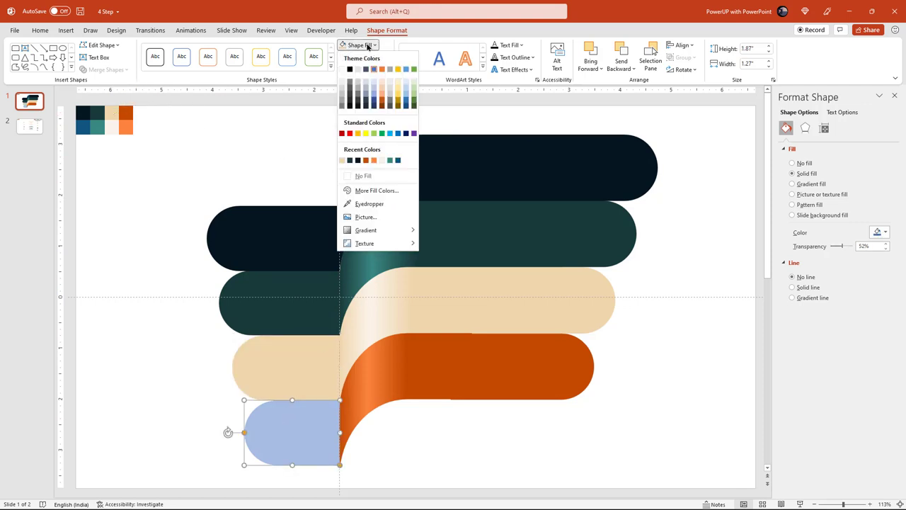
{"action": "left_click", "coordinate": [369, 204]}
{"action": "left_click", "coordinate": [126, 113]}
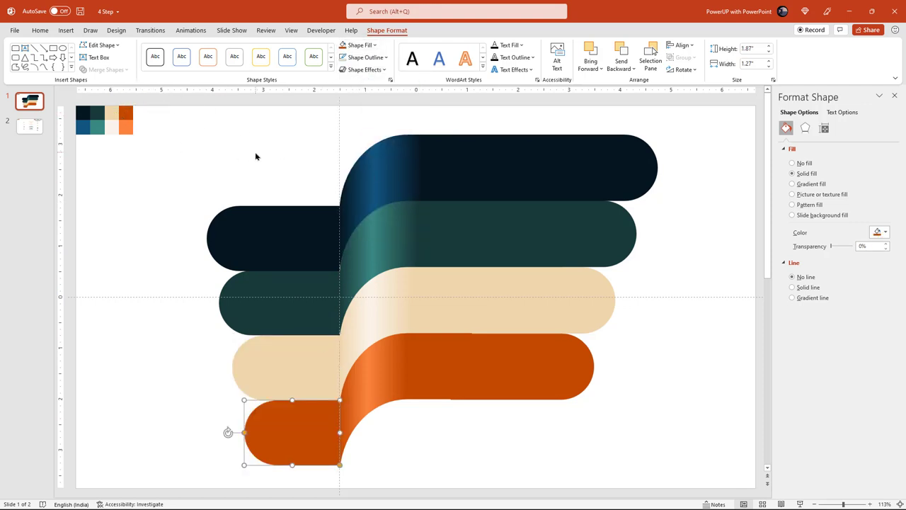
{"action": "left_click", "coordinate": [256, 156]}
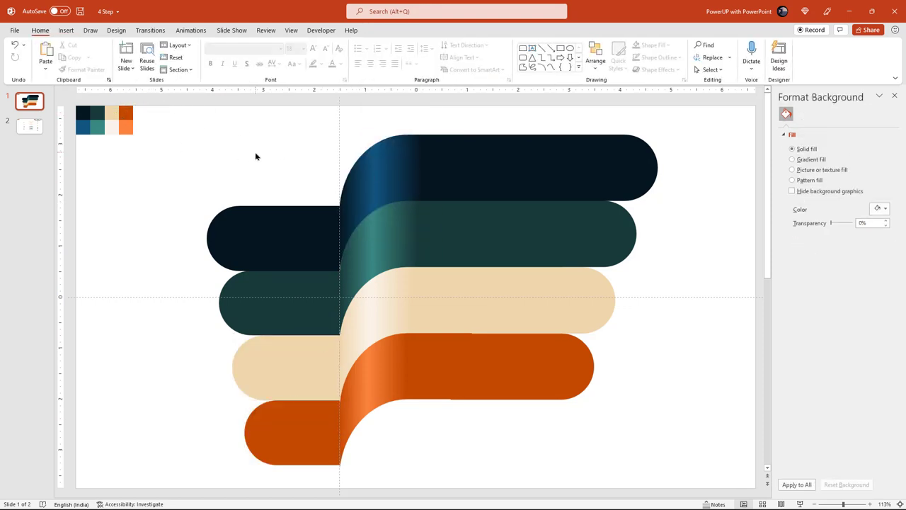
Step: Select the orange, beige, teal and top dark curved bands together
{"action": "left_click", "coordinate": [415, 360]}
{"action": "left_click", "coordinate": [432, 316], "text": "shift"}
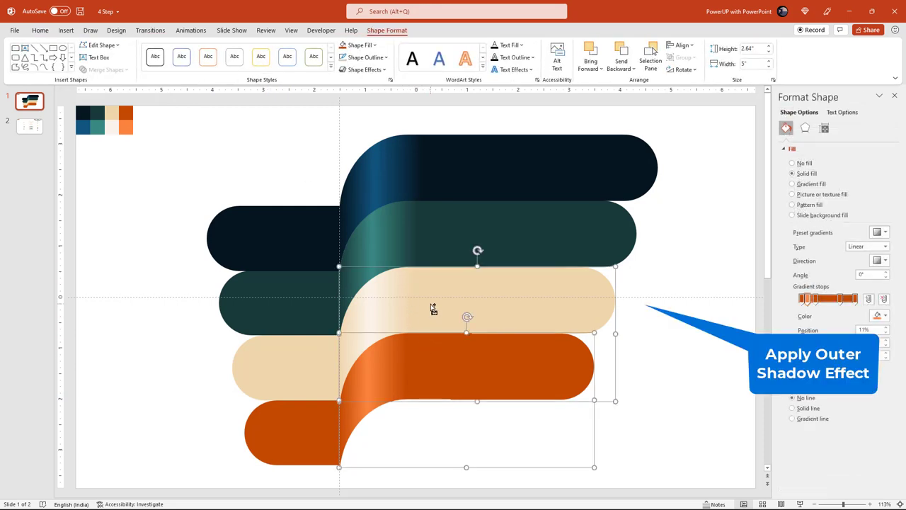
{"action": "left_click", "coordinate": [441, 235], "text": "shift"}
{"action": "left_click", "coordinate": [444, 178], "text": "shift"}
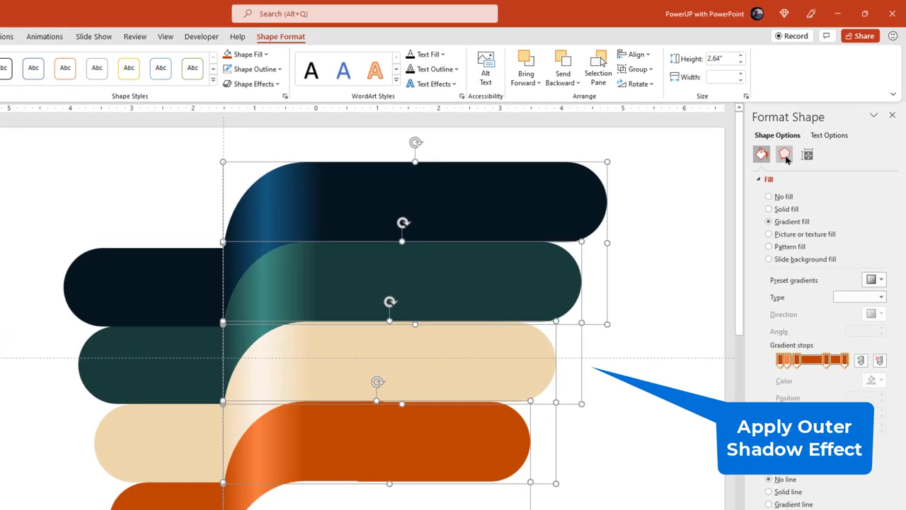
Step: Give the bands an Outer Offset shadow with 7 pt distance, 16 pt blur and 48% transparency
{"action": "left_click", "coordinate": [784, 154]}
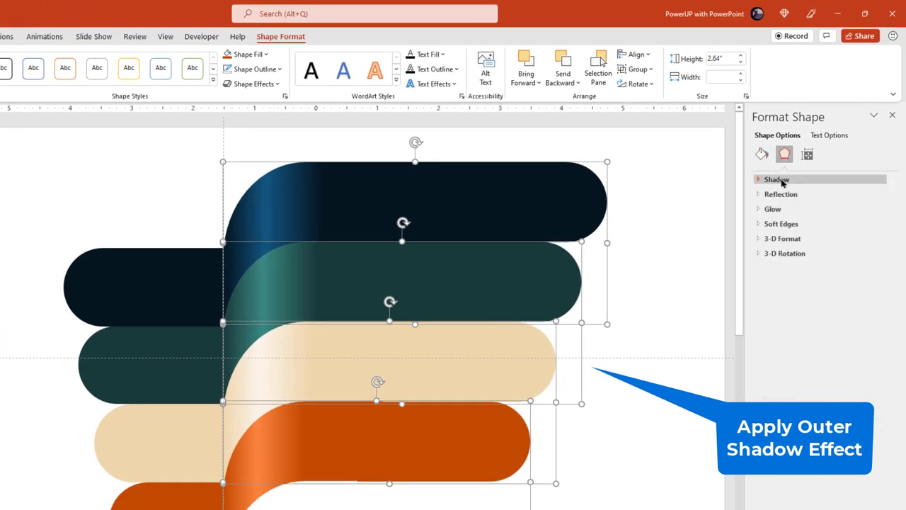
{"action": "left_click", "coordinate": [778, 179]}
{"action": "left_click", "coordinate": [872, 195]}
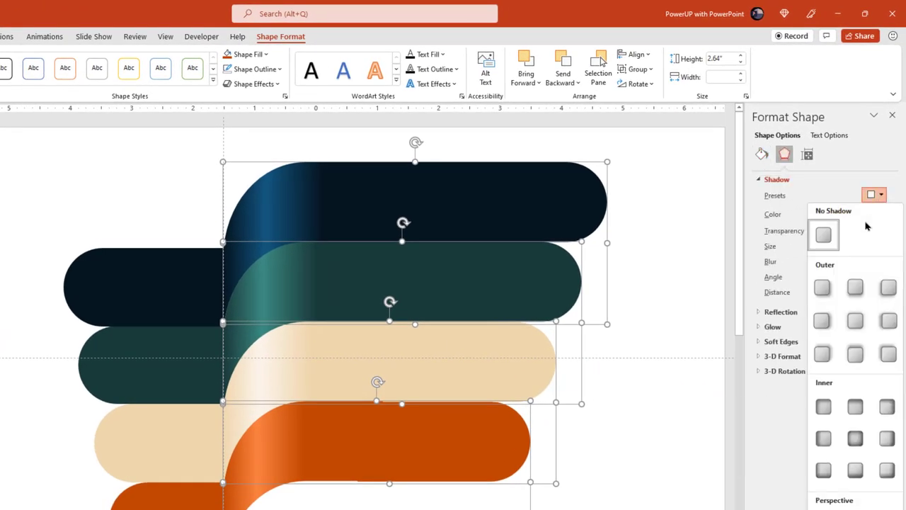
{"action": "left_click", "coordinate": [824, 289]}
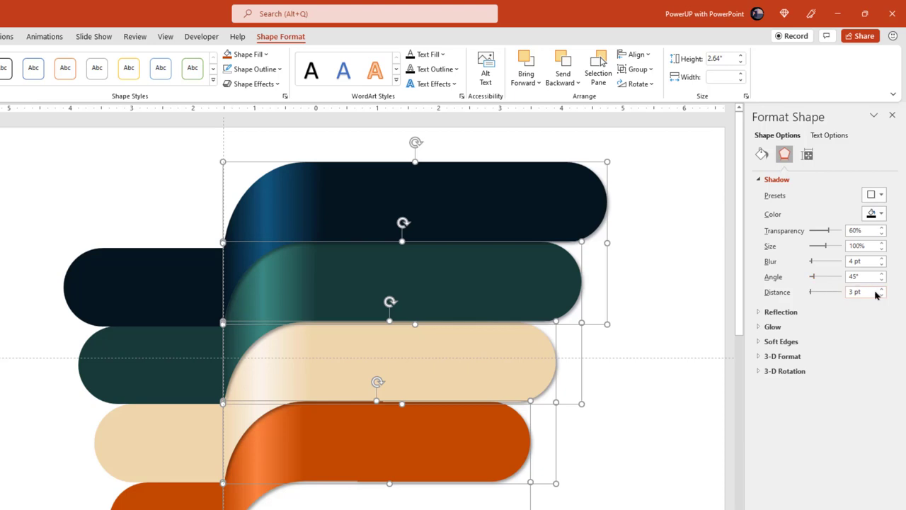
{"action": "left_click", "coordinate": [881, 289]}
{"action": "left_click", "coordinate": [881, 289]}
{"action": "left_click", "coordinate": [881, 289]}
{"action": "left_click", "coordinate": [882, 289]}
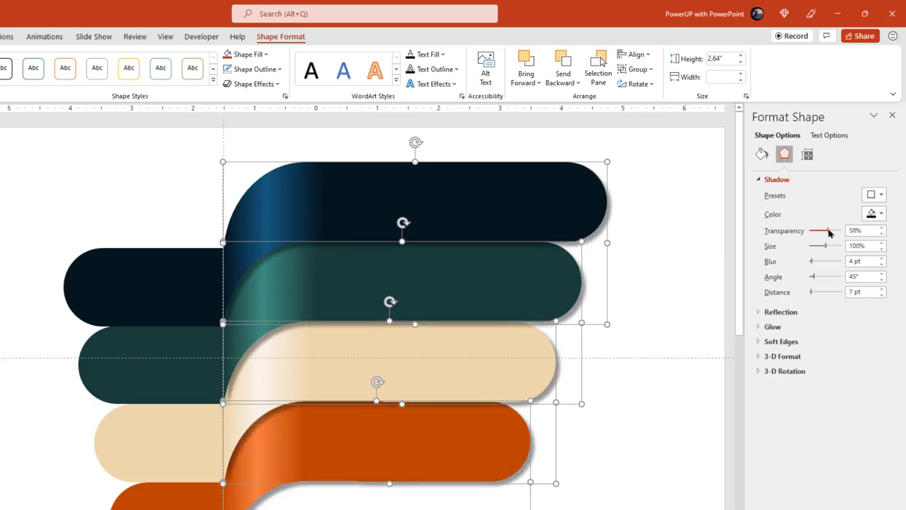
{"action": "left_click_drag", "start_coordinate": [830, 232], "coordinate": [815, 263]}
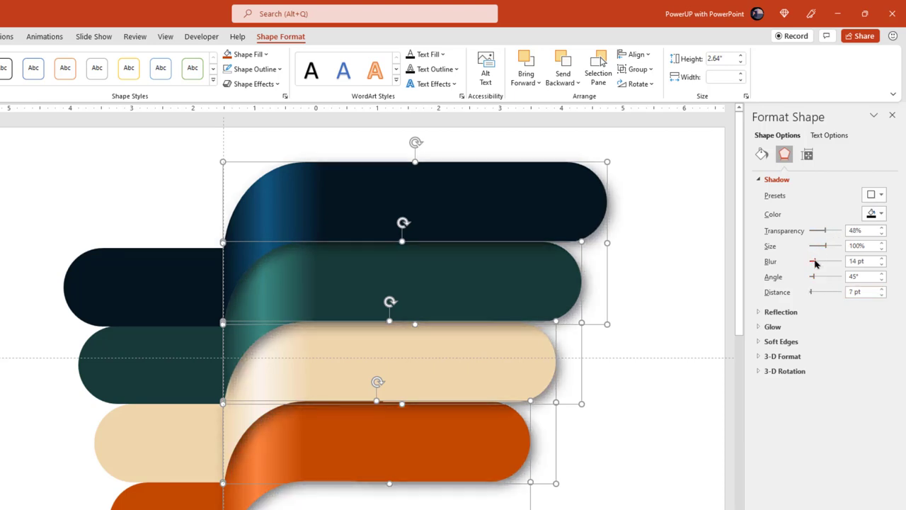
{"action": "left_click", "coordinate": [673, 322]}
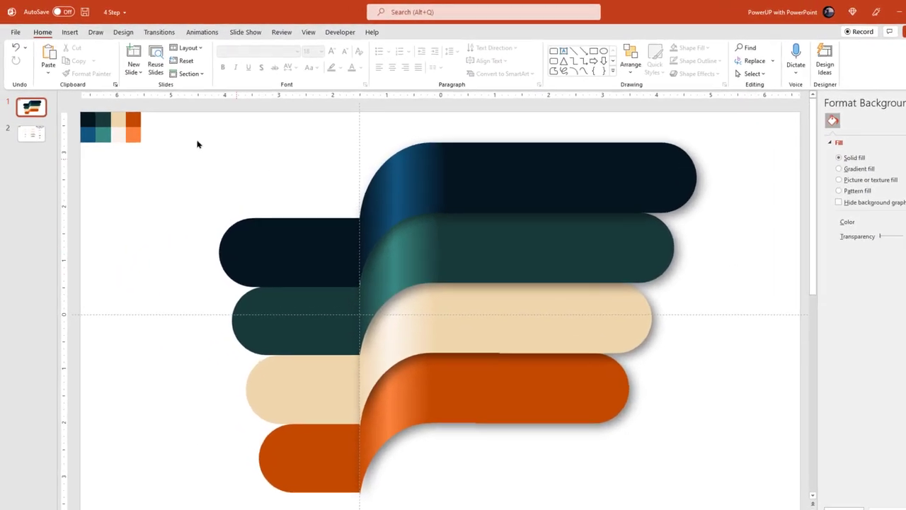
Step: Draw a small oval circle at the top band's right end and duplicate it twice with Ctrl+D
{"action": "left_click", "coordinate": [69, 32]}
{"action": "left_click", "coordinate": [185, 70]}
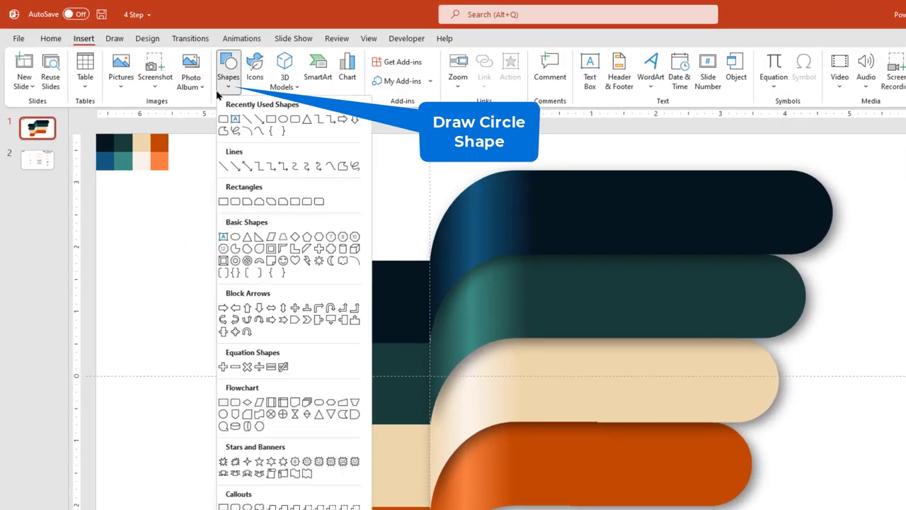
{"action": "left_click", "coordinate": [284, 120]}
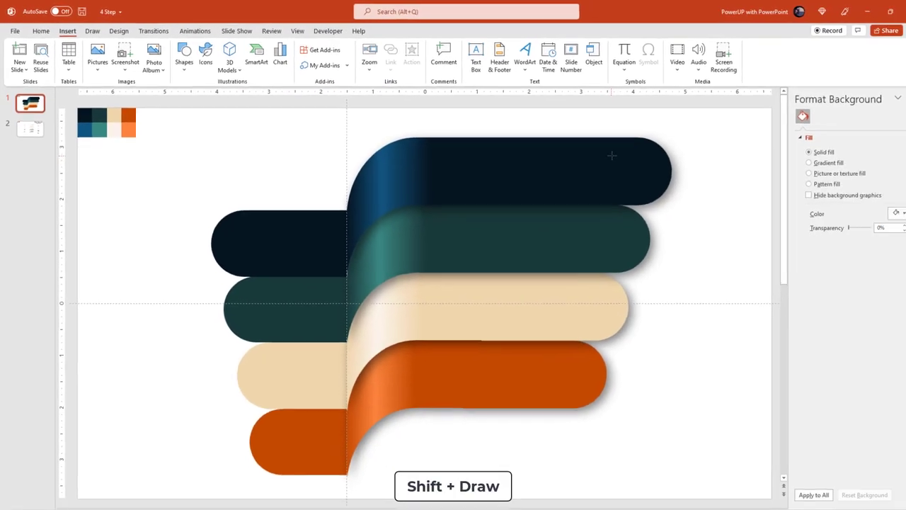
{"action": "left_click_drag", "start_coordinate": [599, 153], "coordinate": [653, 206]}
{"action": "mouse_move", "coordinate": [625, 179]}
{"action": "left_mouse_down"}
{"action": "mouse_move", "coordinate": [623, 167]}
{"action": "mouse_move", "coordinate": [600, 228]}
{"action": "left_mouse_up"}
{"action": "key", "text": "ctrl+d"}
{"action": "key", "text": "ctrl+d"}
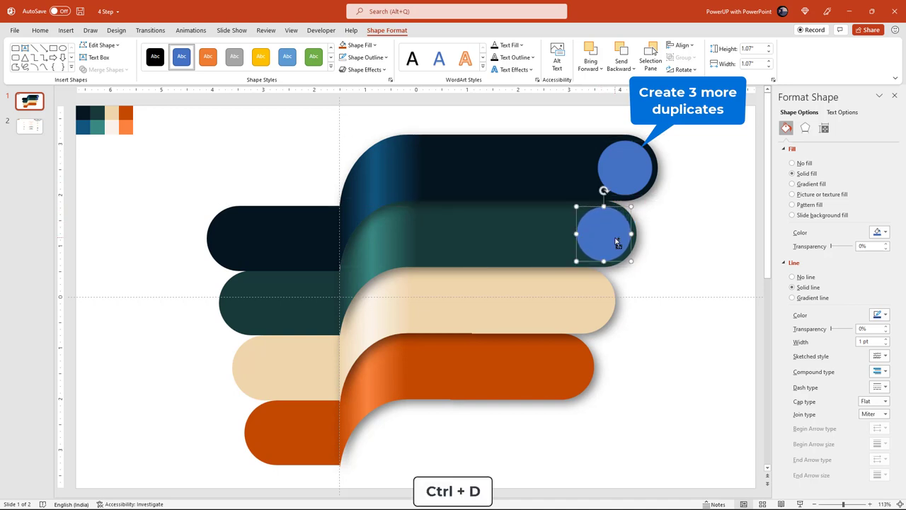
{"action": "key", "text": "ctrl+d"}
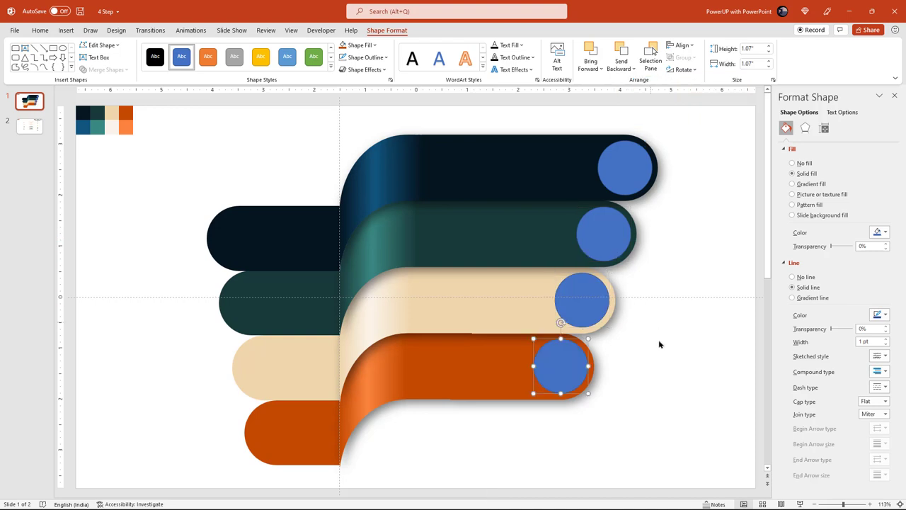
Step: Select all four band circles and make them white with no outline
{"action": "left_click", "coordinate": [620, 376]}
{"action": "left_click", "coordinate": [557, 374]}
{"action": "left_click", "coordinate": [576, 303], "text": "shift"}
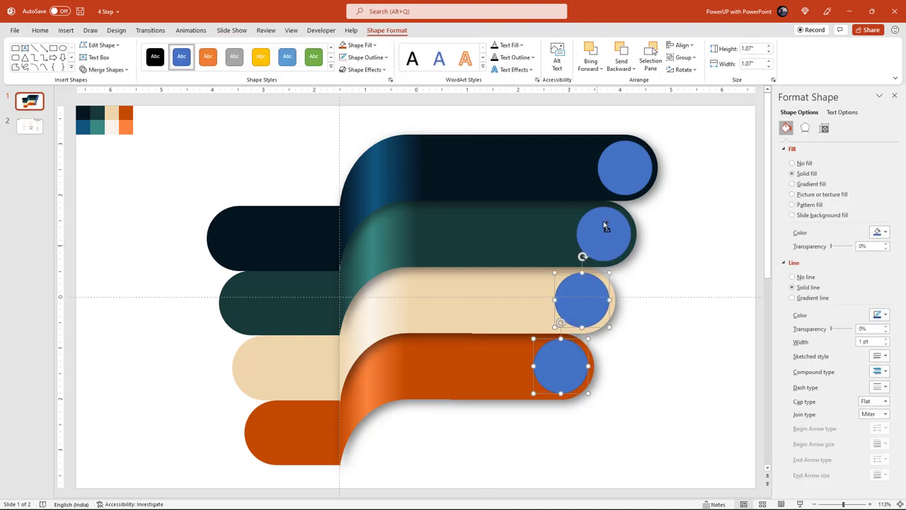
{"action": "left_click", "coordinate": [622, 170], "text": "shift"}
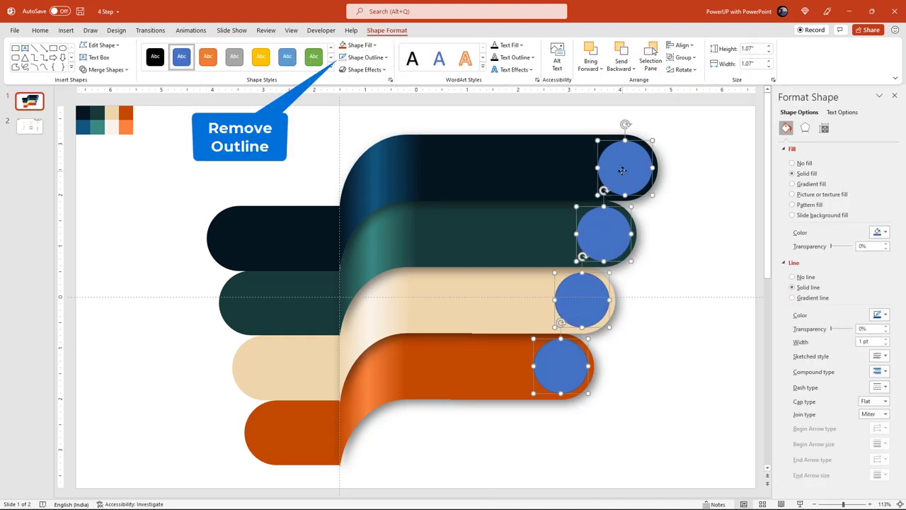
{"action": "left_click", "coordinate": [365, 58]}
{"action": "left_click", "coordinate": [358, 48]}
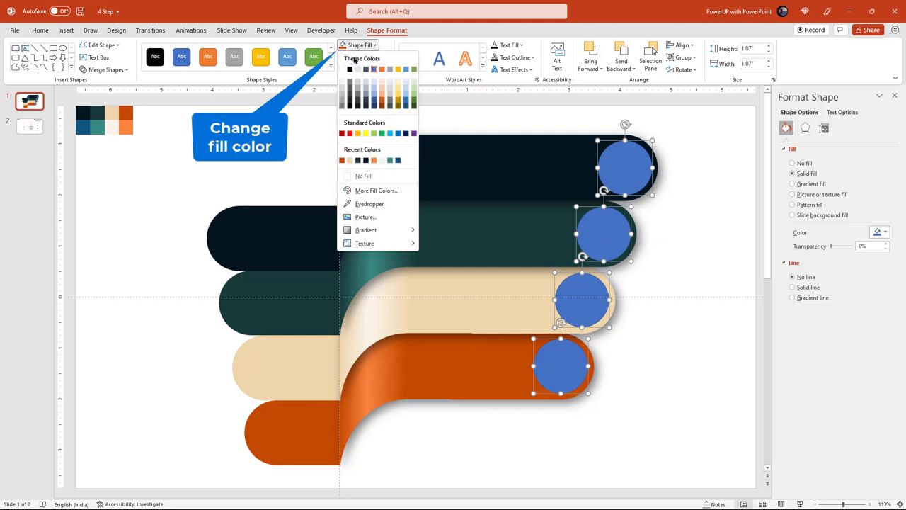
{"action": "left_click", "coordinate": [346, 70]}
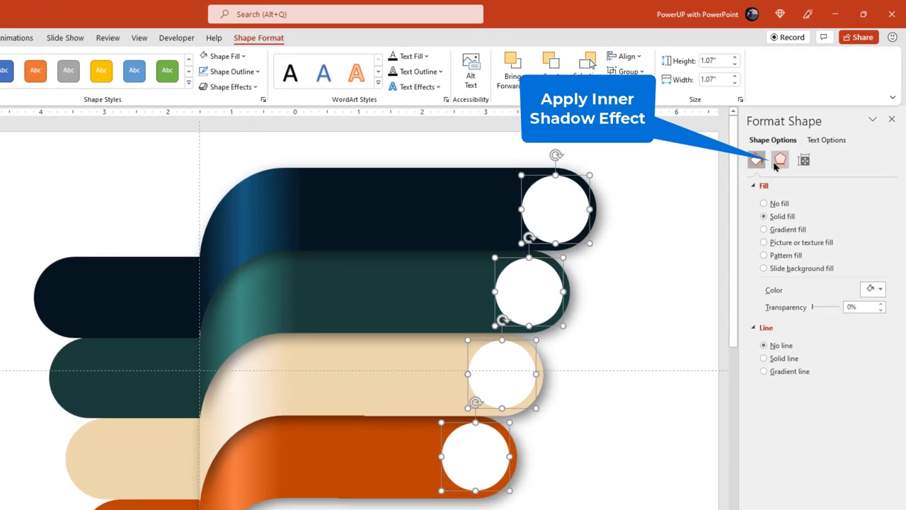
Step: Give the circles an Inner Center shadow with blur softened to 14 pt
{"action": "left_click", "coordinate": [803, 128]}
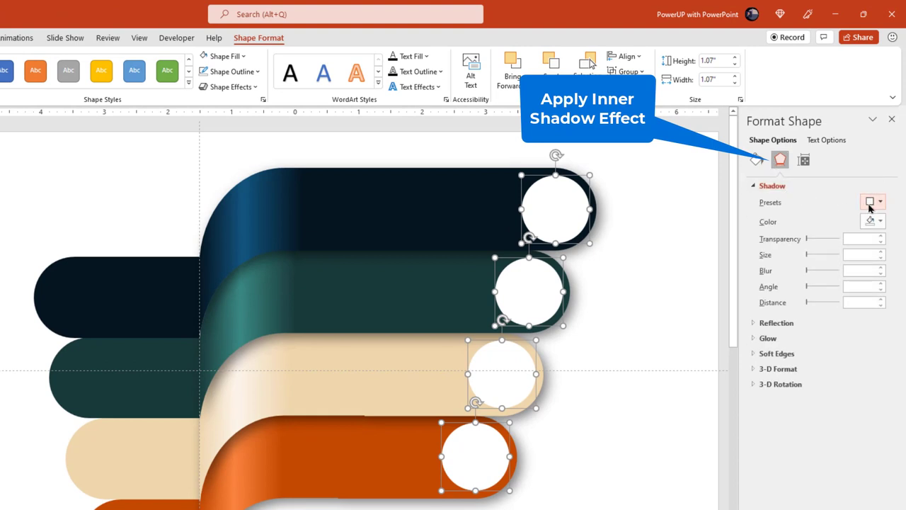
{"action": "left_click", "coordinate": [875, 202]}
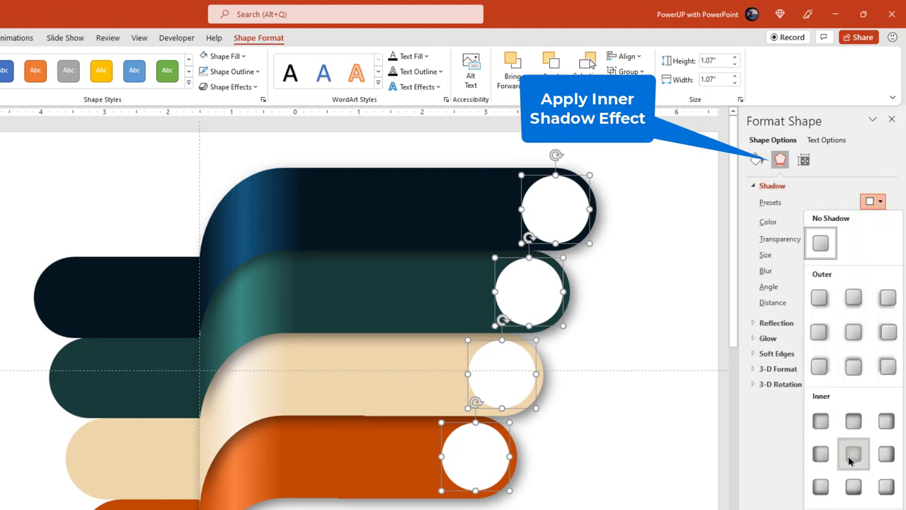
{"action": "left_click", "coordinate": [851, 456]}
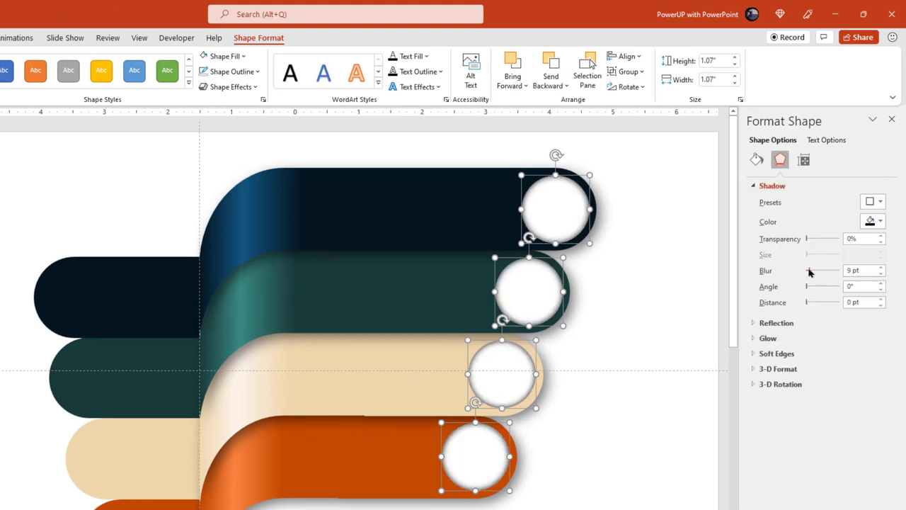
{"action": "left_click_drag", "start_coordinate": [810, 272], "coordinate": [811, 273]}
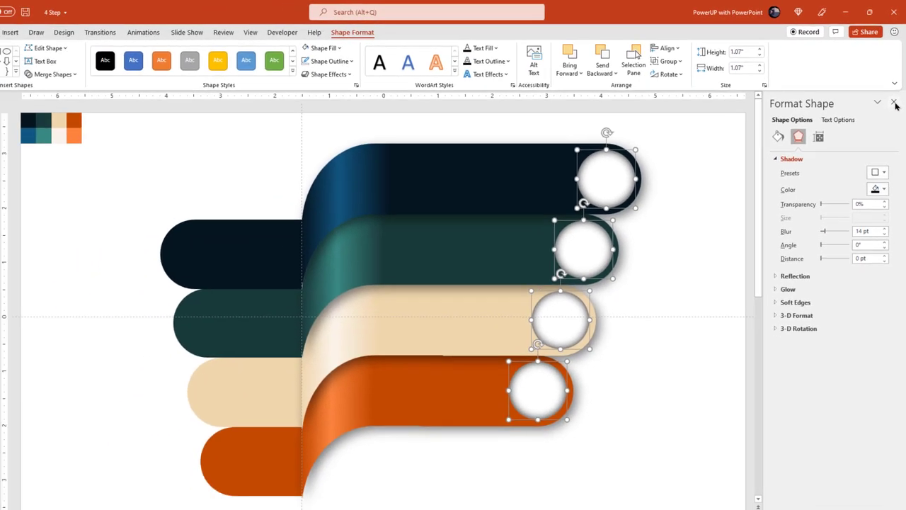
{"action": "left_click", "coordinate": [896, 104]}
{"action": "left_click", "coordinate": [717, 399]}
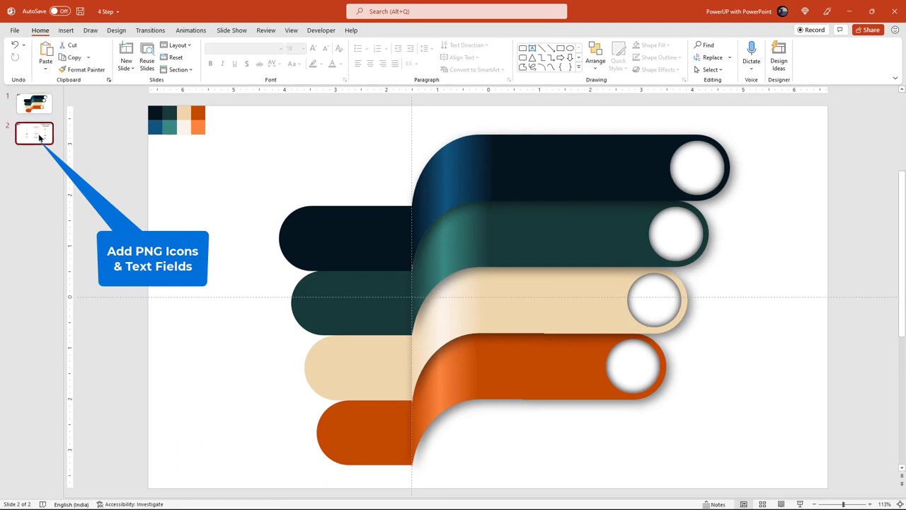
Step: Copy the chart icons and step numbers from slide 2 and paste them onto slide 1
{"action": "left_click", "coordinate": [39, 133]}
{"action": "left_click_drag", "start_coordinate": [266, 166], "coordinate": [378, 413]}
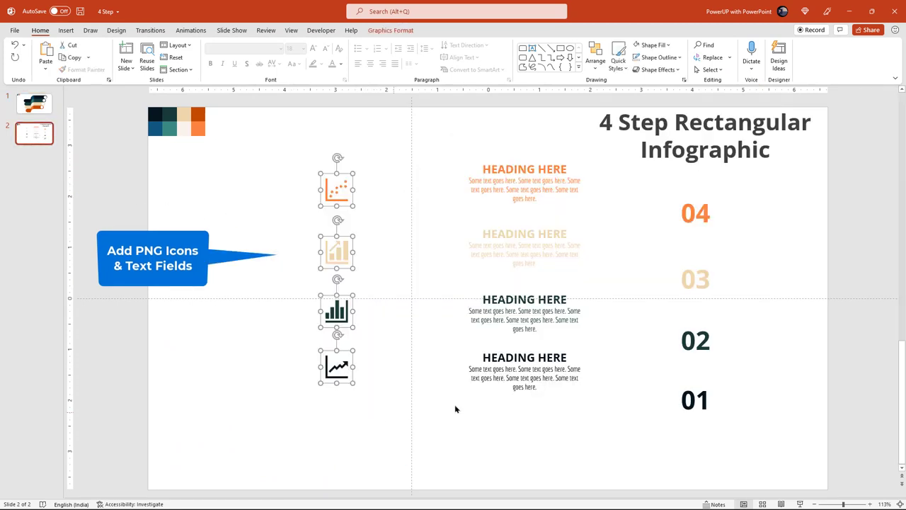
{"action": "left_click_drag", "start_coordinate": [756, 432], "coordinate": [654, 182]}
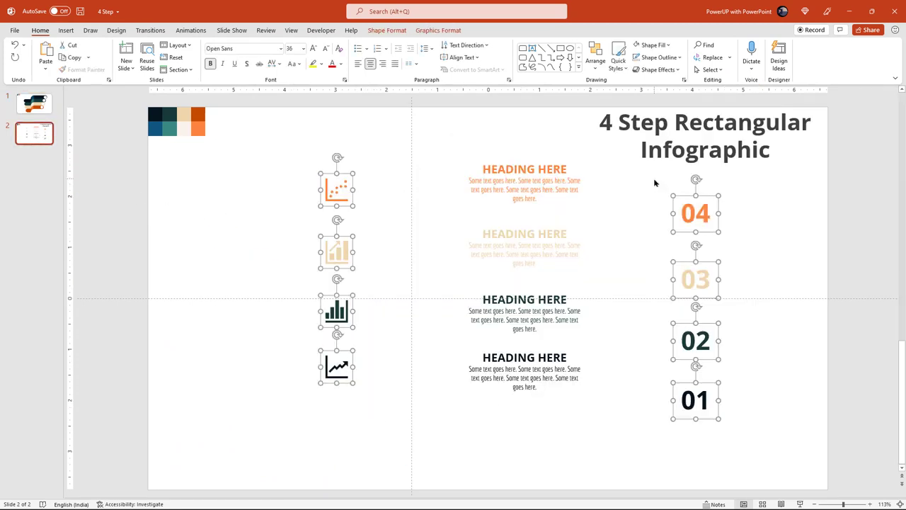
{"action": "left_click", "coordinate": [46, 113]}
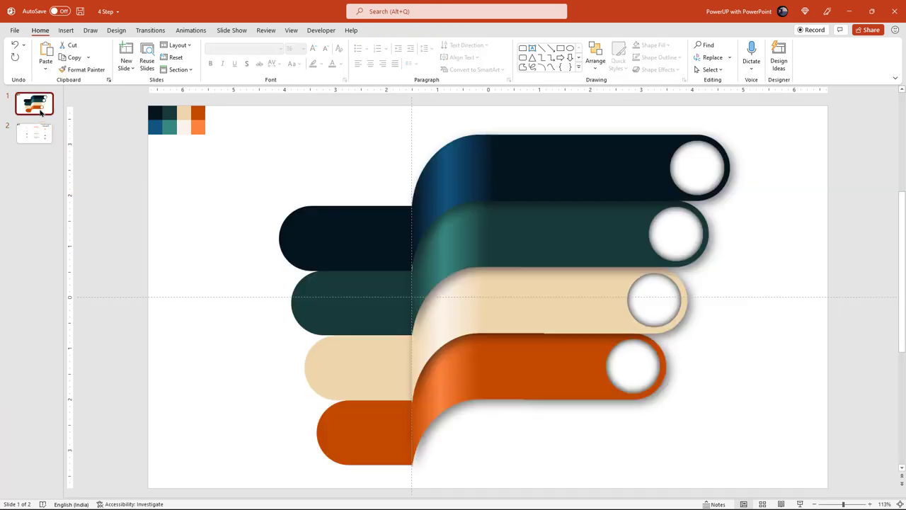
{"action": "key", "text": "ctrl+v"}
Step: Move the scatter, line and bar chart icons into the navy, orange and beige tabs
{"action": "mouse_move", "coordinate": [336, 188]}
{"action": "left_mouse_down"}
{"action": "mouse_move", "coordinate": [309, 237]}
{"action": "mouse_move", "coordinate": [339, 284]}
{"action": "mouse_move", "coordinate": [323, 300]}
{"action": "left_mouse_up"}
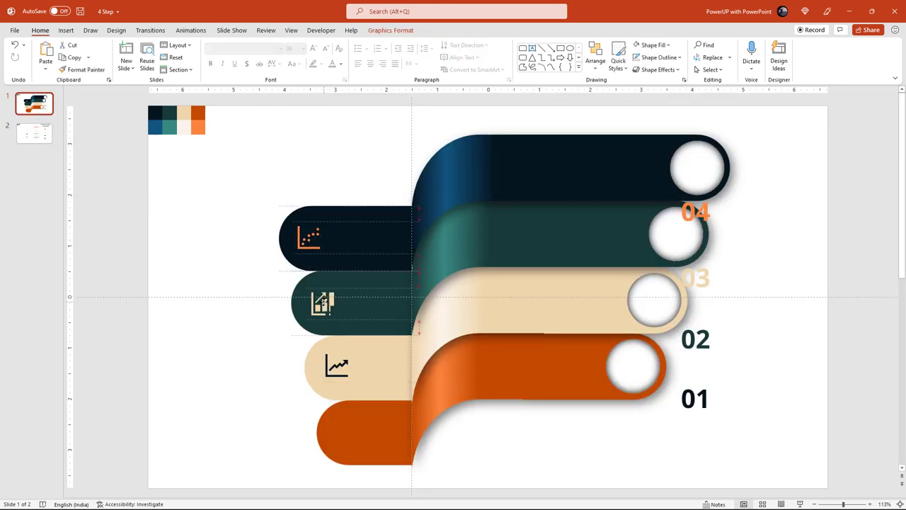
{"action": "left_click_drag", "start_coordinate": [337, 366], "coordinate": [345, 433]}
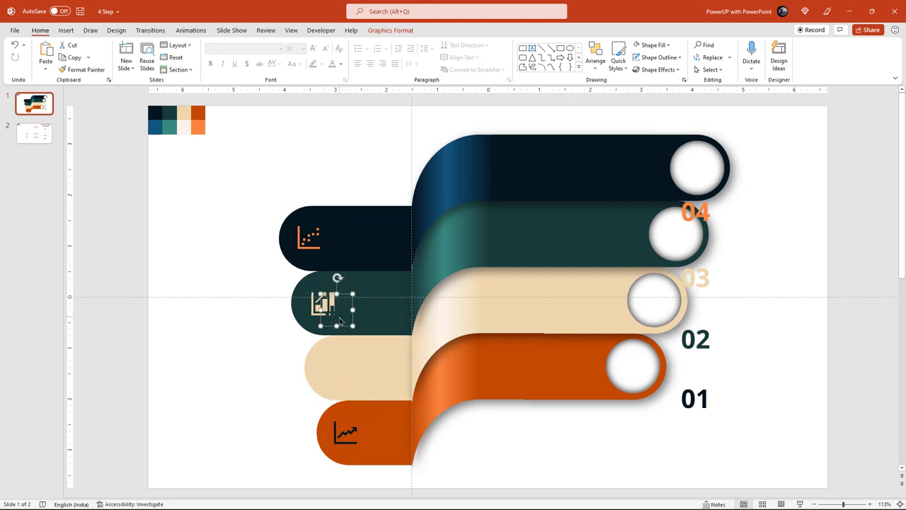
{"action": "left_click_drag", "start_coordinate": [327, 306], "coordinate": [336, 375]}
Step: Place numbers 01–04 in the circles bottom to top, then select slide 2's HEADING HERE boxes
{"action": "left_click_drag", "start_coordinate": [708, 414], "coordinate": [647, 383]}
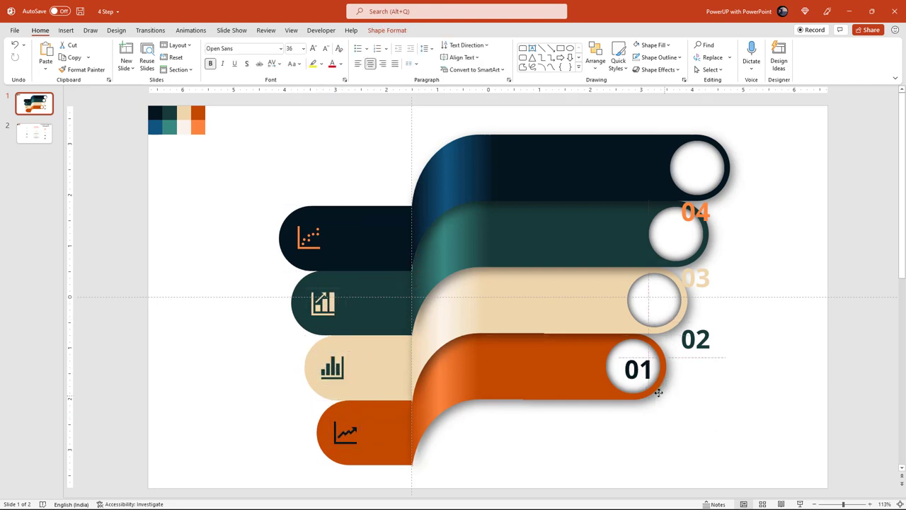
{"action": "left_click_drag", "start_coordinate": [715, 227], "coordinate": [712, 186]}
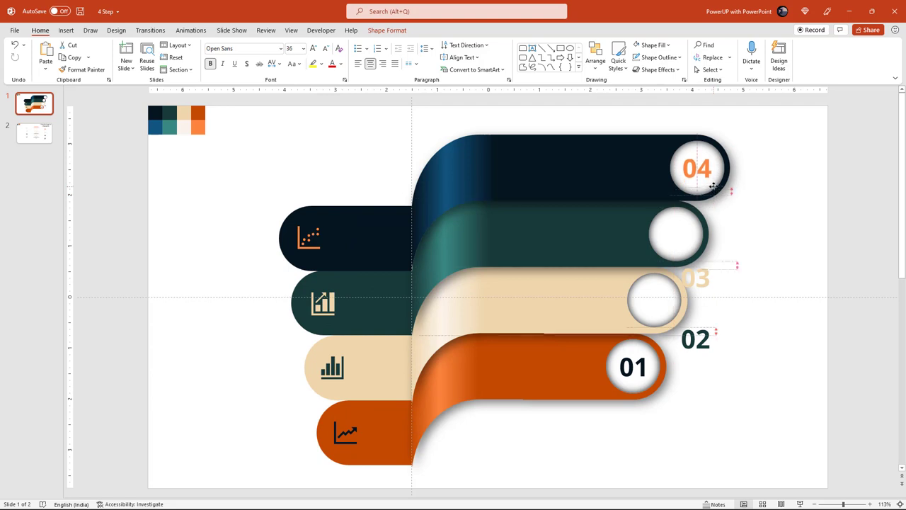
{"action": "left_click_drag", "start_coordinate": [710, 297], "coordinate": [690, 251]}
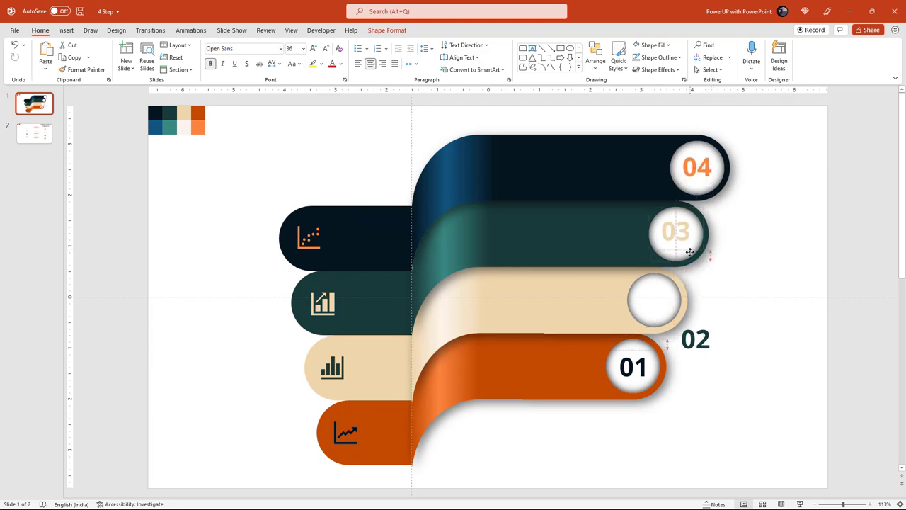
{"action": "left_click_drag", "start_coordinate": [712, 357], "coordinate": [670, 318]}
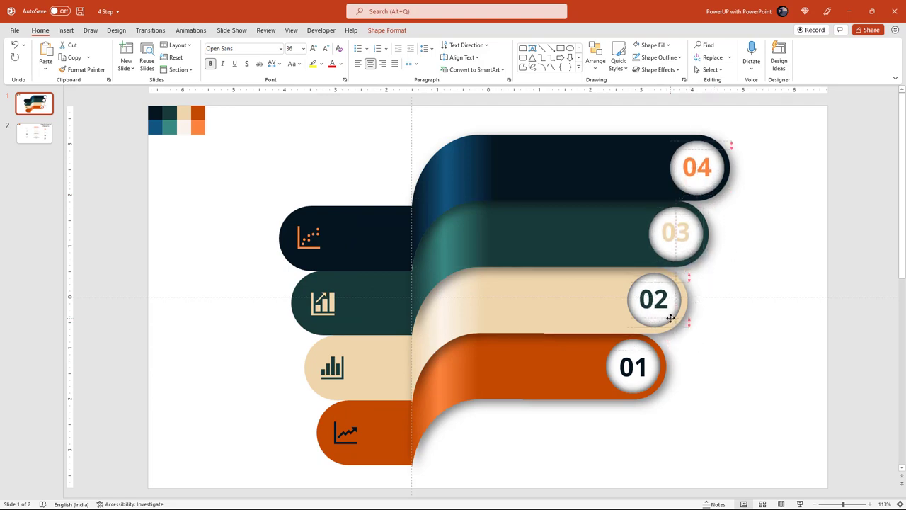
{"action": "key", "text": "Page_Down"}
{"action": "left_click_drag", "start_coordinate": [639, 454], "coordinate": [430, 134]}
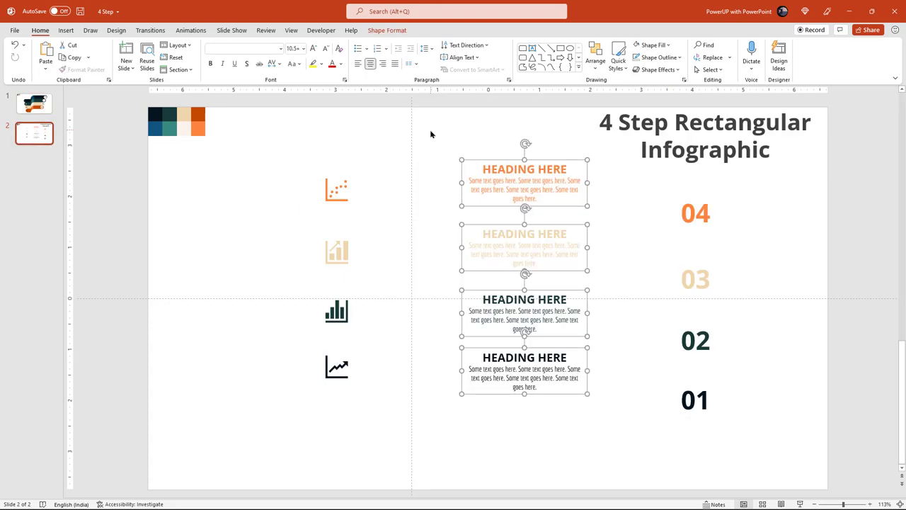
Step: Paste the four HEADING HERE boxes onto slide 1 and position one on each band
{"action": "key", "text": "ctrl+c"}
{"action": "key", "text": "Page_Up"}
{"action": "key", "text": "ctrl+v"}
{"action": "left_click", "coordinate": [558, 394]}
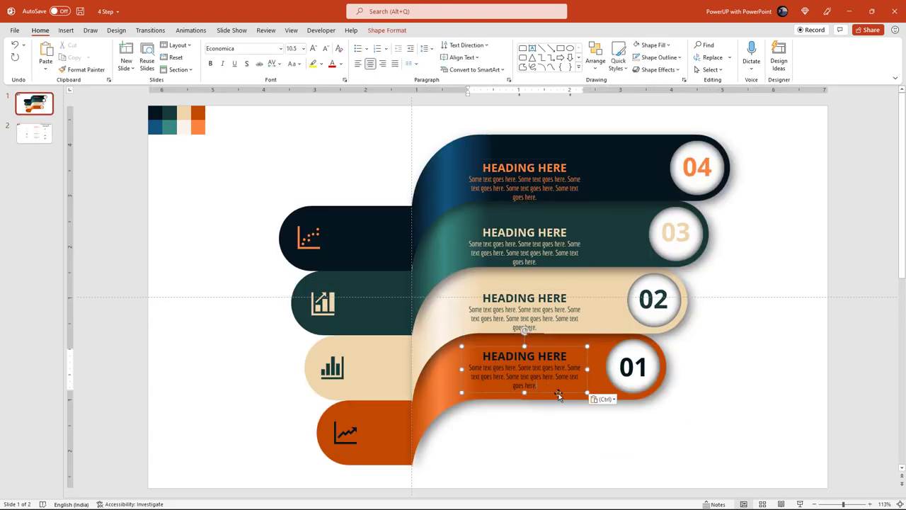
{"action": "left_click_drag", "start_coordinate": [559, 394], "coordinate": [565, 390]}
{"action": "left_click_drag", "start_coordinate": [553, 289], "coordinate": [572, 281]}
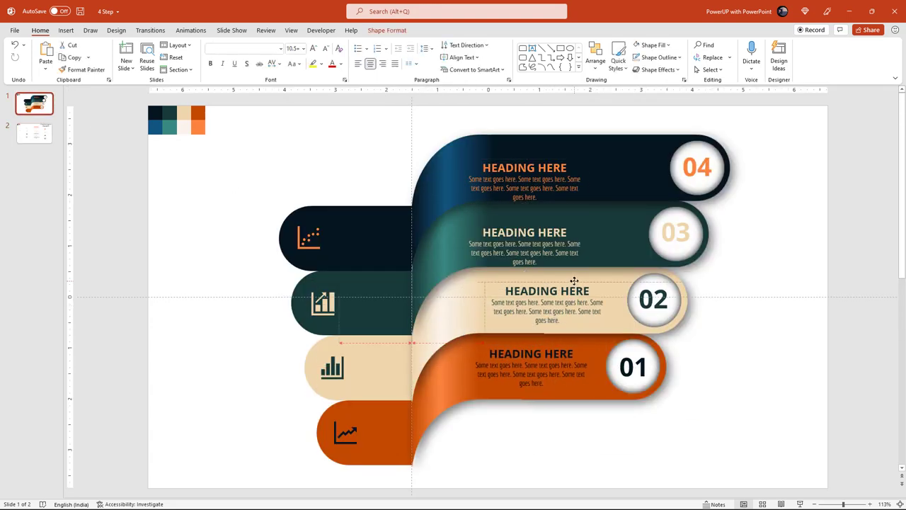
{"action": "left_click", "coordinate": [542, 224]}
{"action": "left_click_drag", "start_coordinate": [542, 224], "coordinate": [577, 213]}
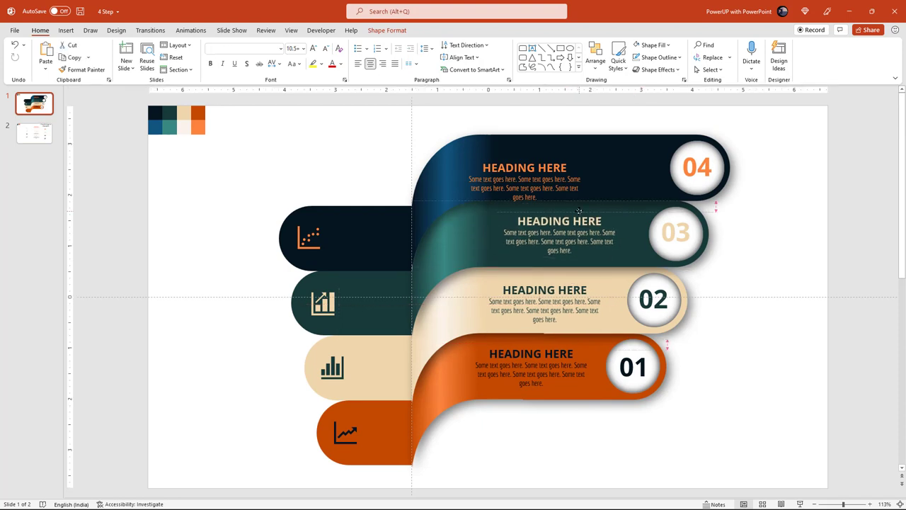
{"action": "left_click", "coordinate": [541, 159]}
{"action": "left_click_drag", "start_coordinate": [540, 160], "coordinate": [603, 141]}
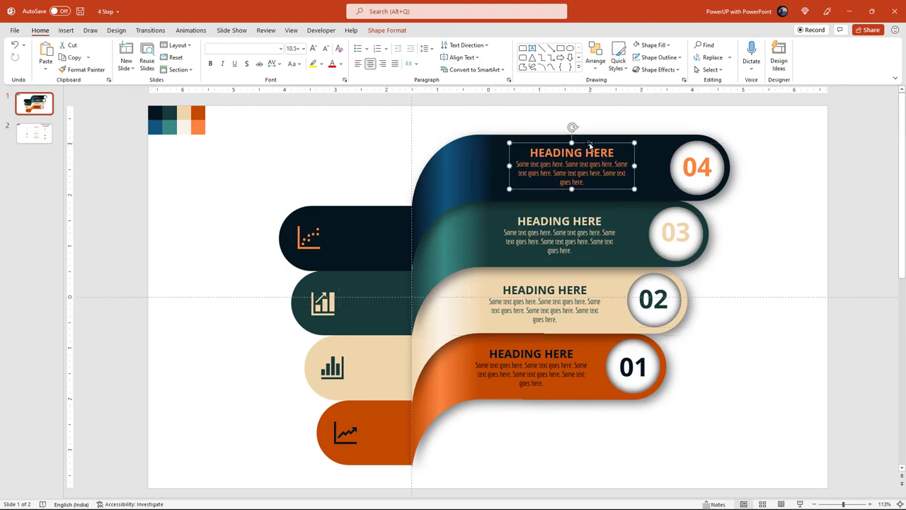
Step: Copy the '4 Step Rectangular Infographic' title from slide 2 onto slide 1
{"action": "left_click", "coordinate": [36, 134]}
{"action": "left_click", "coordinate": [774, 169]}
{"action": "key", "text": "ctrl+c"}
{"action": "left_click", "coordinate": [34, 104]}
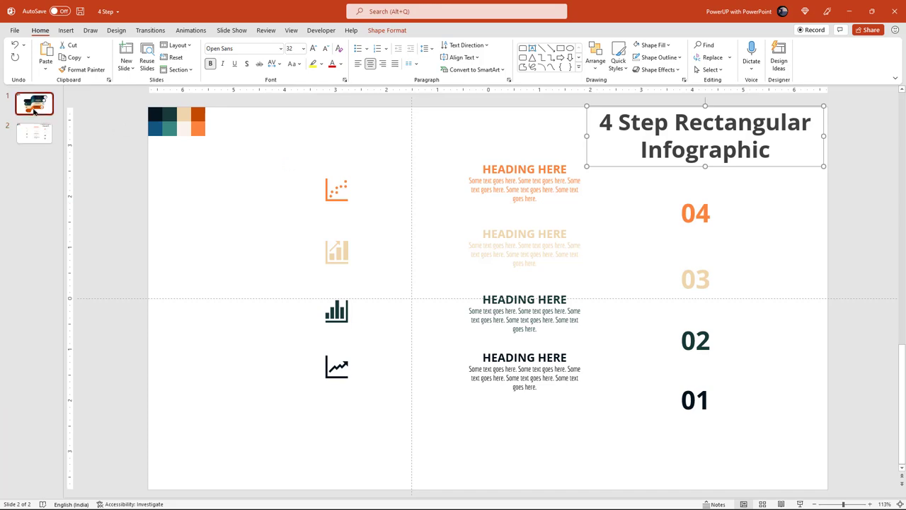
{"action": "key", "text": "ctrl+v"}
{"action": "mouse_move", "coordinate": [774, 156]}
{"action": "left_mouse_down"}
{"action": "mouse_move", "coordinate": [682, 170]}
{"action": "mouse_move", "coordinate": [476, 171]}
{"action": "left_mouse_up"}
Step: Delete the top-left colour swatches, move the title into that space, and start the slideshow
{"action": "left_click_drag", "start_coordinate": [115, 117], "coordinate": [228, 169]}
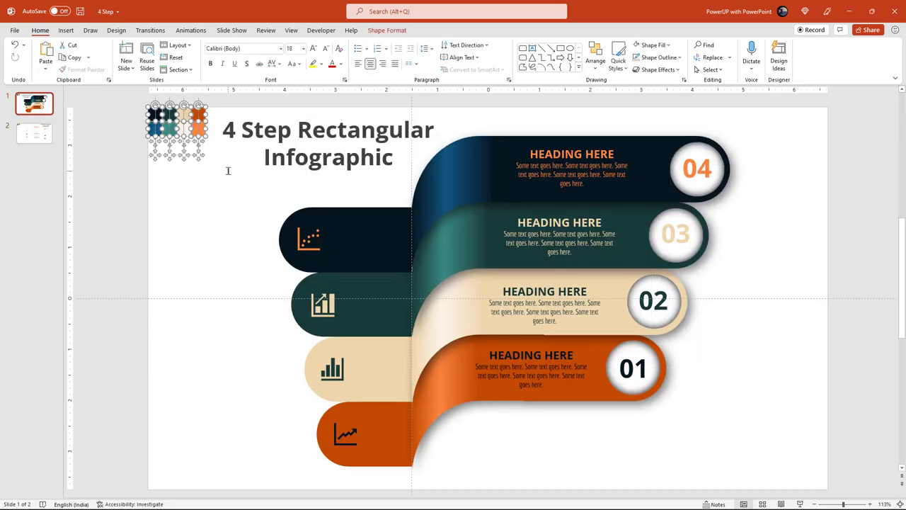
{"action": "key", "text": "Delete"}
{"action": "mouse_move", "coordinate": [382, 172]}
{"action": "left_mouse_down"}
{"action": "mouse_move", "coordinate": [324, 172]}
{"action": "mouse_move", "coordinate": [337, 172]}
{"action": "left_mouse_up"}
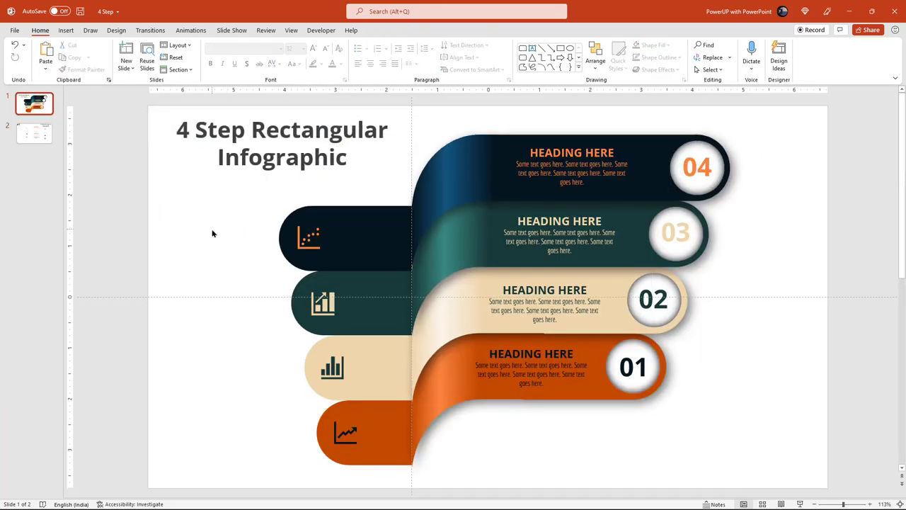
{"action": "key", "text": "F5"}
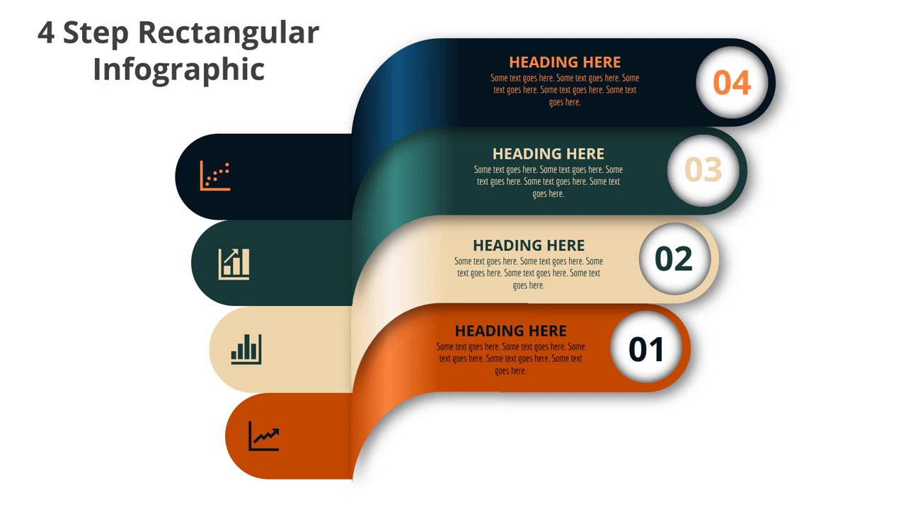
Step: End the slideshow with Esc to return to the finished infographic slide
{"action": "key", "text": "Escape"}
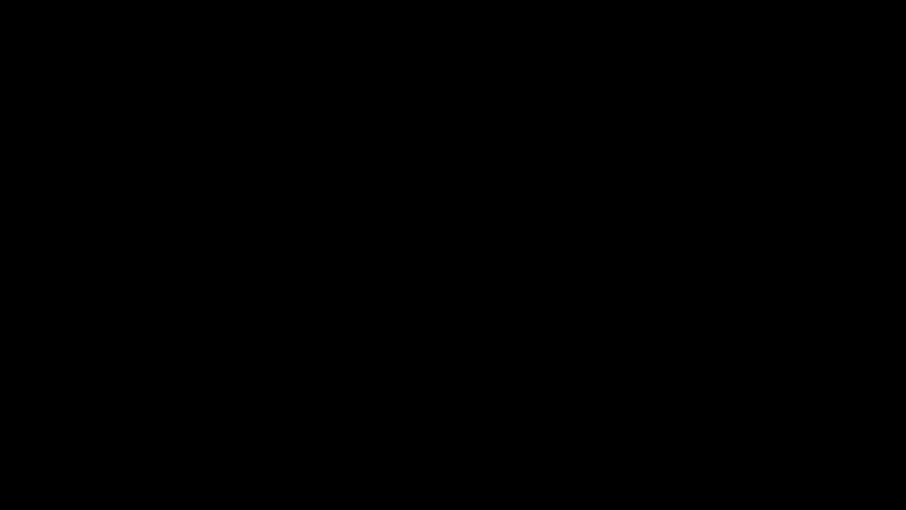